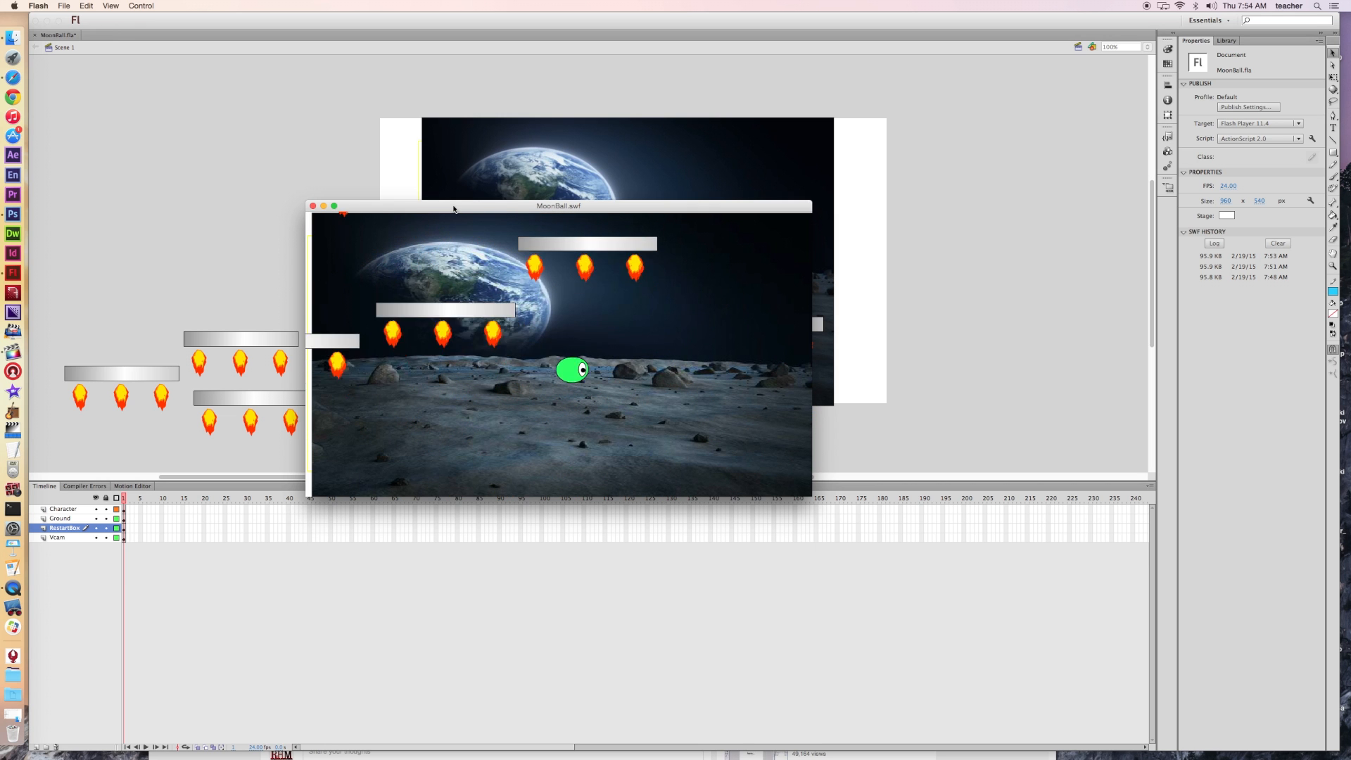
Playtest the MoonBall movie by moving the green ball right and jumping between the rocket platforms, and close the preview.
key("Right")
key("Up")
key("Right")
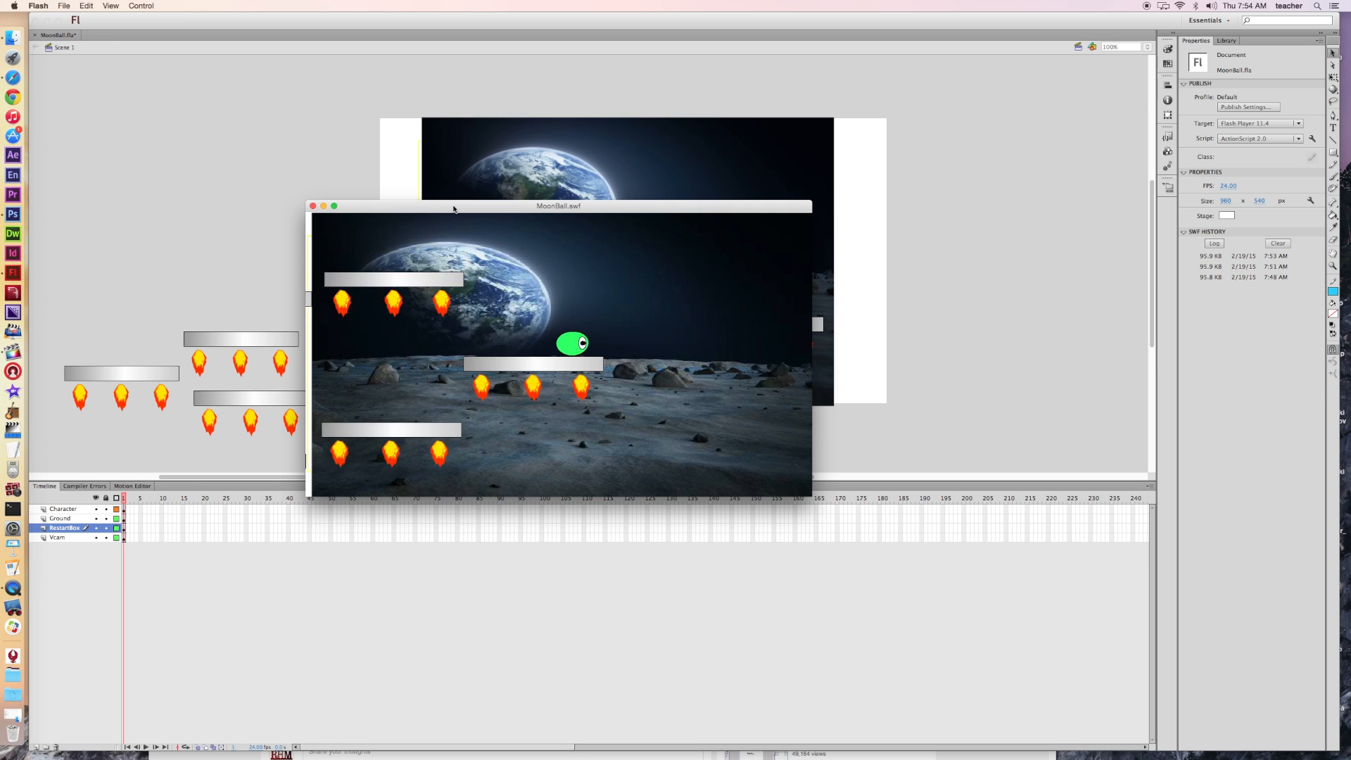
key("Right")
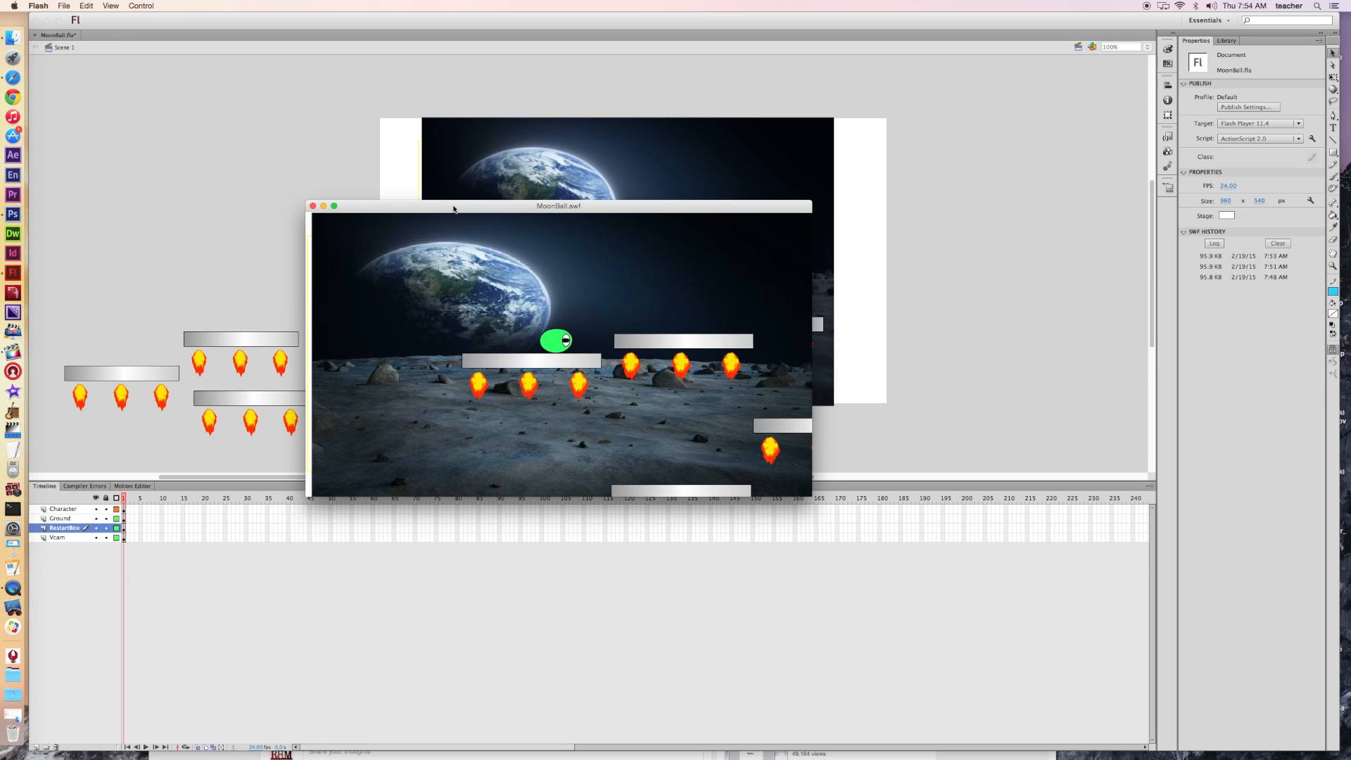
key("Up")
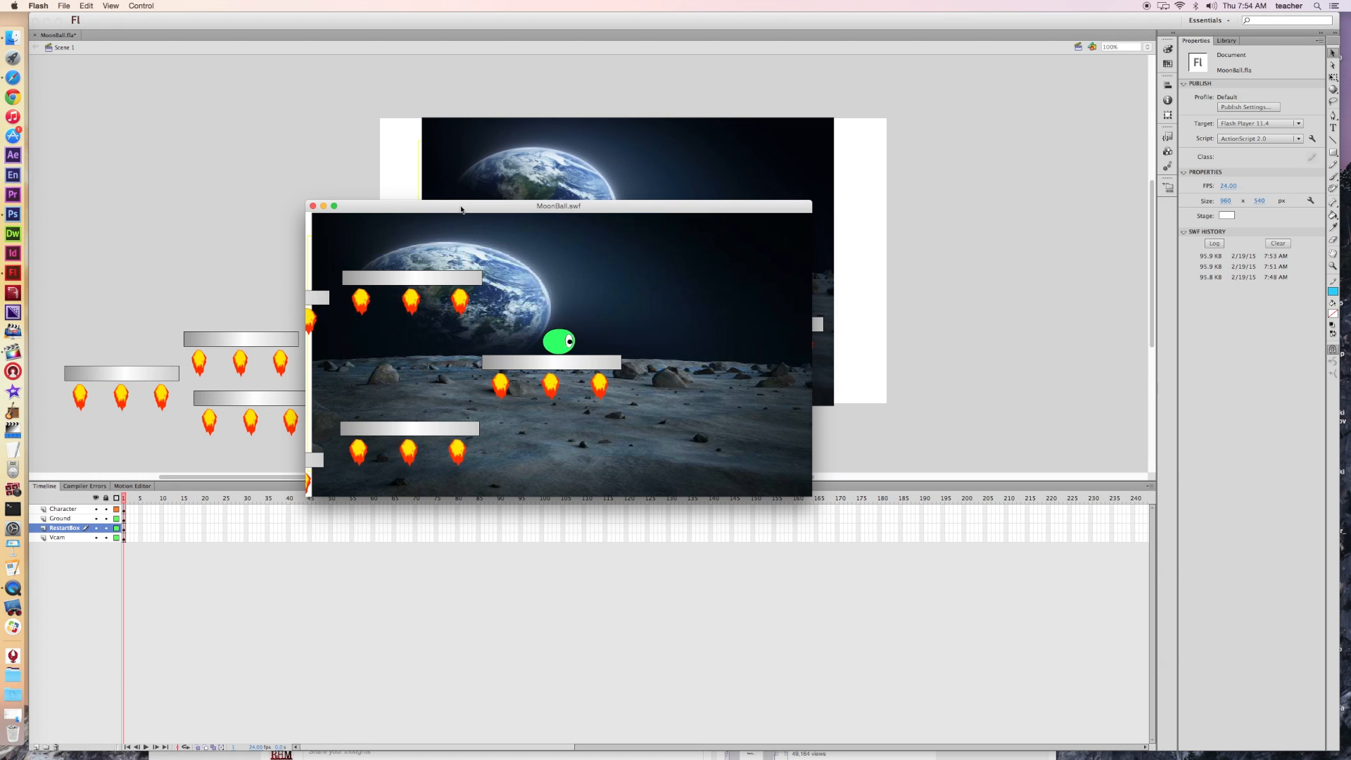
left_click(313, 206)
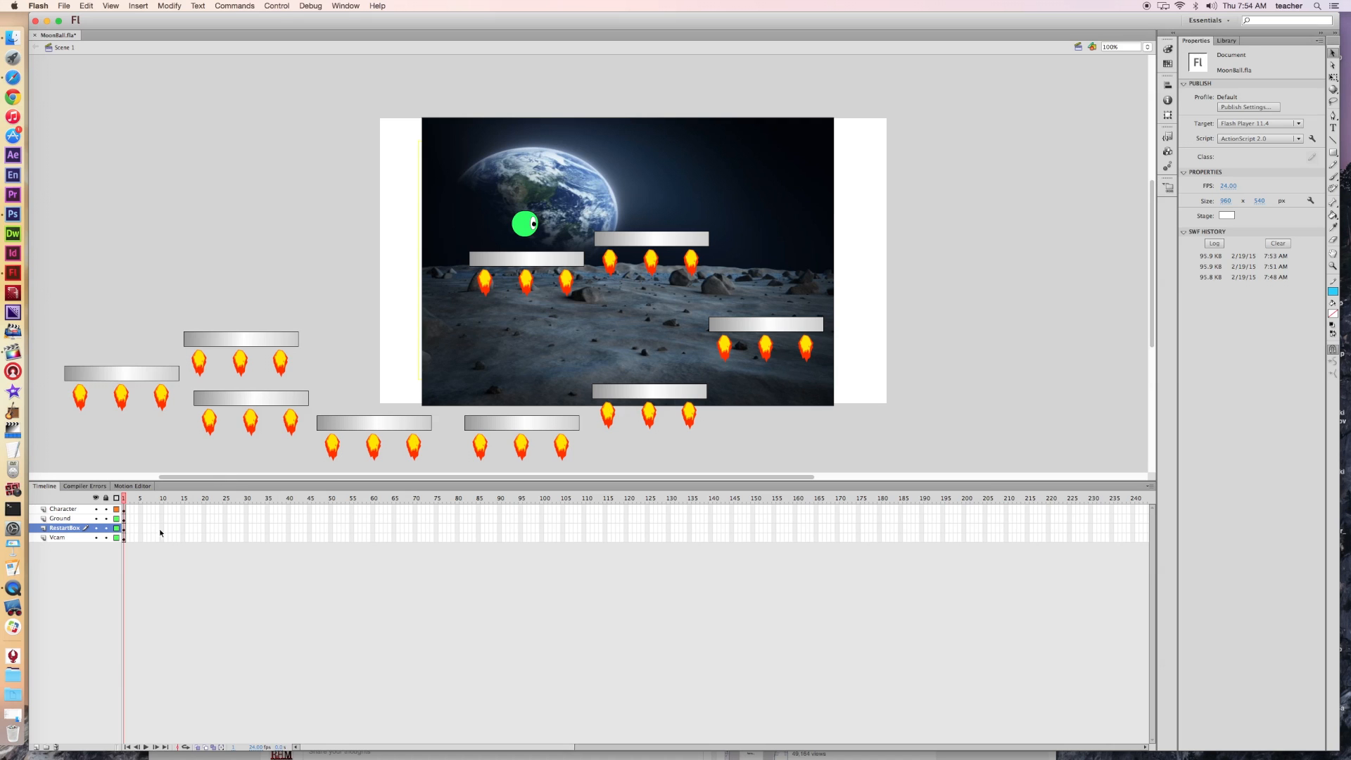
Open the VCam_AS2 symbol on the Vcam layer for editing.
left_click(72, 539)
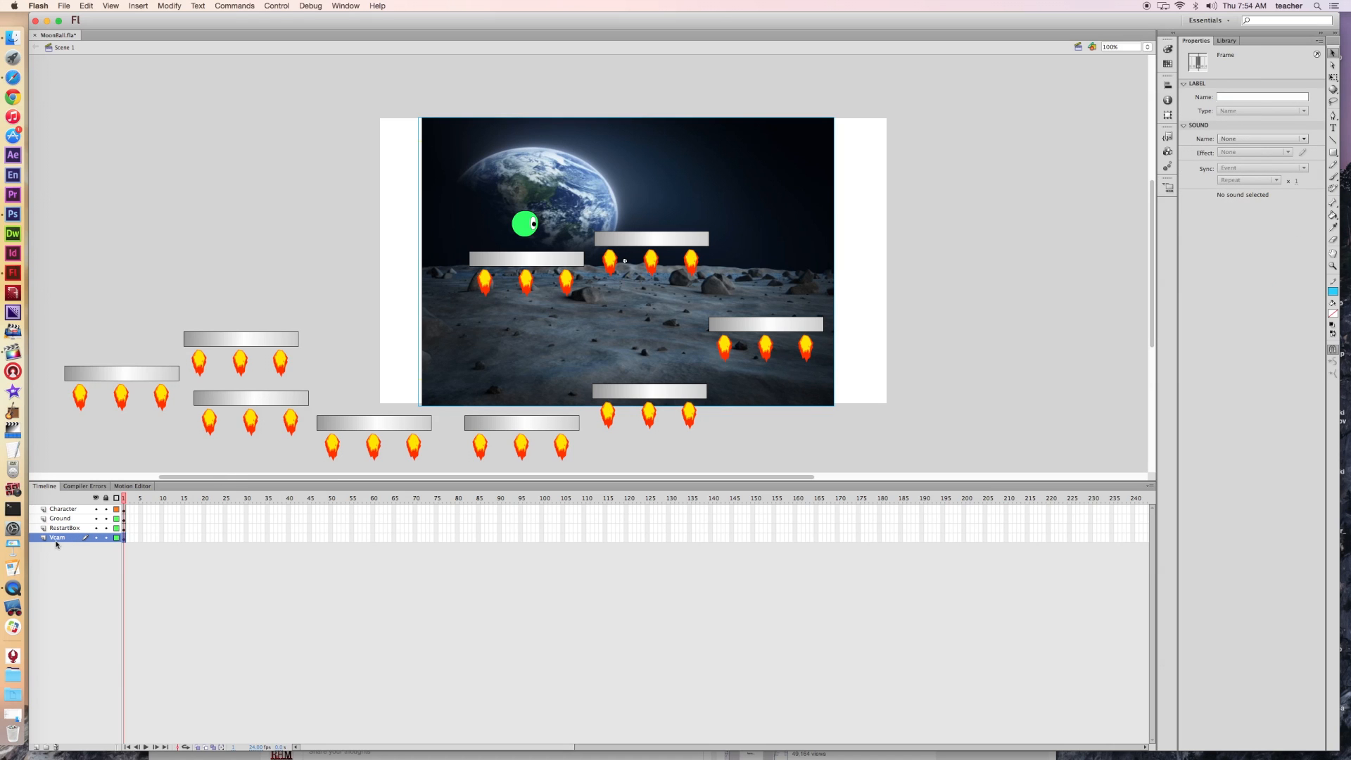
left_click(419, 126)
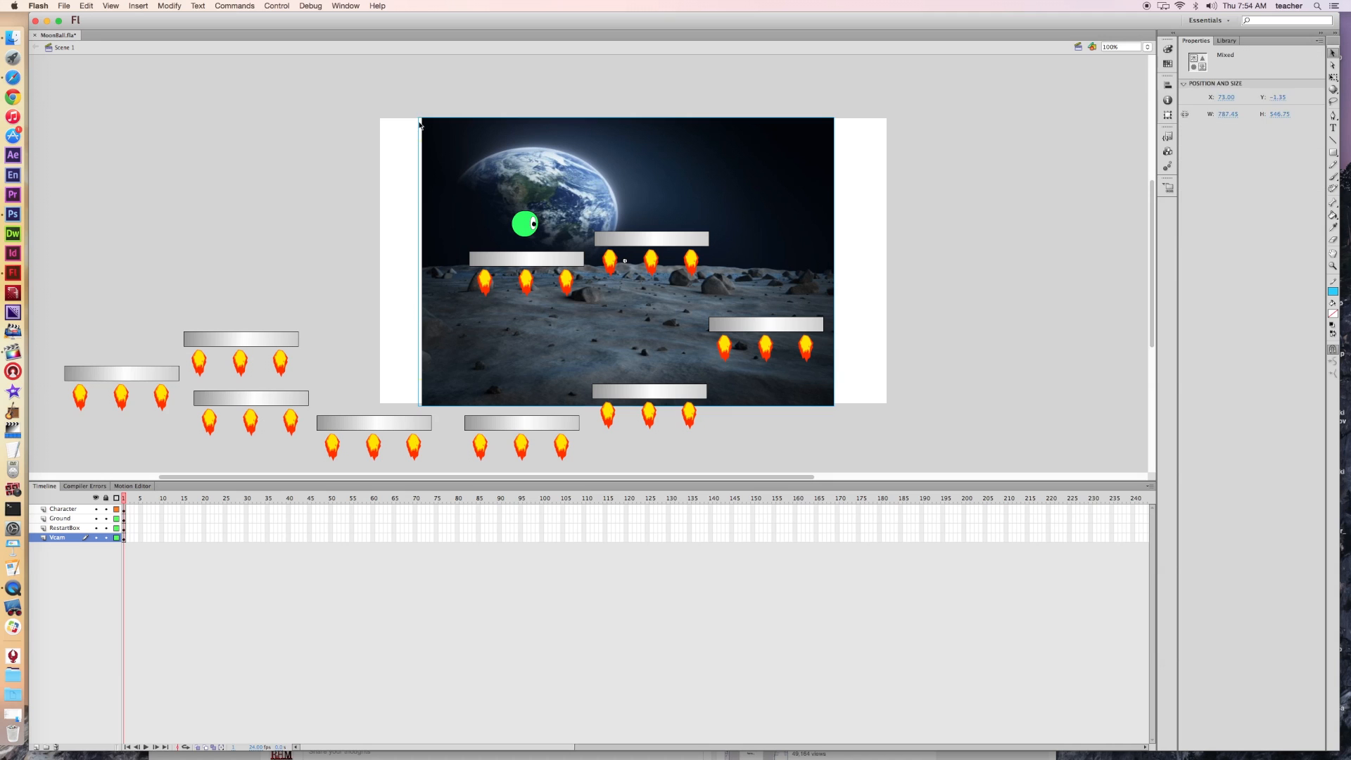
double_click(481, 120)
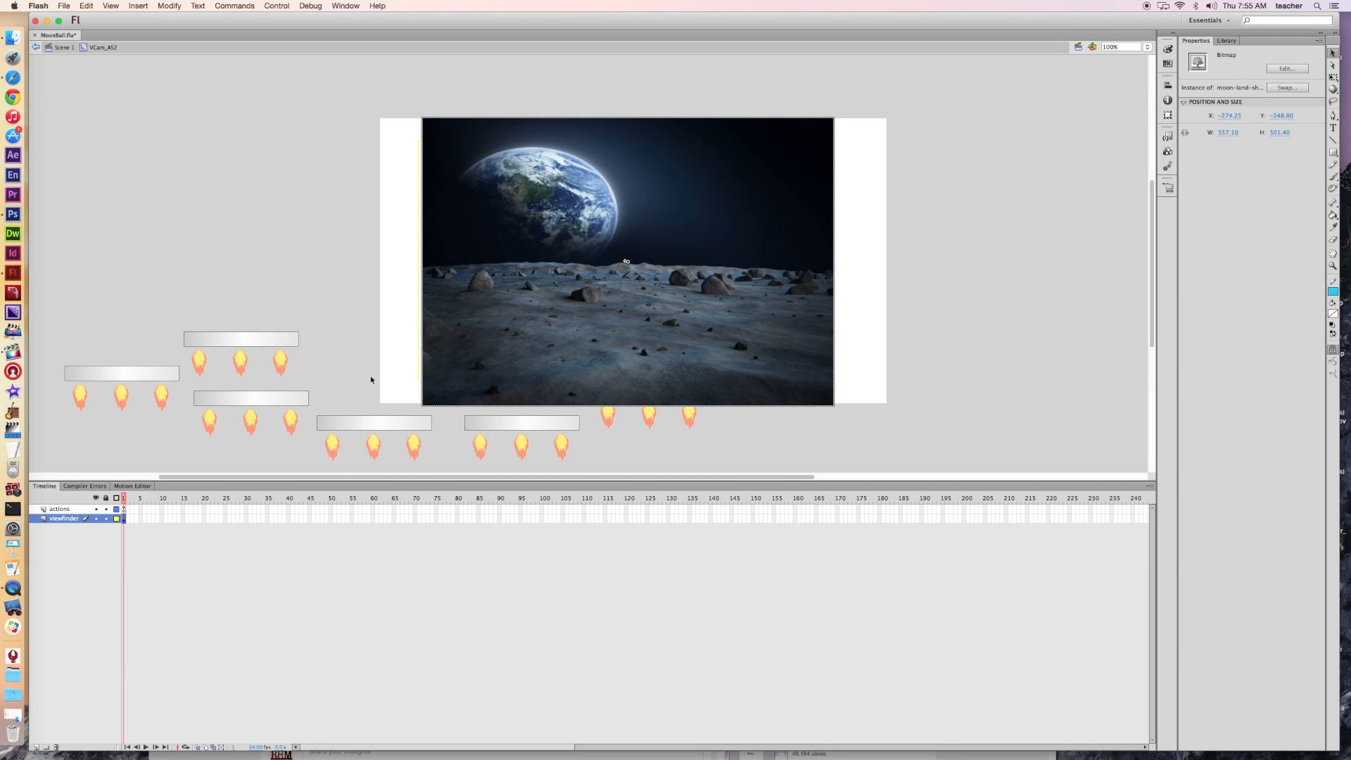
Add a new layer above viewfinder inside the camera symbol and name it HP.
left_click(36, 747)
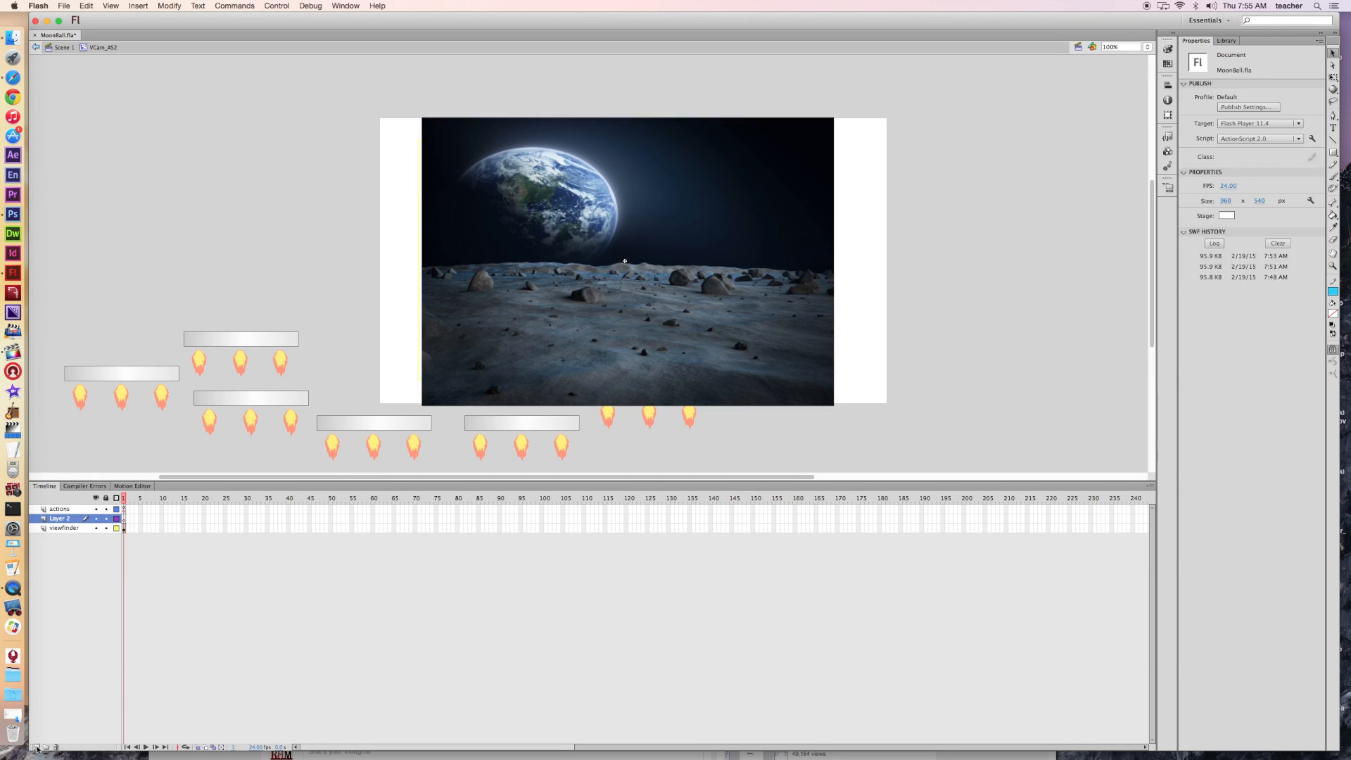
double_click(62, 519)
type("HP")
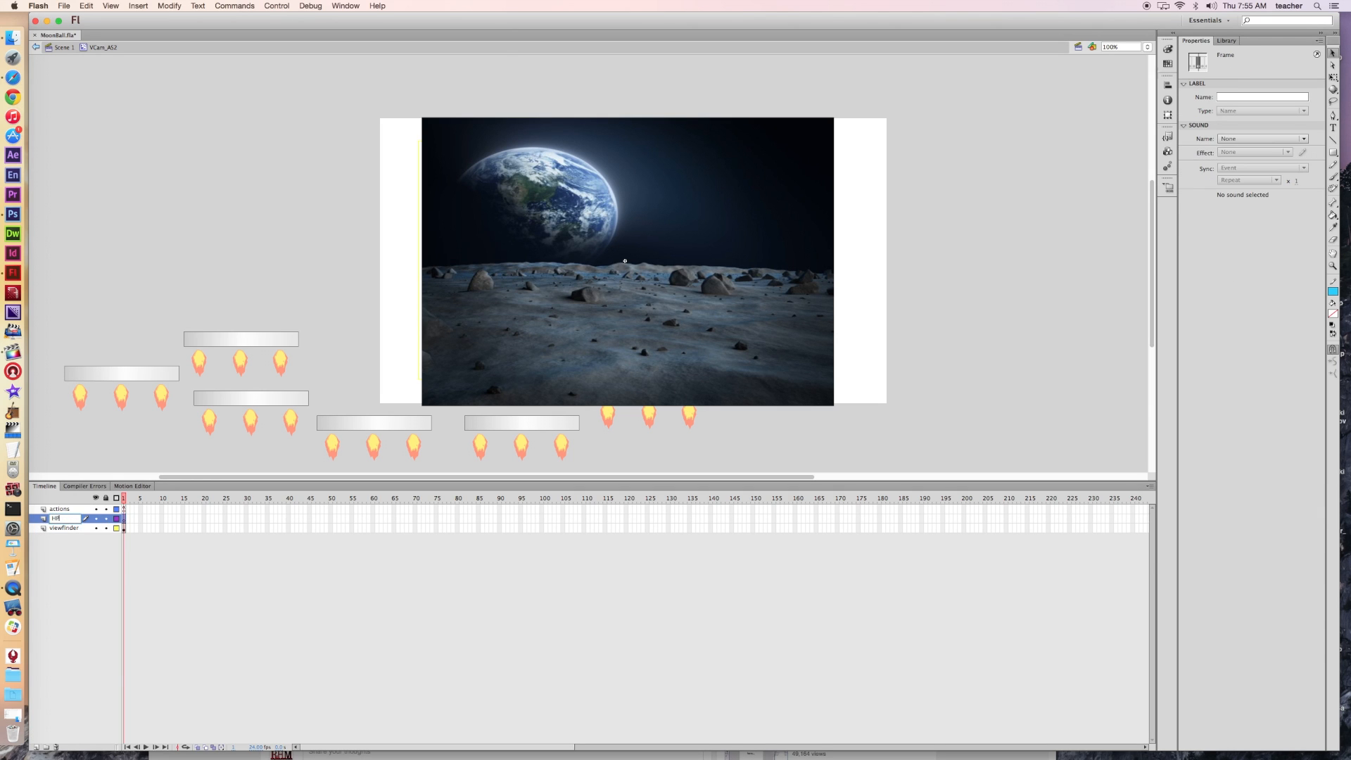
left_click(88, 559)
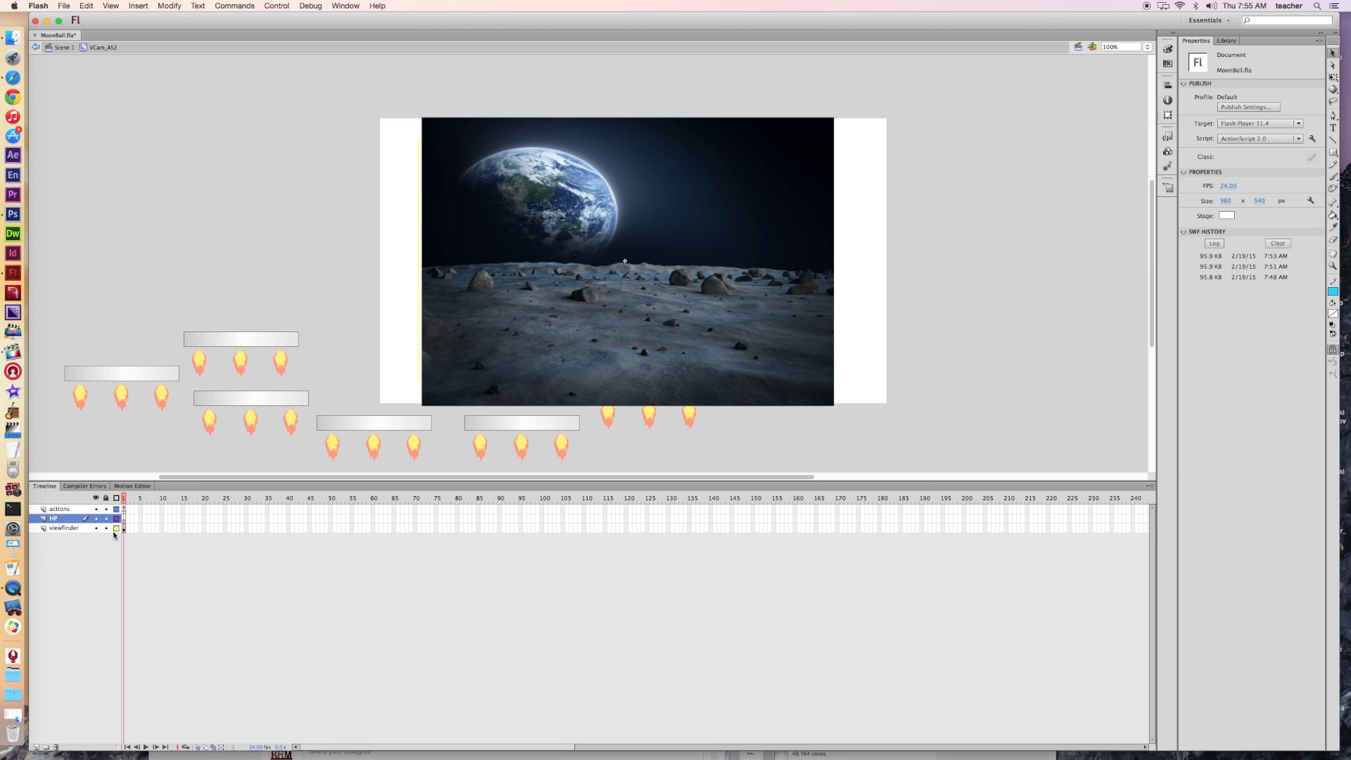
left_click(67, 511)
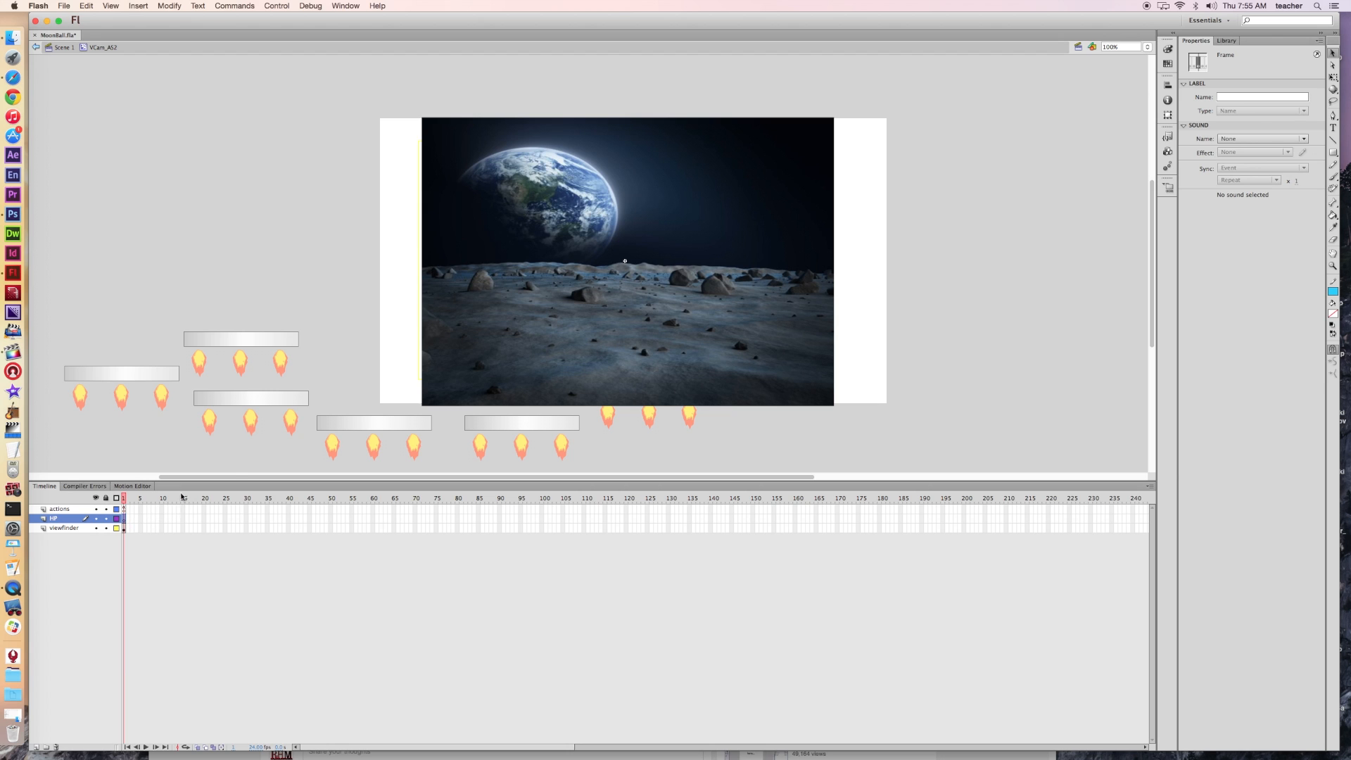
Add a red dynamic text label reading "HP:" above the moon background on the HP layer.
left_click(1334, 127)
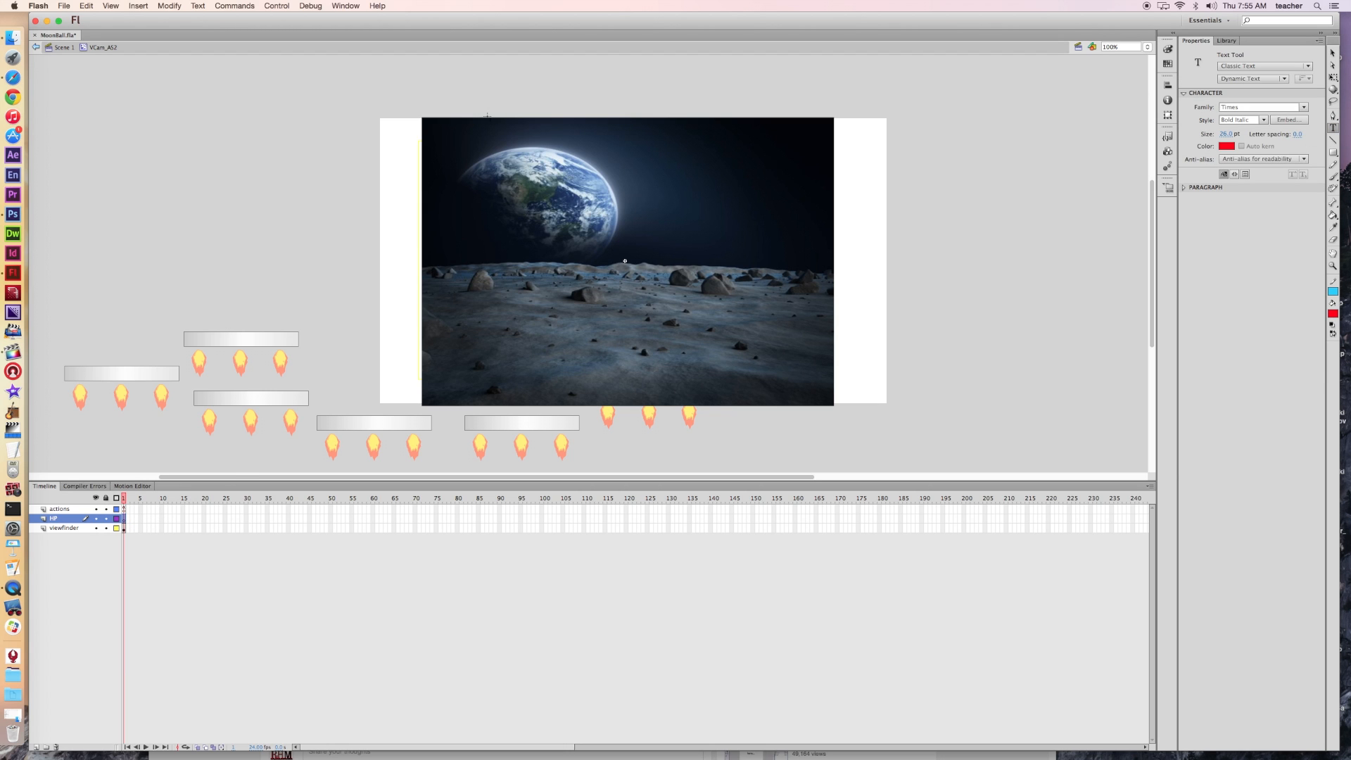
left_click(431, 81)
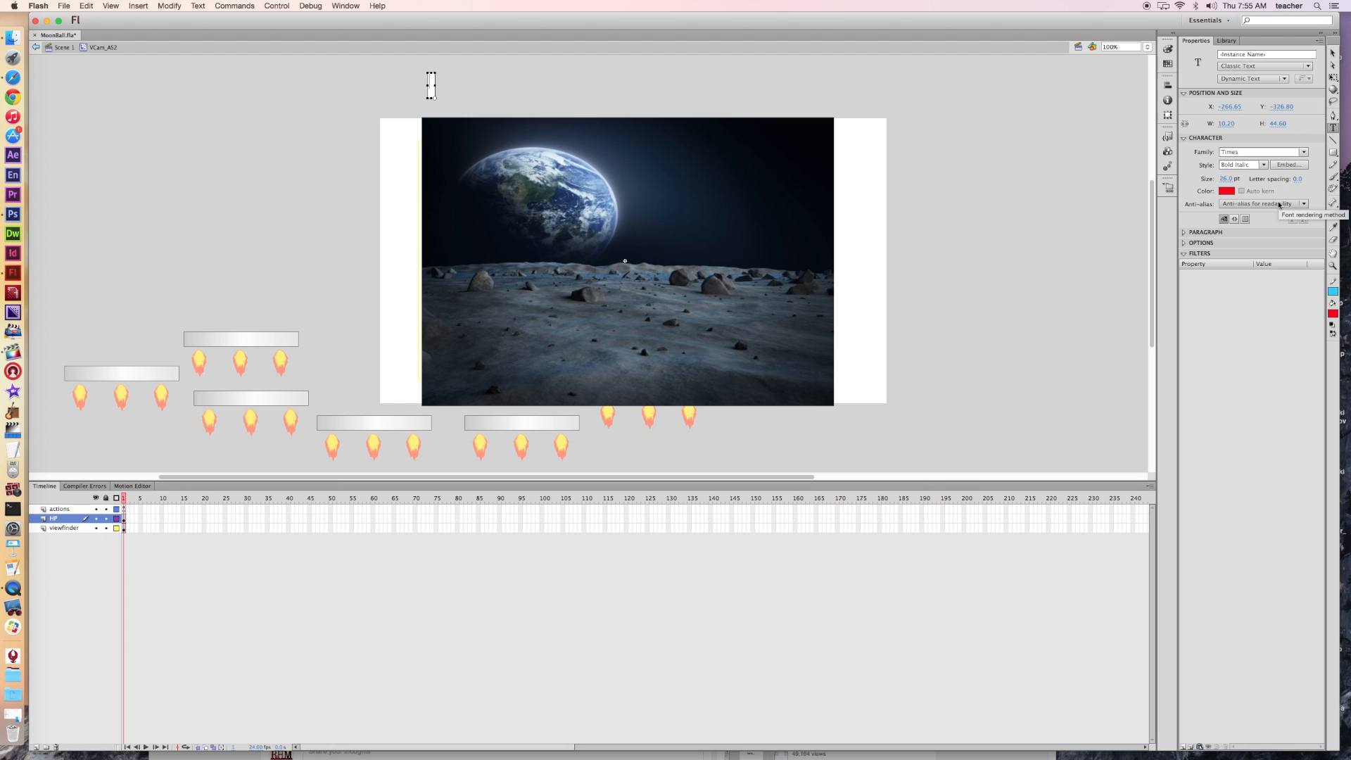
type("HP")
key("Return")
type(":")
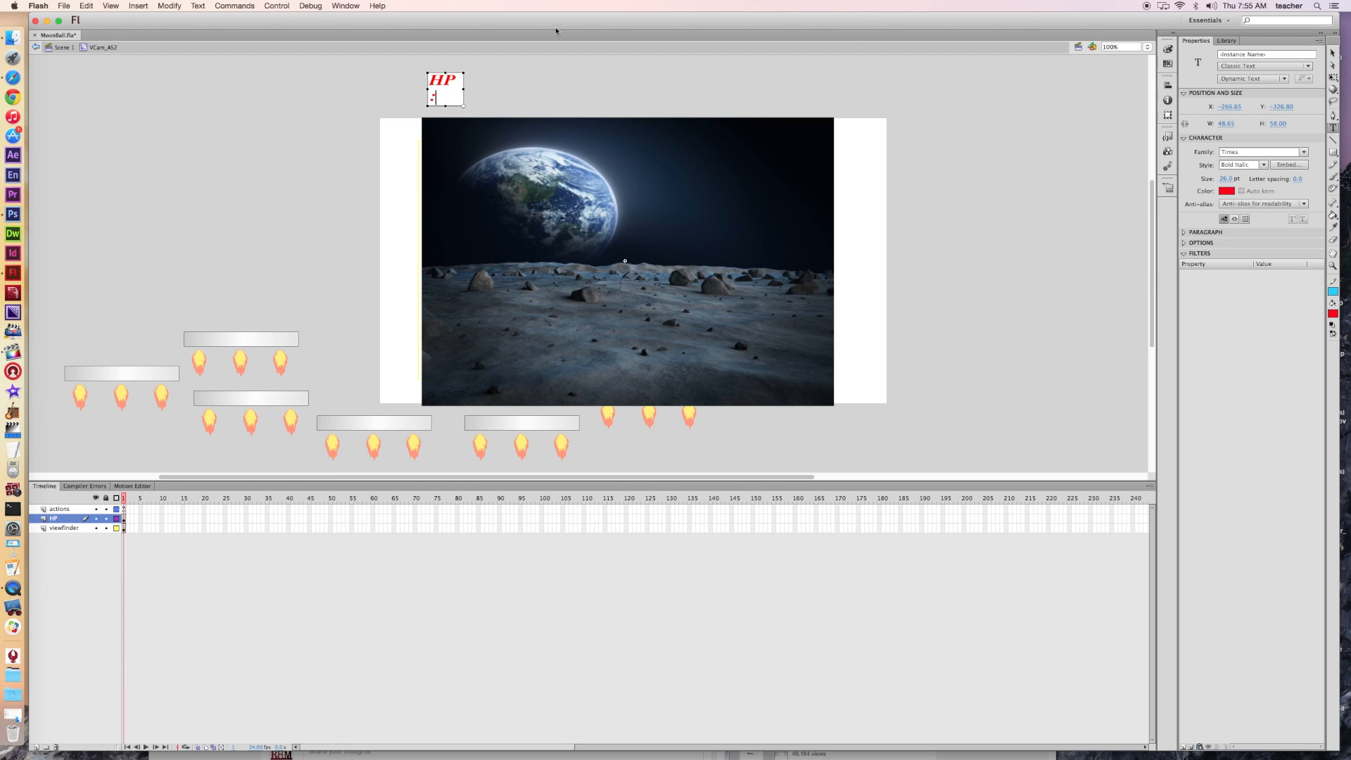
Reduce the HP: label's font size to 14 pt and move the label into the upper-left corner of the moon background.
left_click_drag(1226, 179, 1217, 178)
left_click_drag(439, 104, 438, 83)
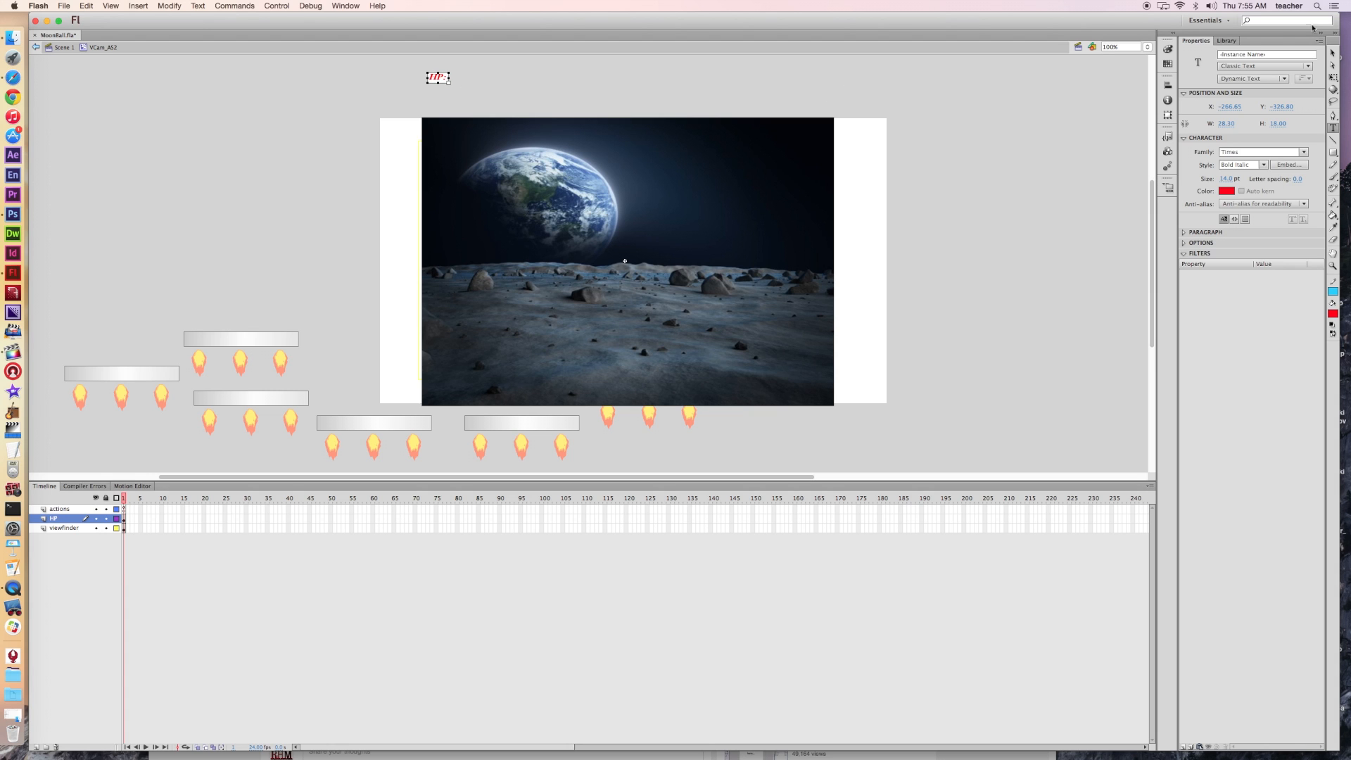
left_click(1332, 52)
left_click_drag(438, 79, 443, 128)
left_click(464, 92)
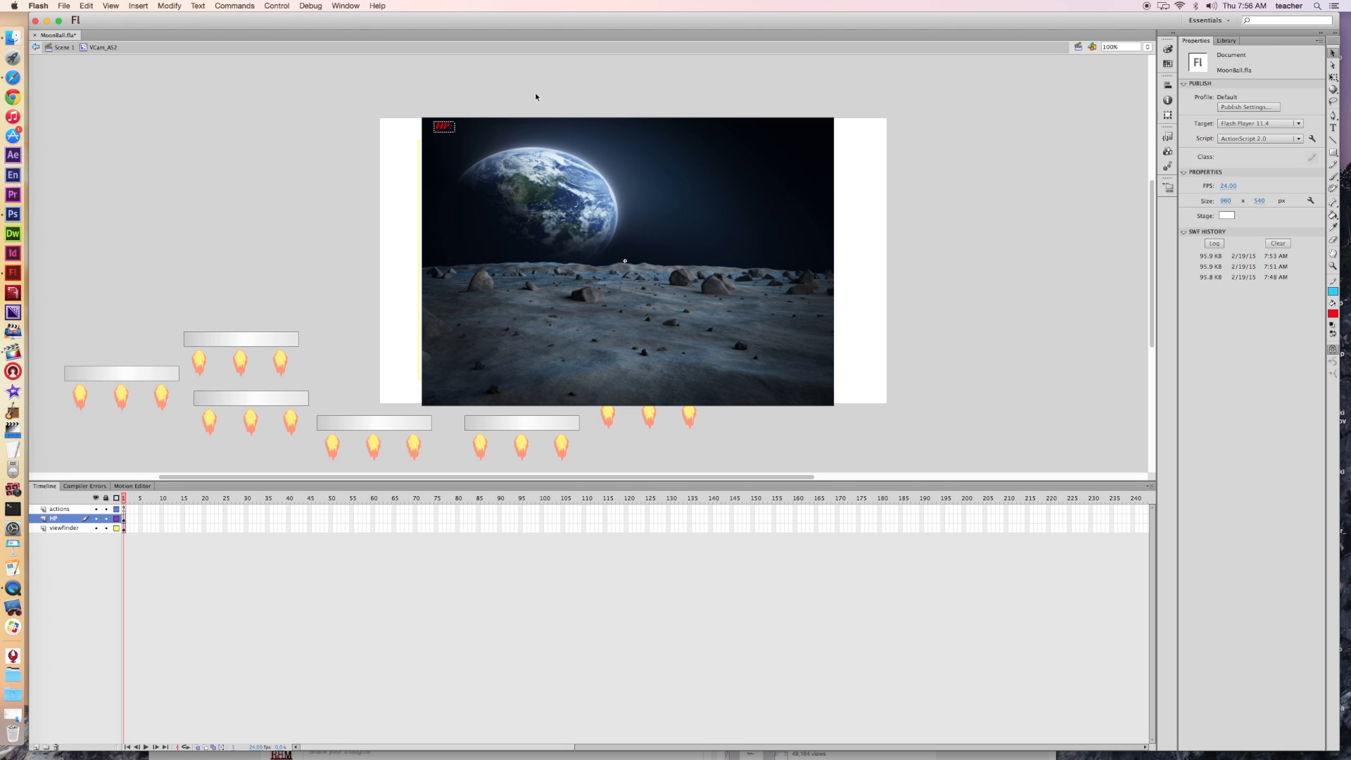
Set the stroke color to red and draw a red rectangle about 92 × 18 px just right of the HP: label.
left_click(1334, 295)
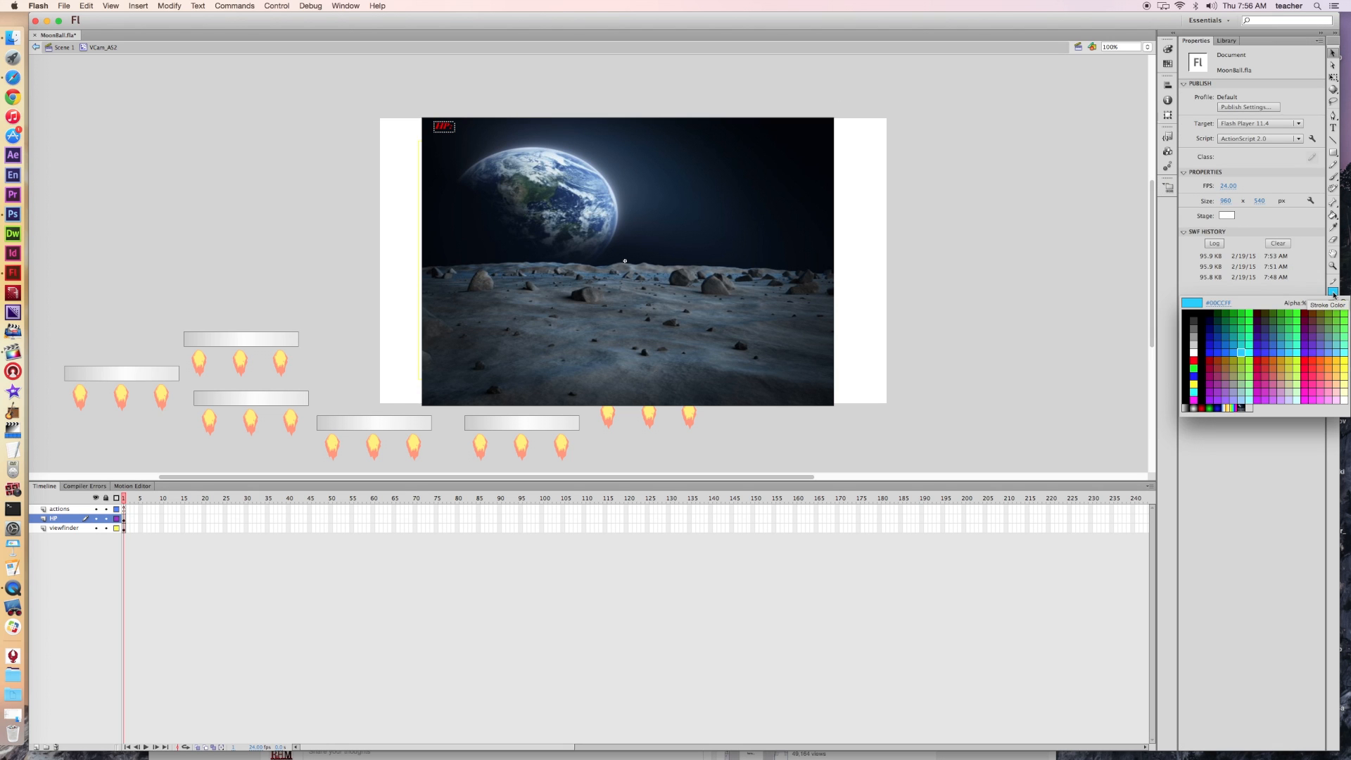
left_click(1194, 362)
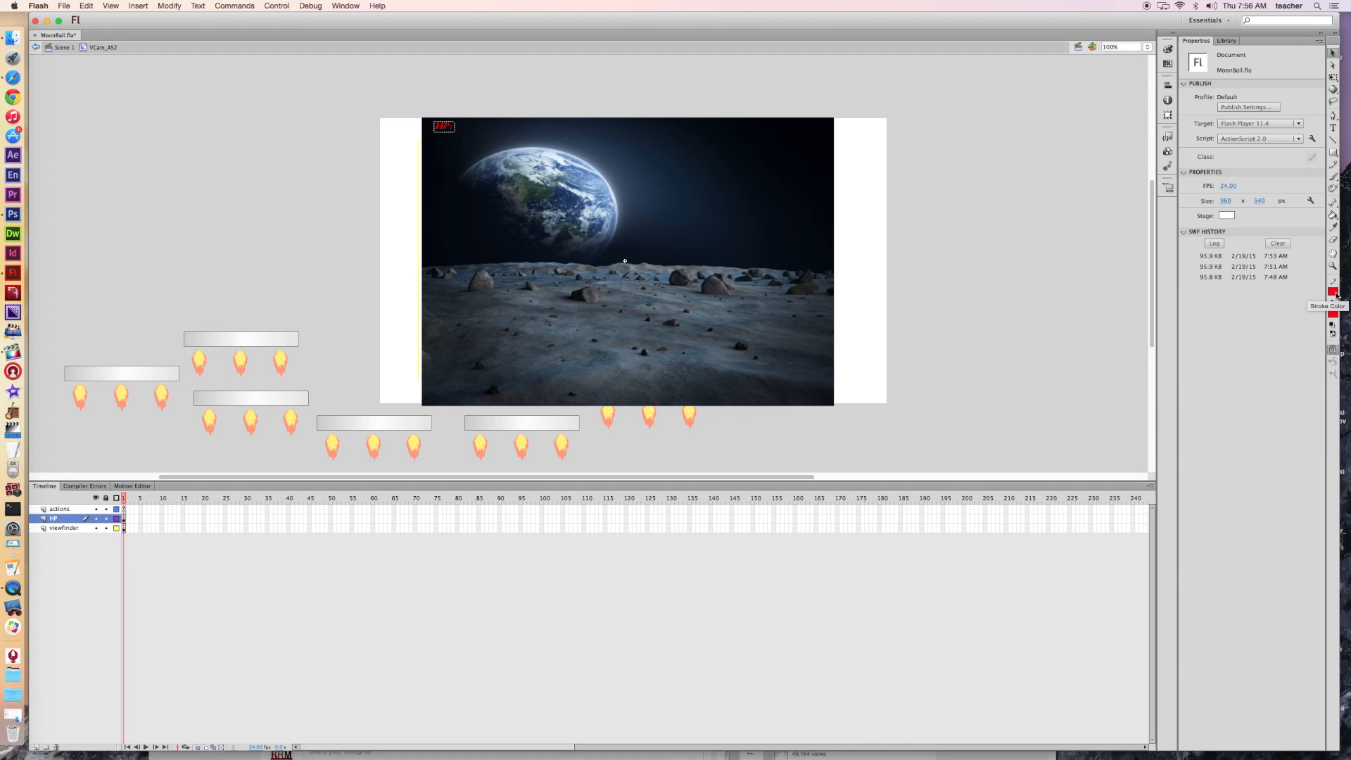
left_click(1333, 153)
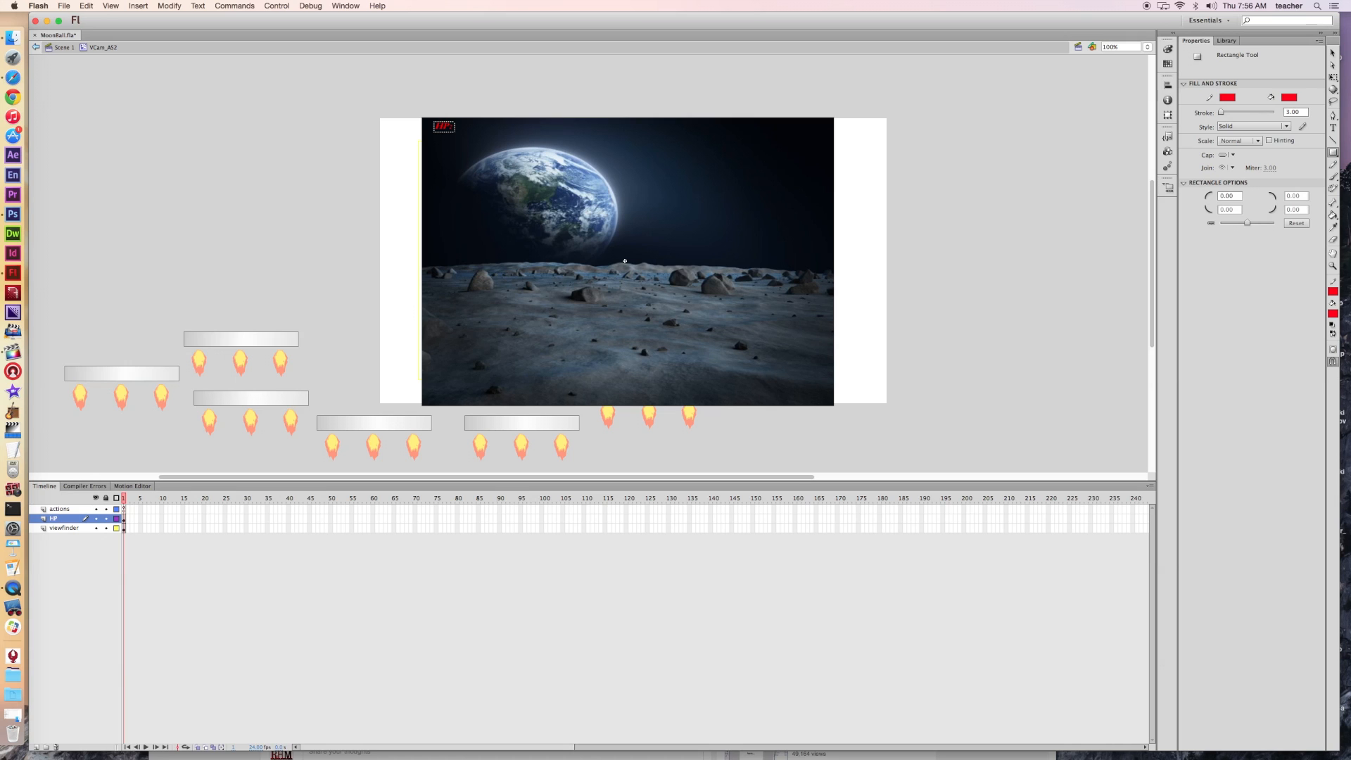
left_click_drag(455, 122, 523, 131)
Squash the red health bar to a height of about 9 px with Free Transform, keeping it aligned with the HP: label.
left_click(1148, 47)
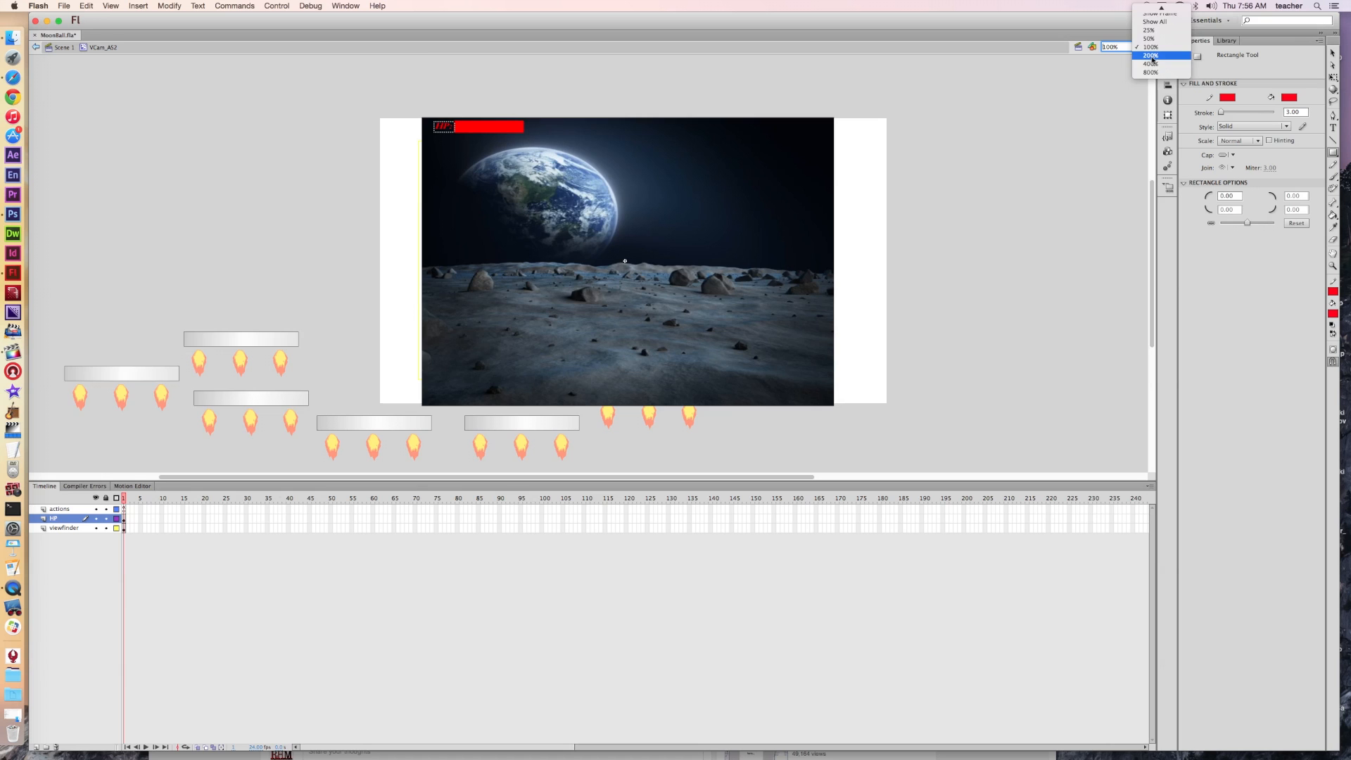
left_click(1150, 54)
scroll(365, 201, "up", 10)
scroll(365, 201, "left", 2)
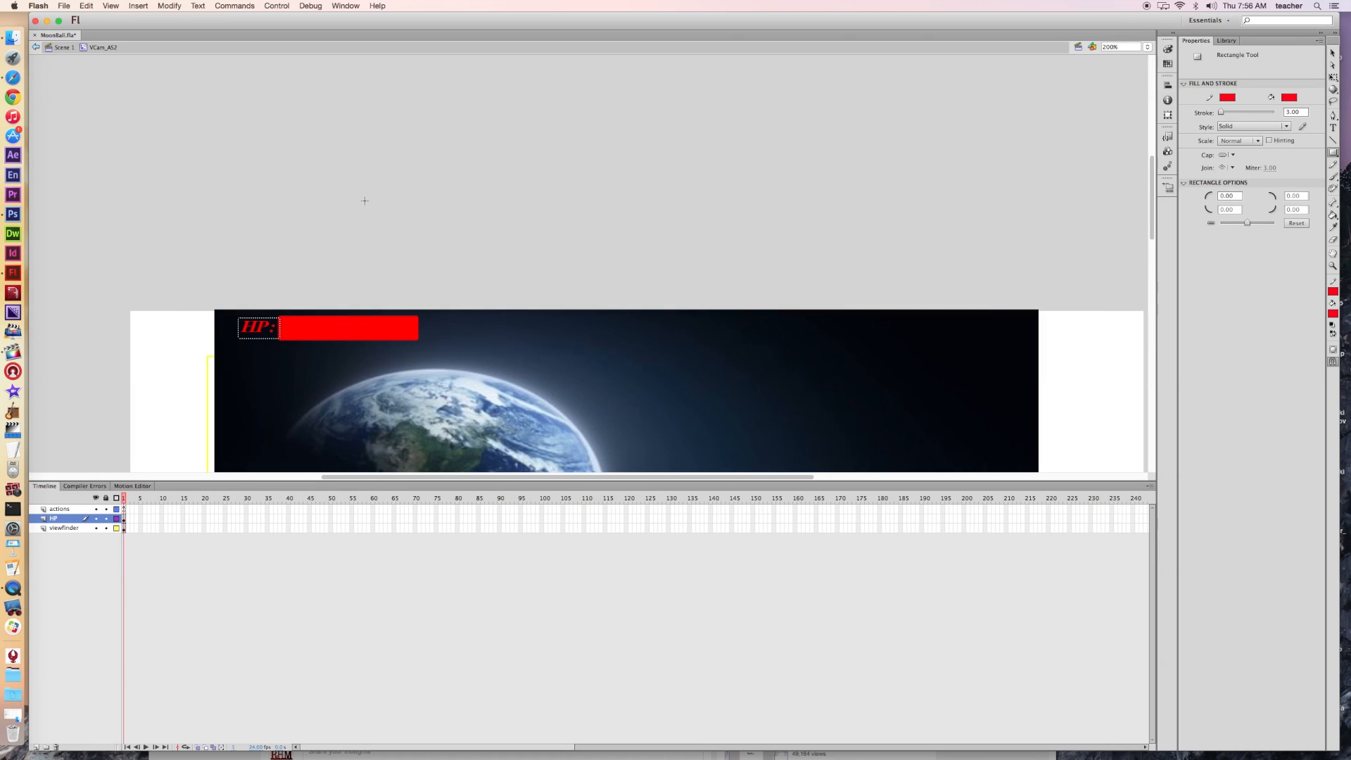
left_click(1333, 77)
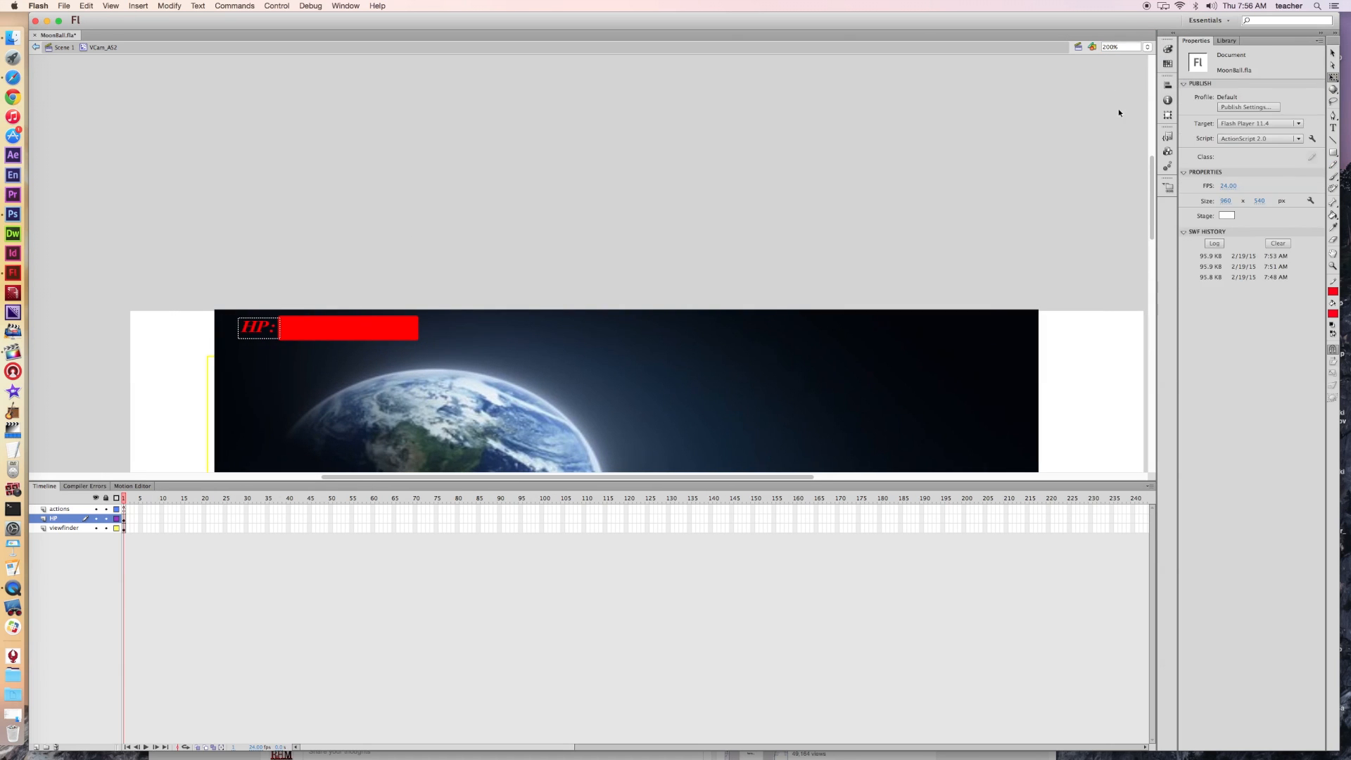
left_click(340, 326)
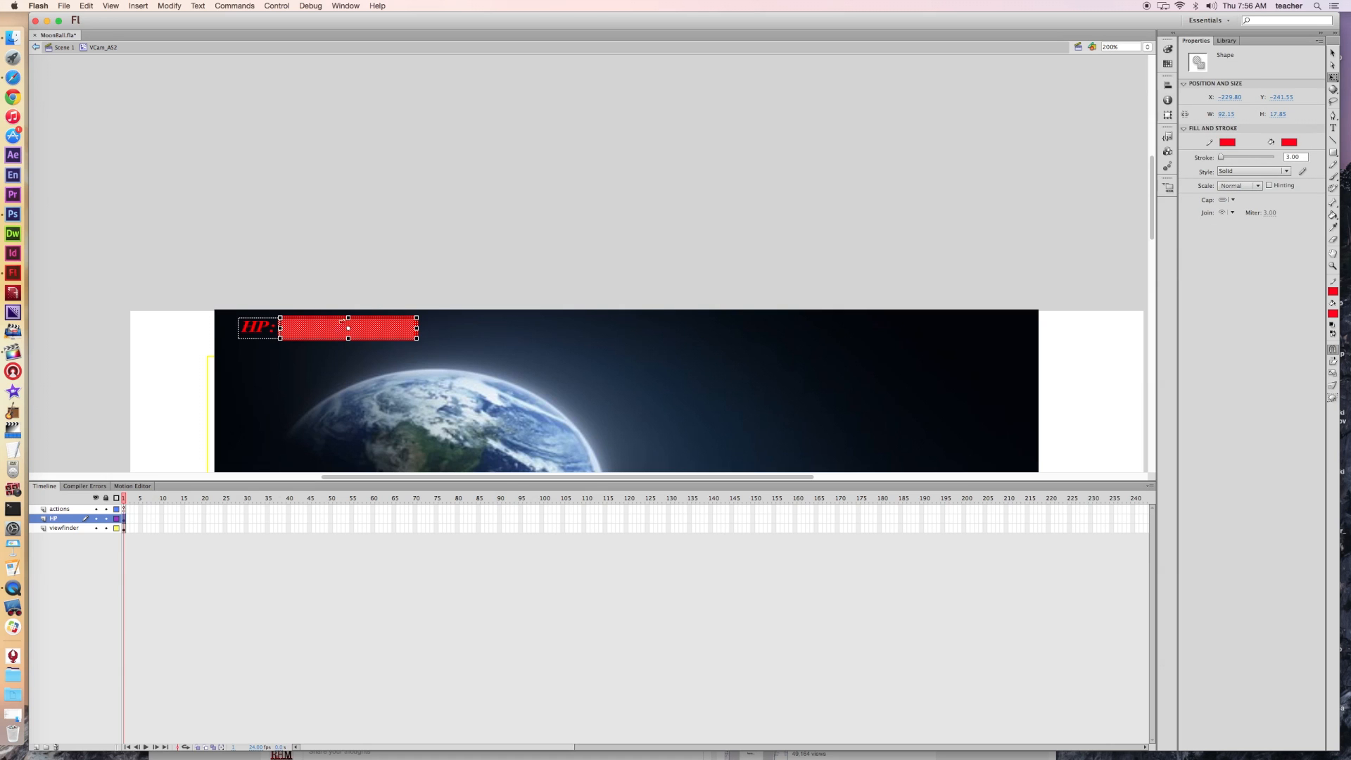
left_click_drag(349, 318, 351, 333)
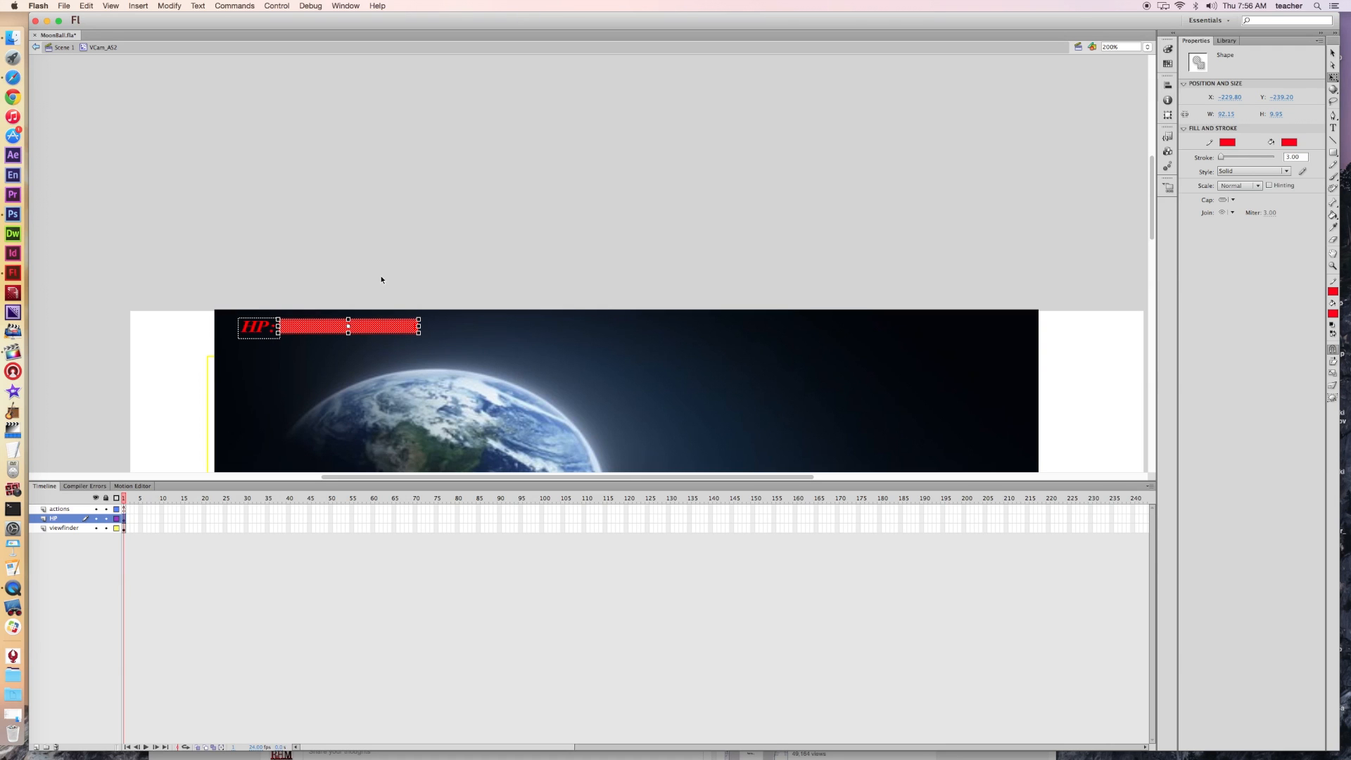
left_click_drag(349, 319, 349, 321)
left_click(345, 286)
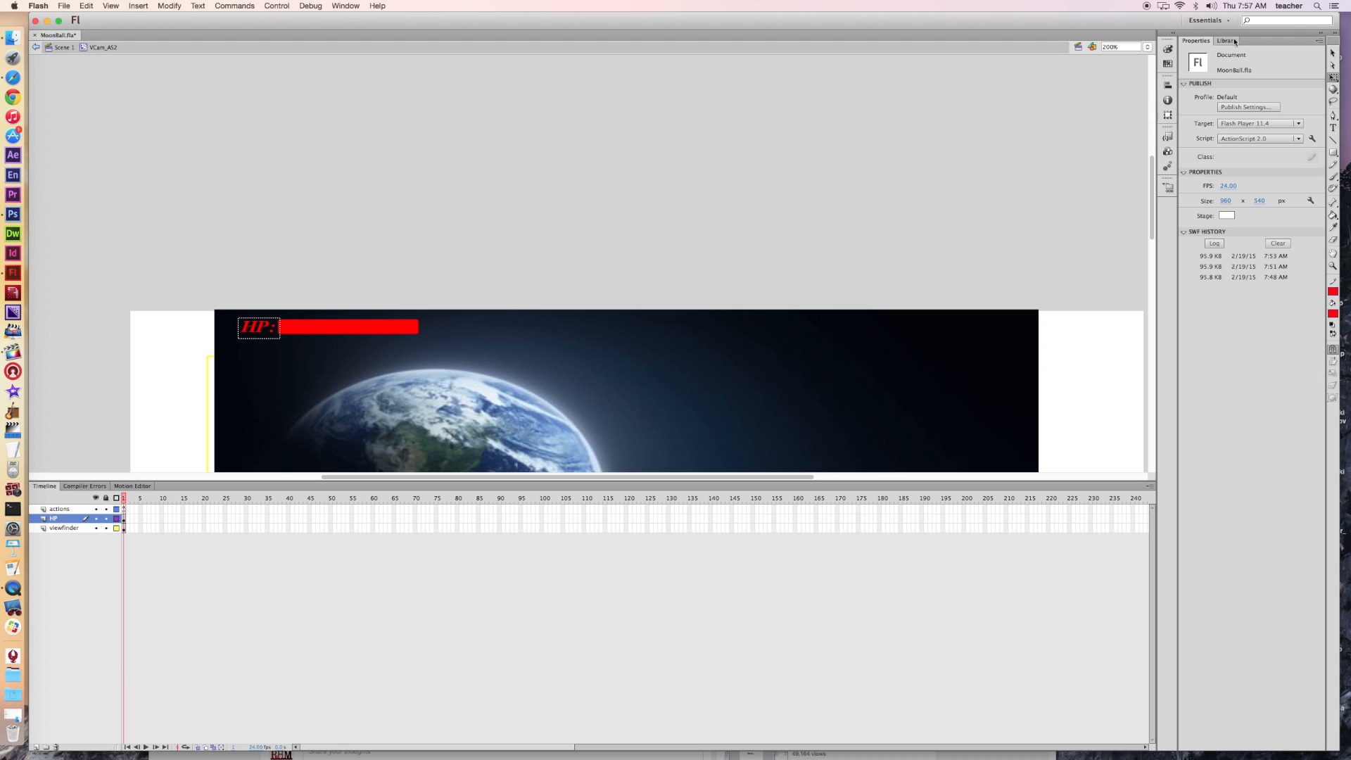
Convert the red health bar into a movie clip symbol named HP.
left_click(1332, 53)
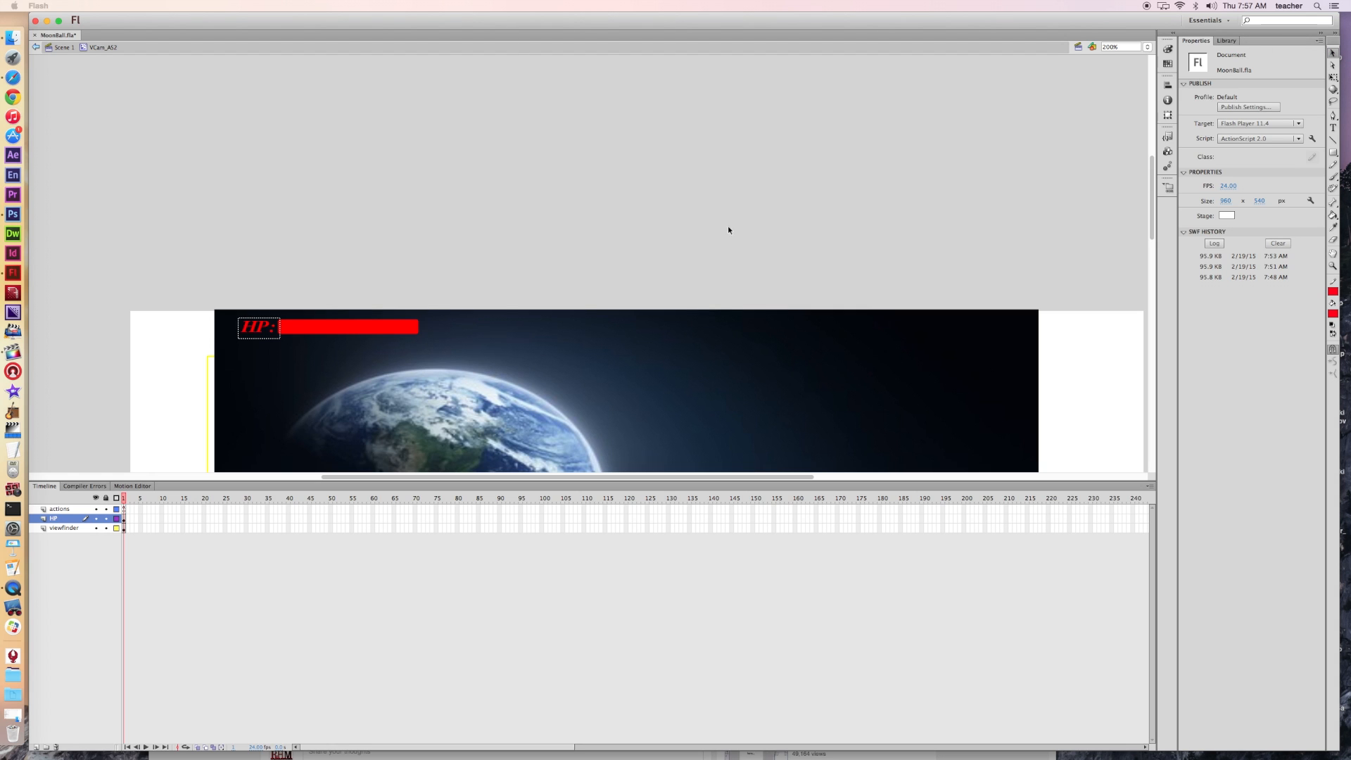
left_click(335, 330)
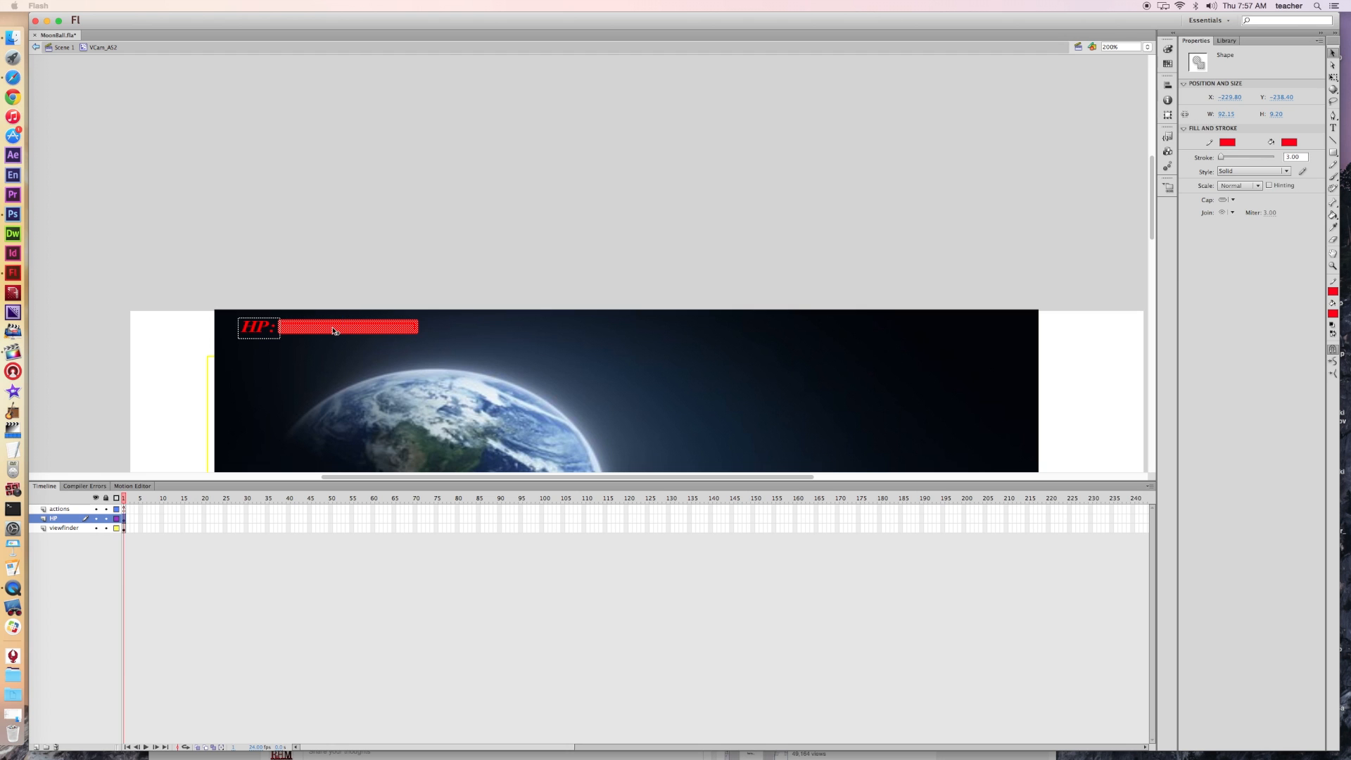
right_click(335, 331)
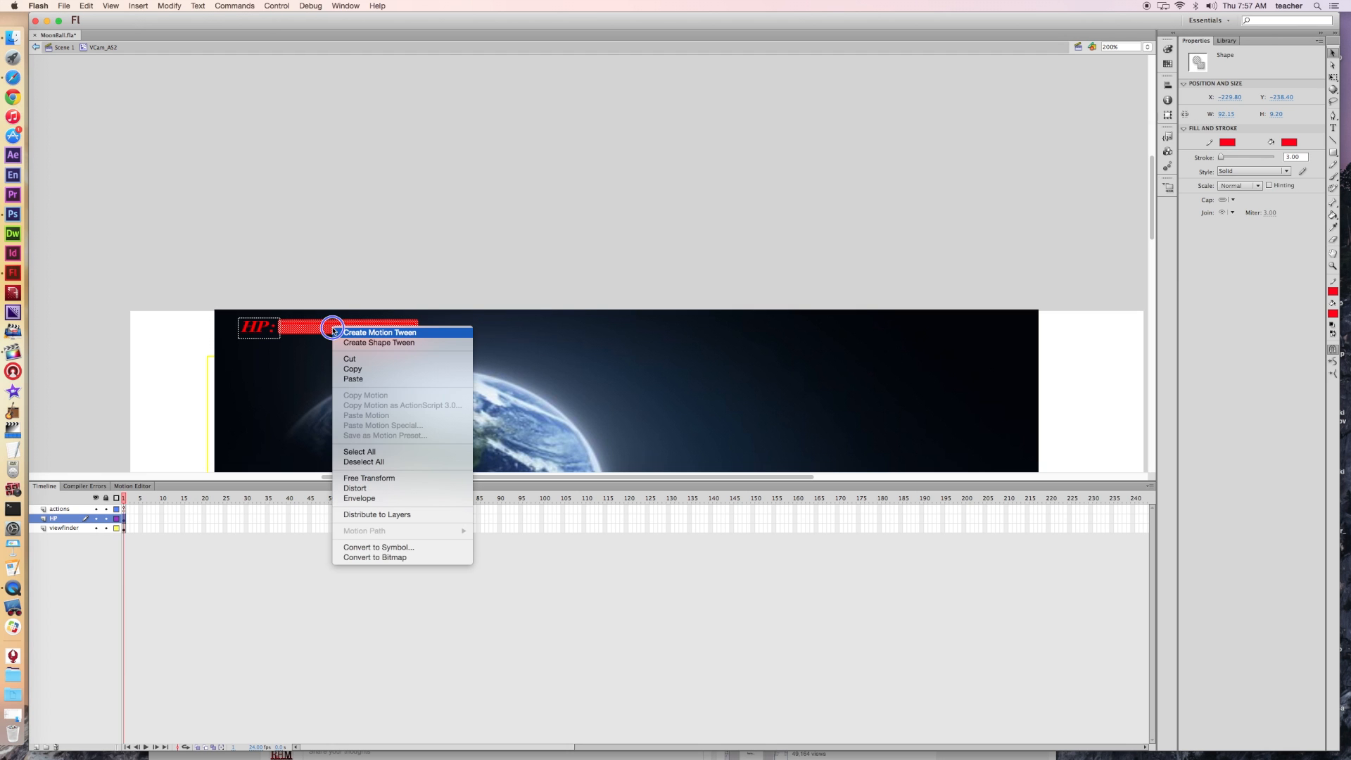
left_click(403, 549)
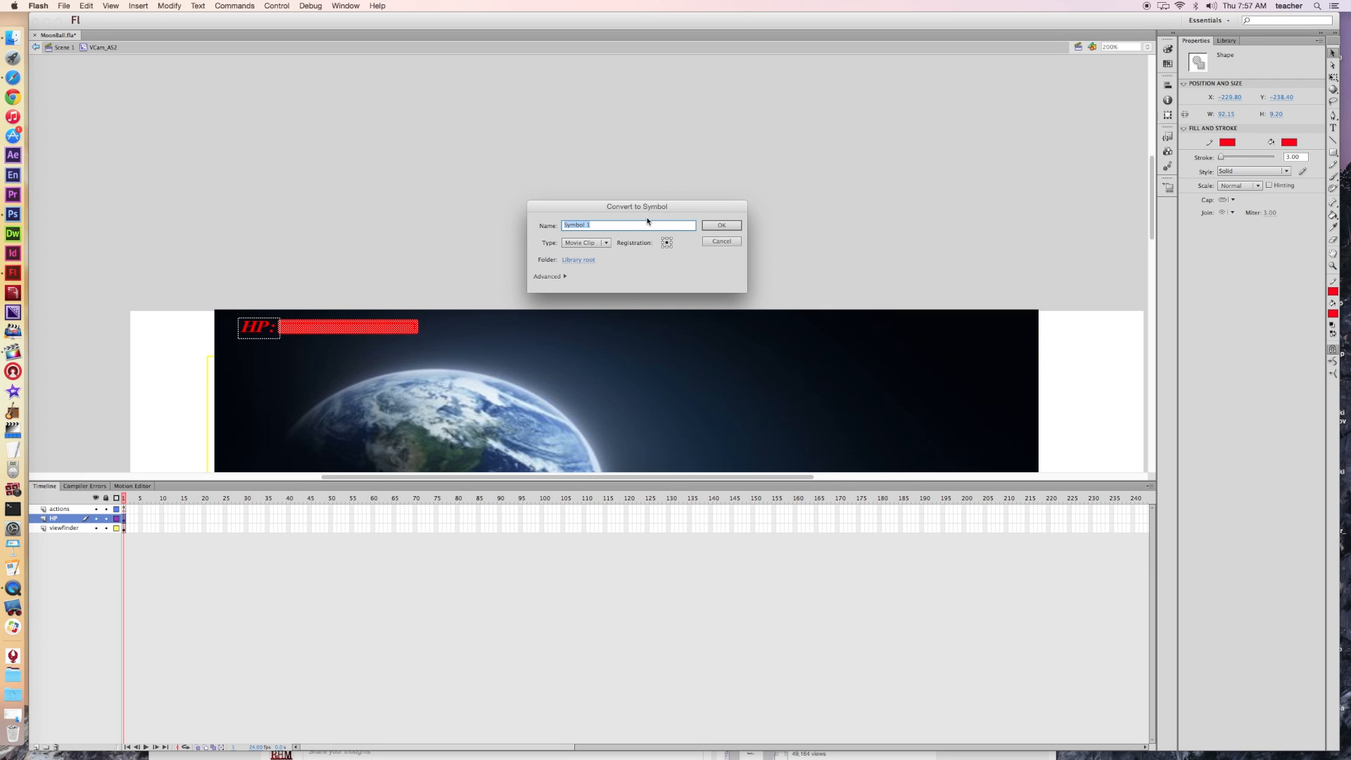
type("HP")
left_click(722, 226)
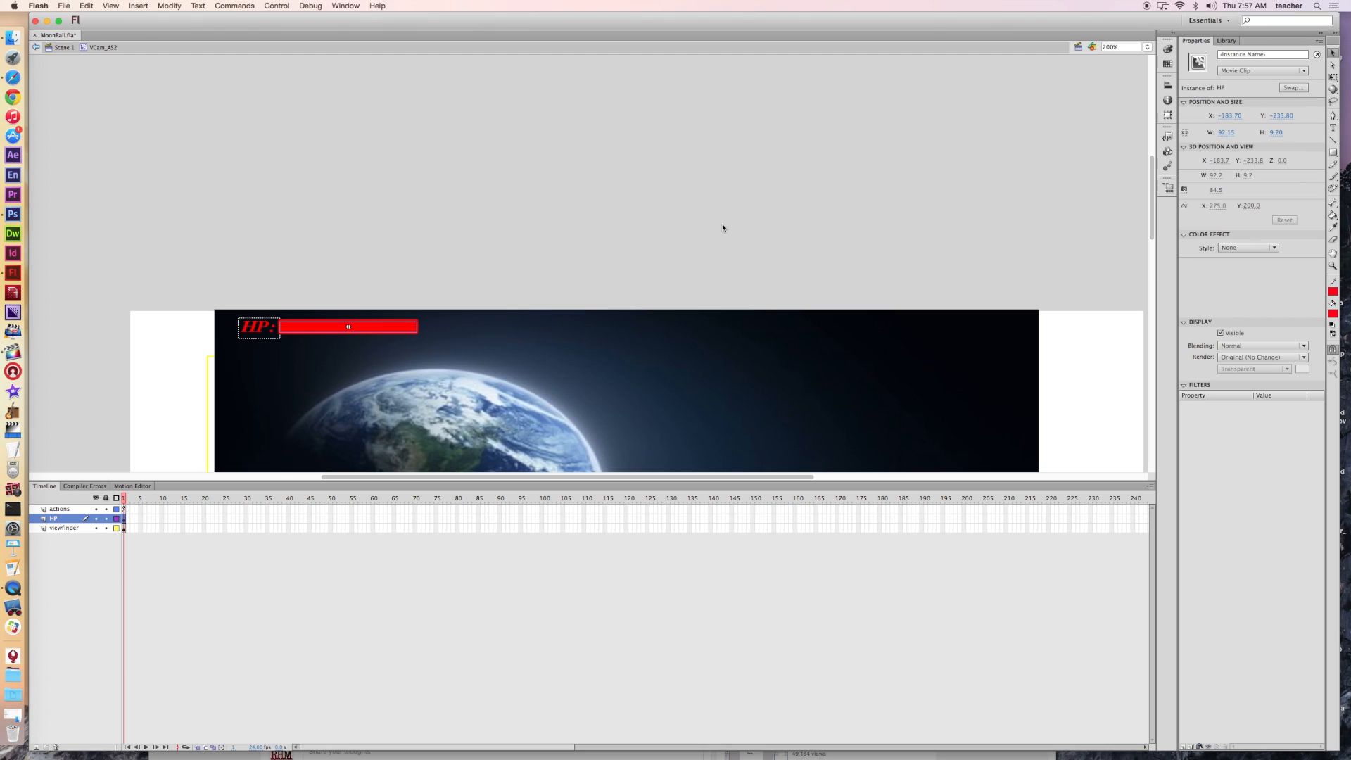
Open the HP health bar movie clip for in-place editing and select the bar's red fill.
double_click(369, 328)
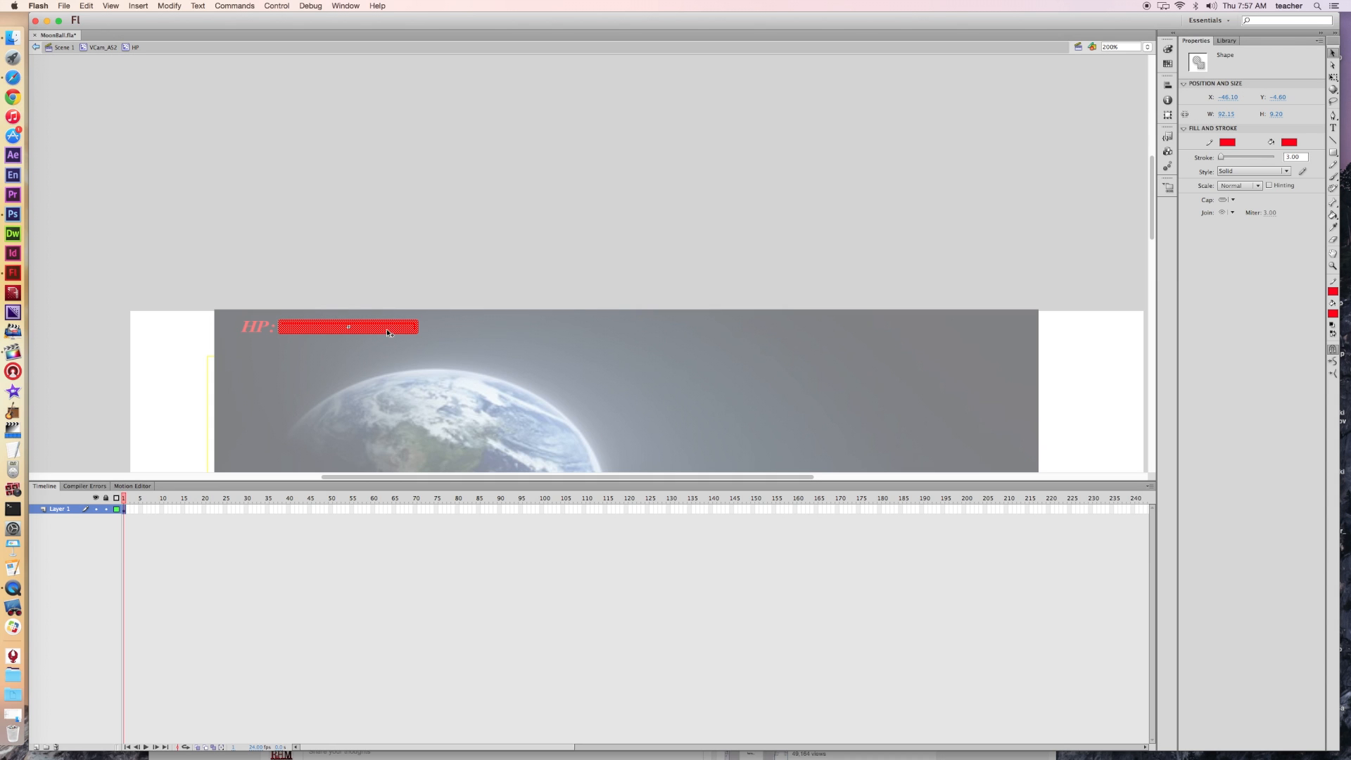
left_click(381, 280)
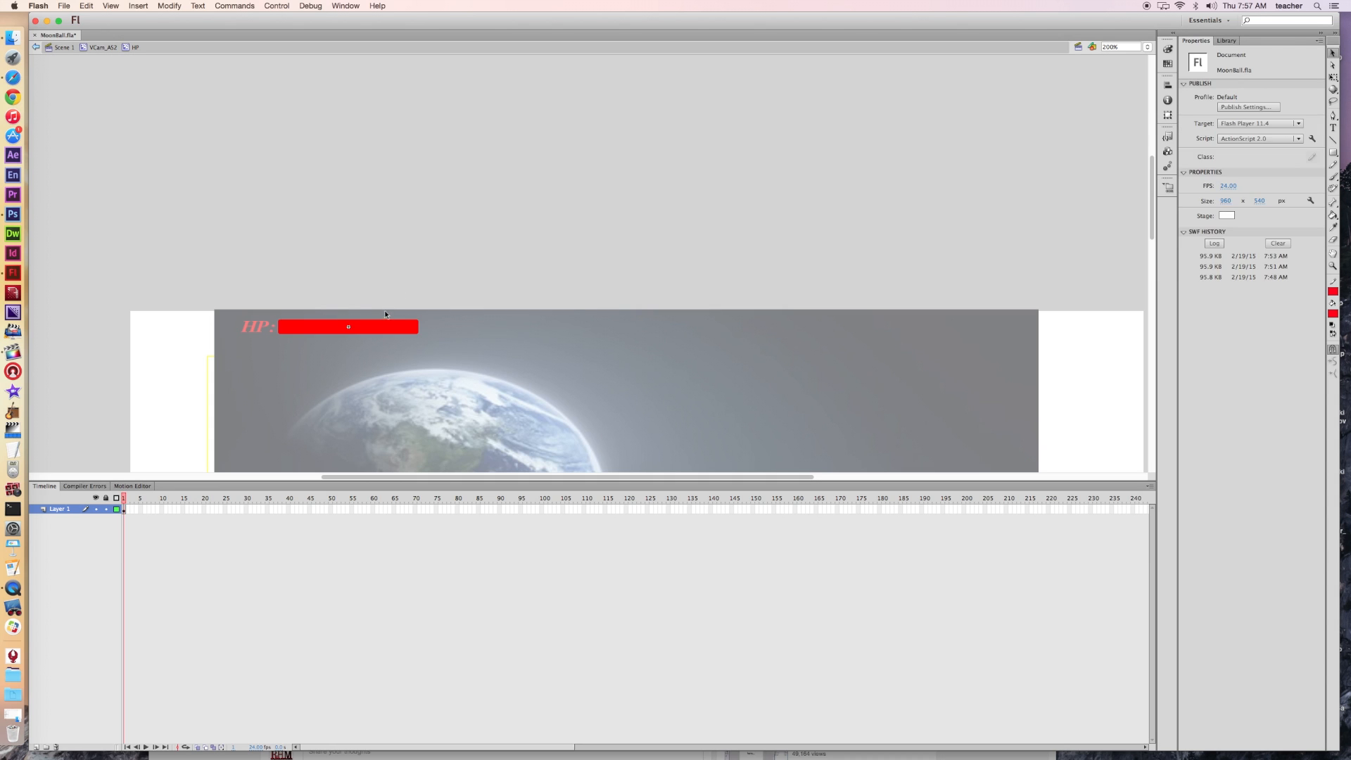
double_click(385, 323)
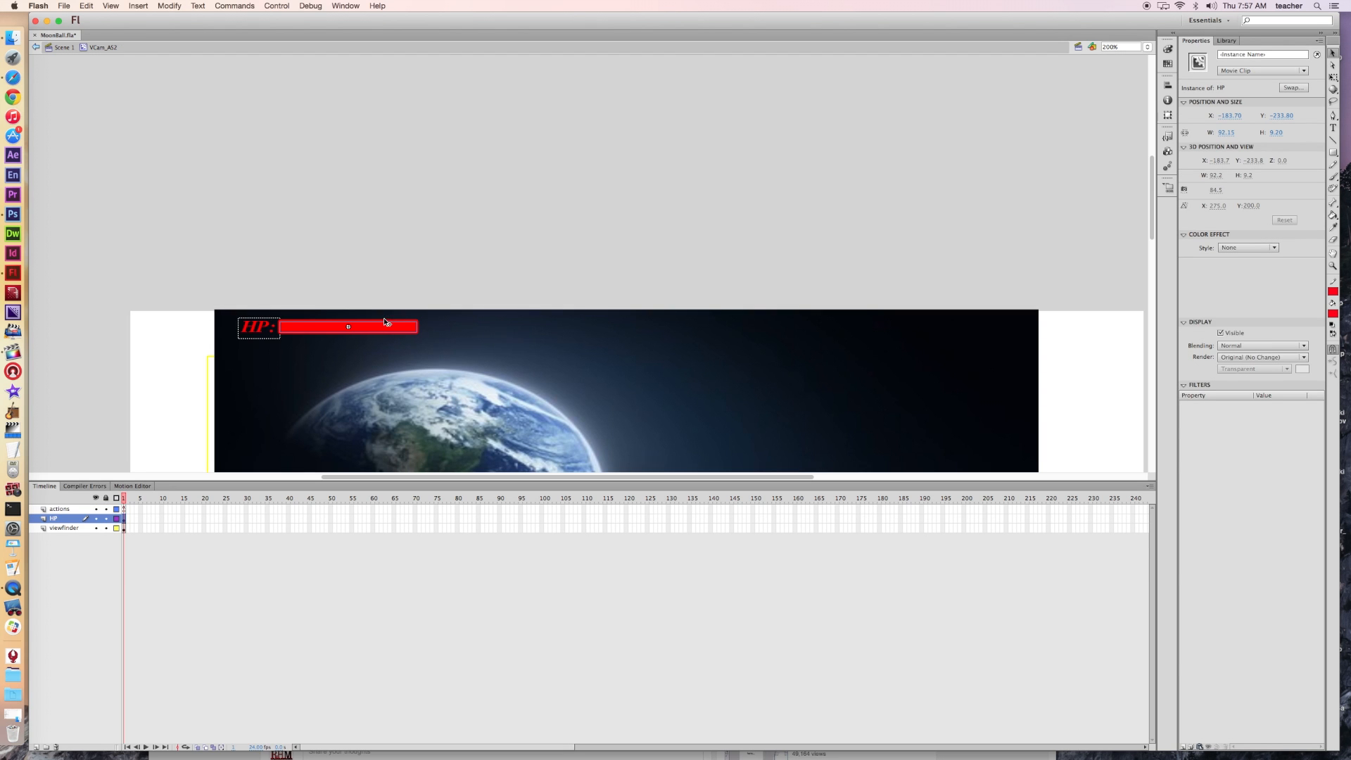
double_click(382, 332)
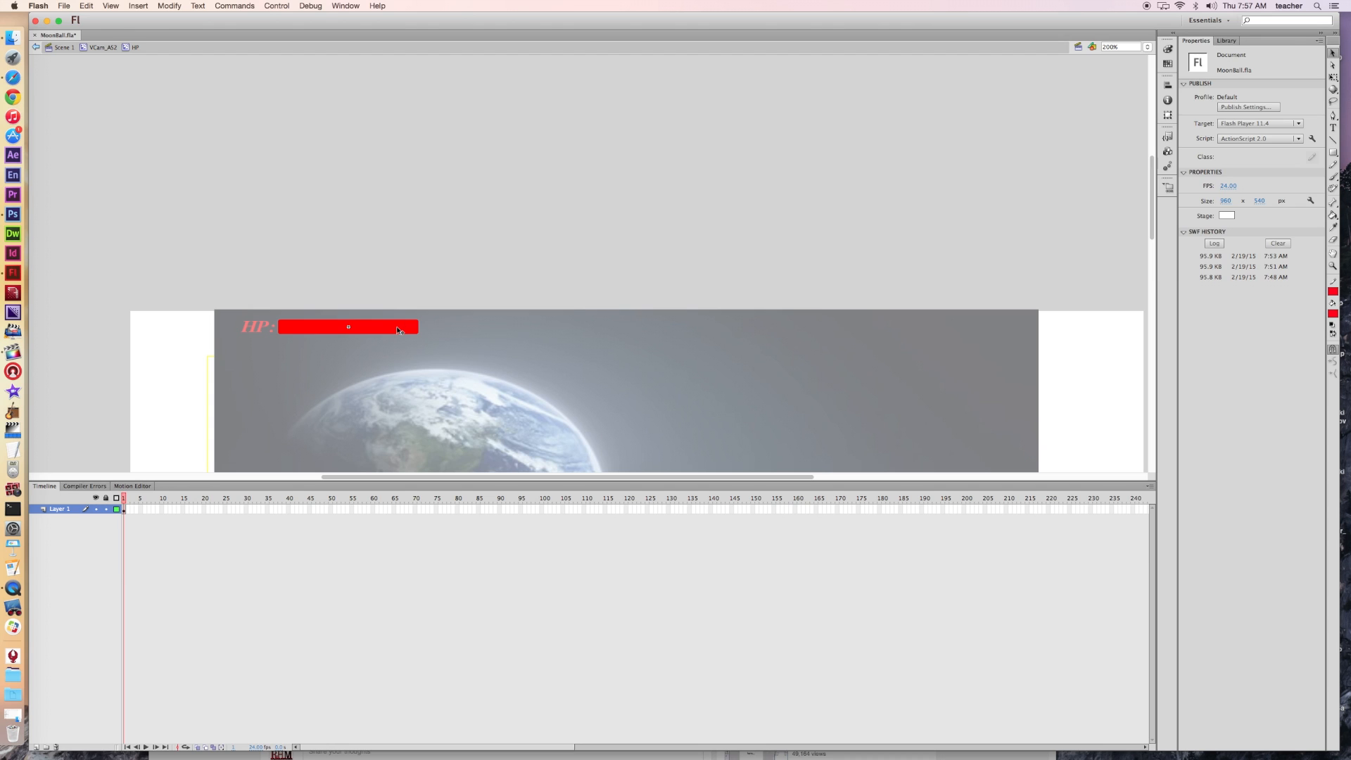
left_click(398, 330)
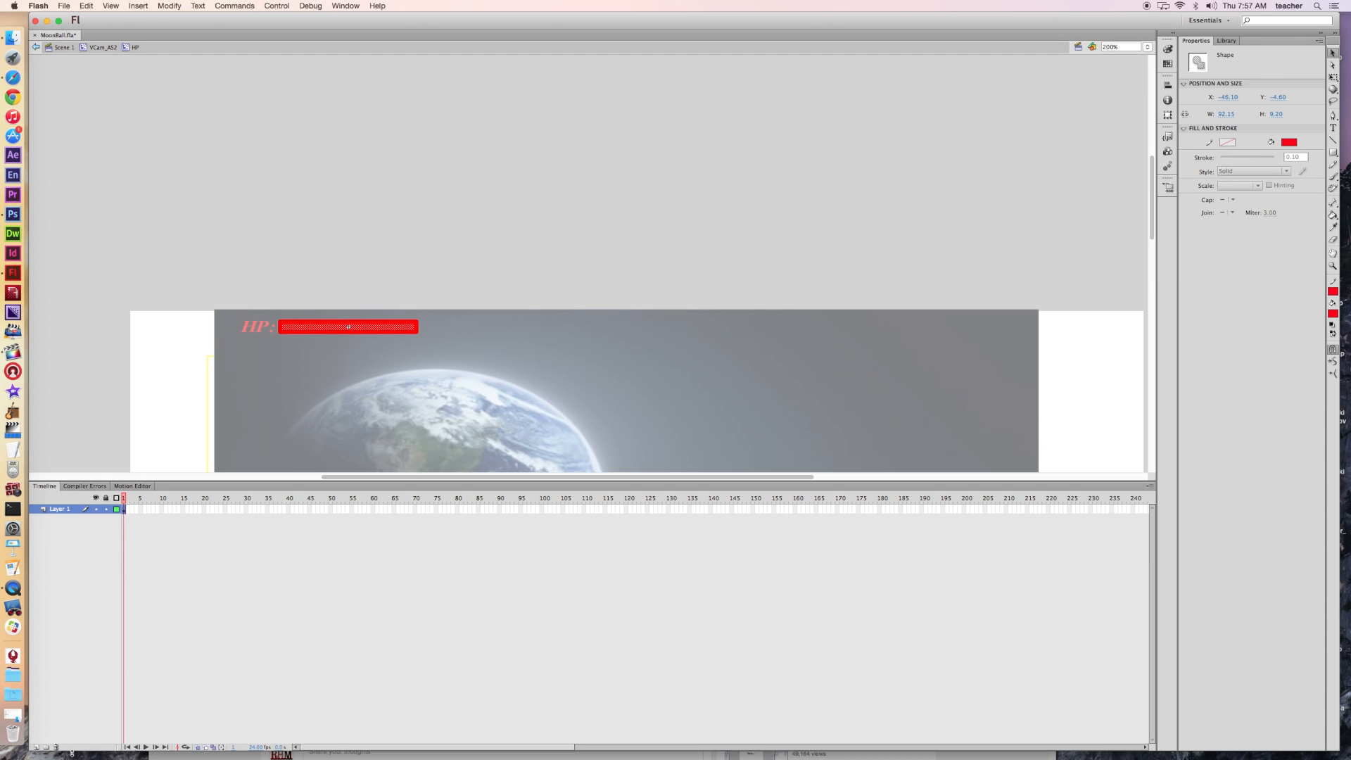
Add a layer named Outline above the health bar's layer and rename the original layer Fill.
left_click(36, 747)
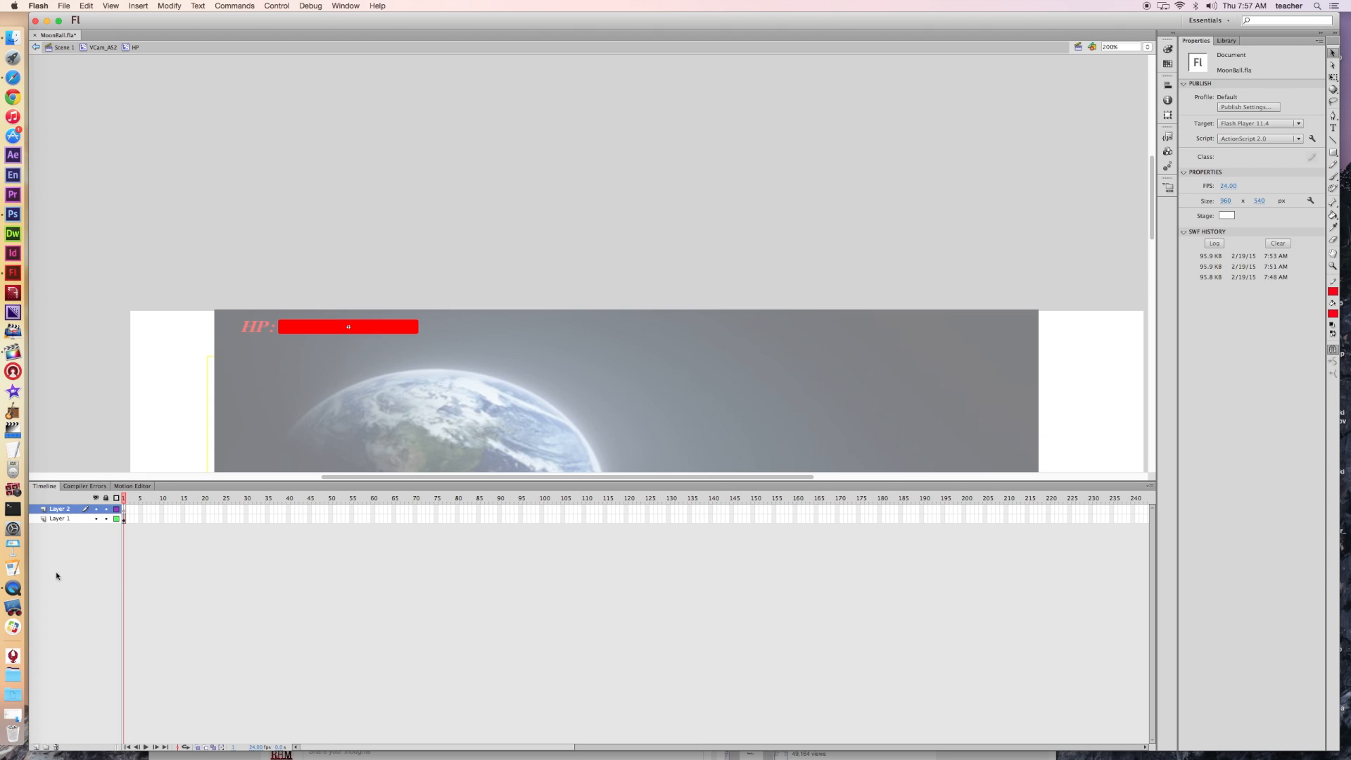
double_click(57, 509)
type("Ol")
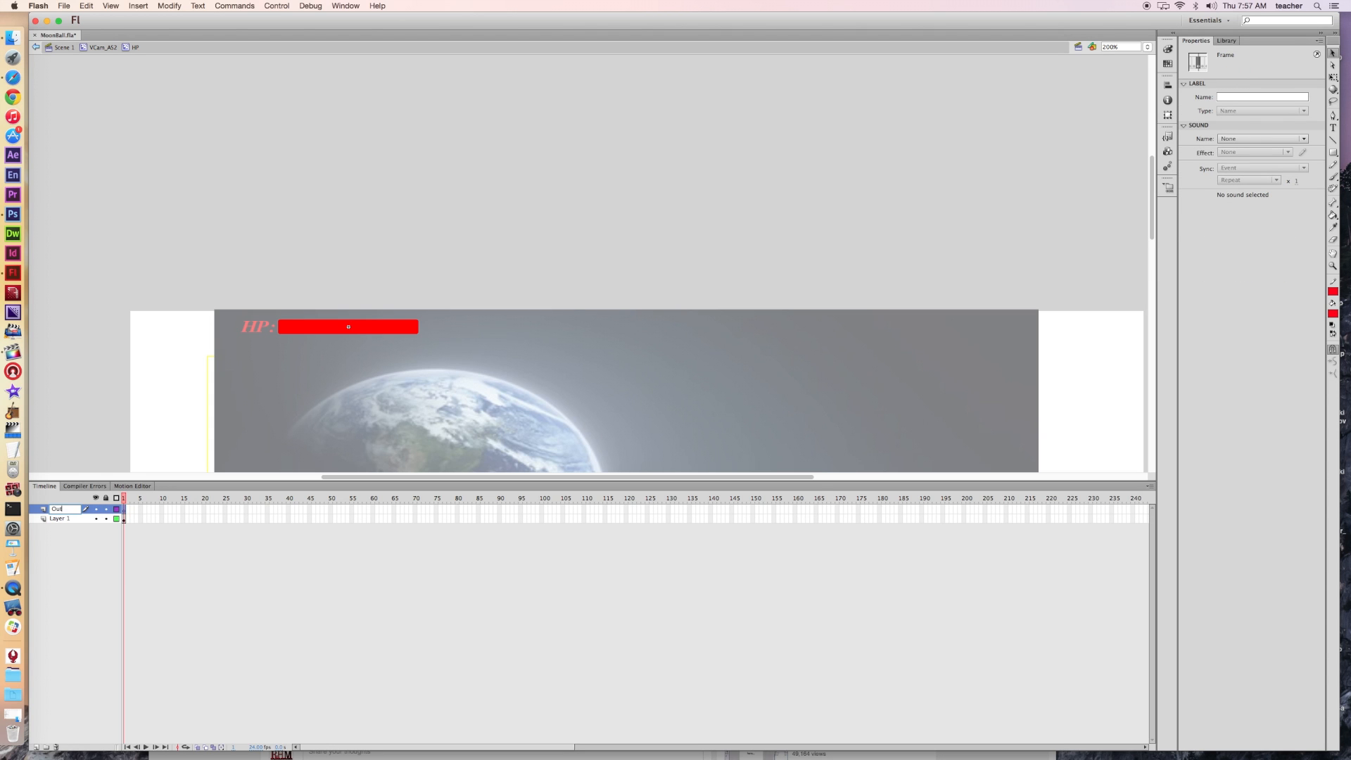
double_click(60, 519)
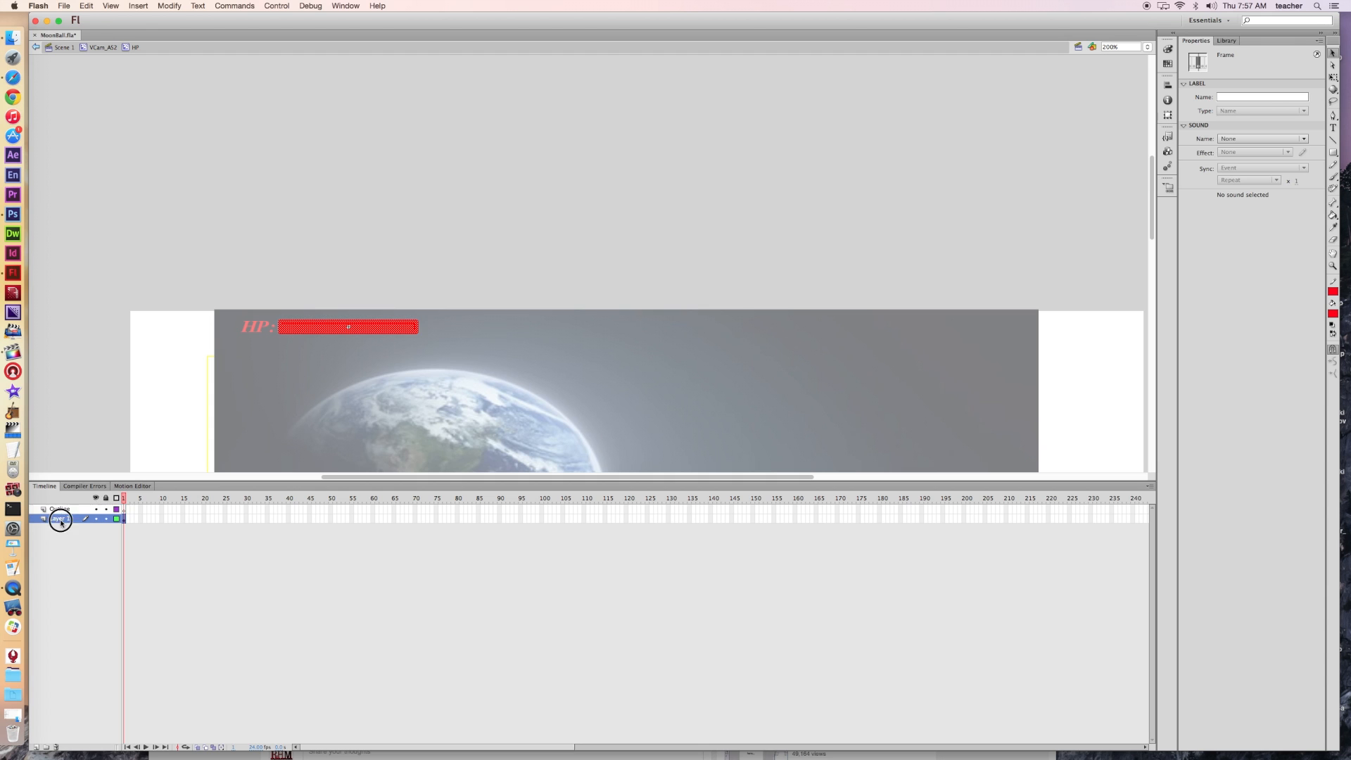
type("H")
Cut the health bar's red outline from the Fill layer and paste it in place on the Outline layer.
left_click(376, 263)
left_click(381, 324)
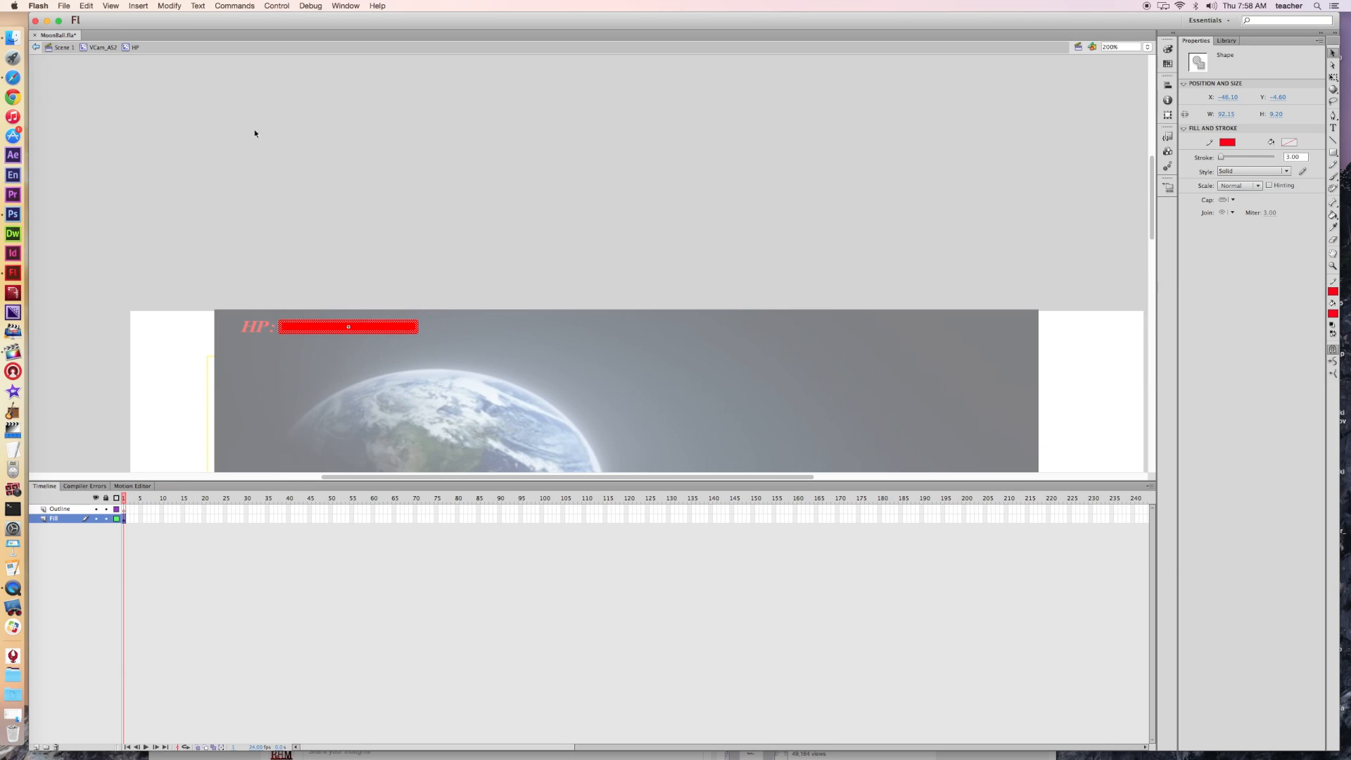
left_click(83, 7)
left_click(106, 47)
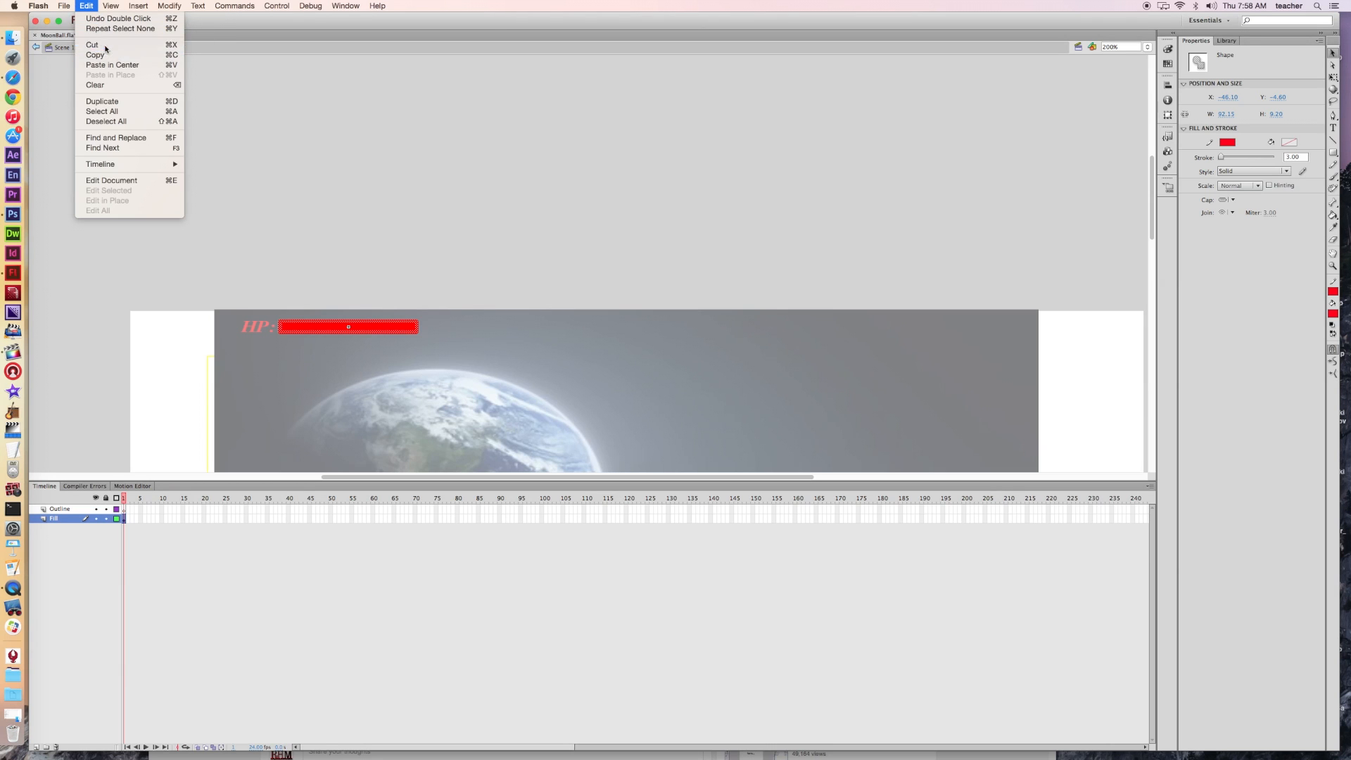
left_click(124, 509)
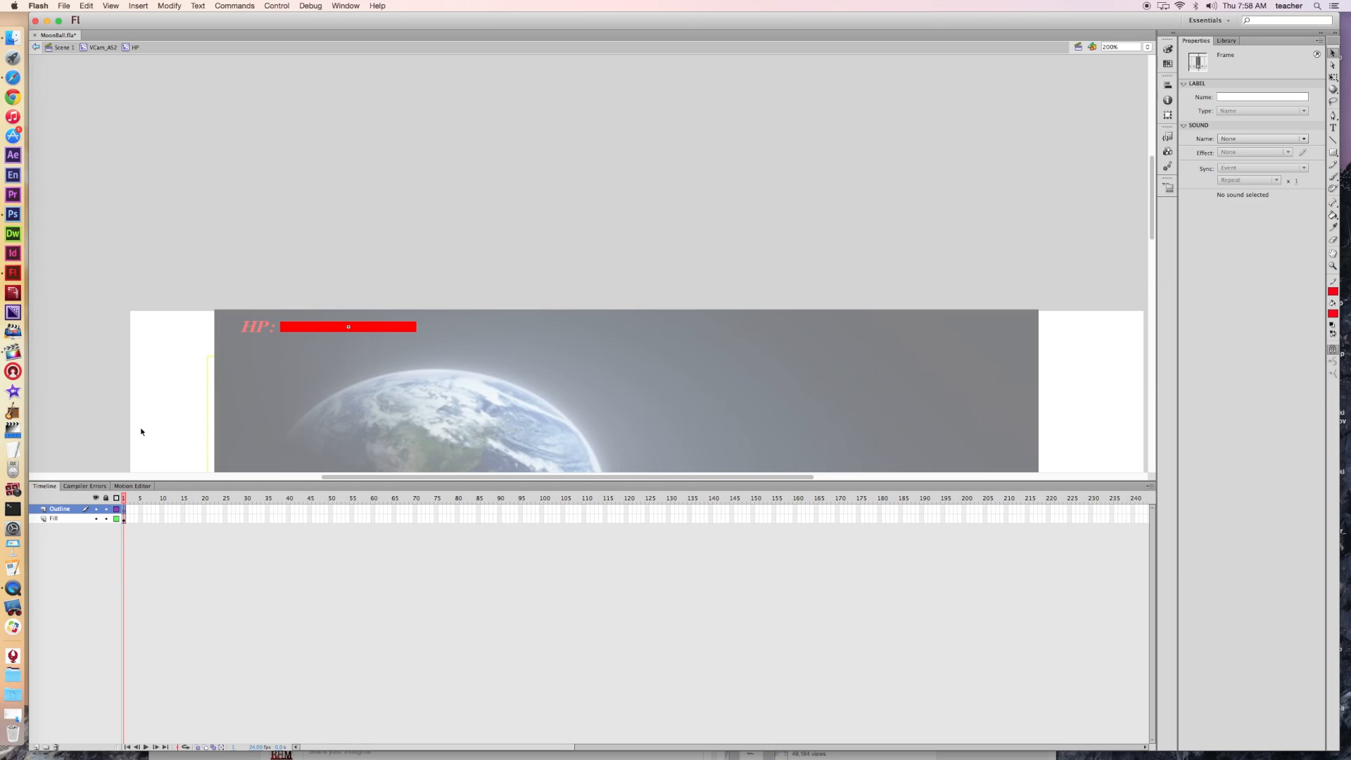
left_click(85, 7)
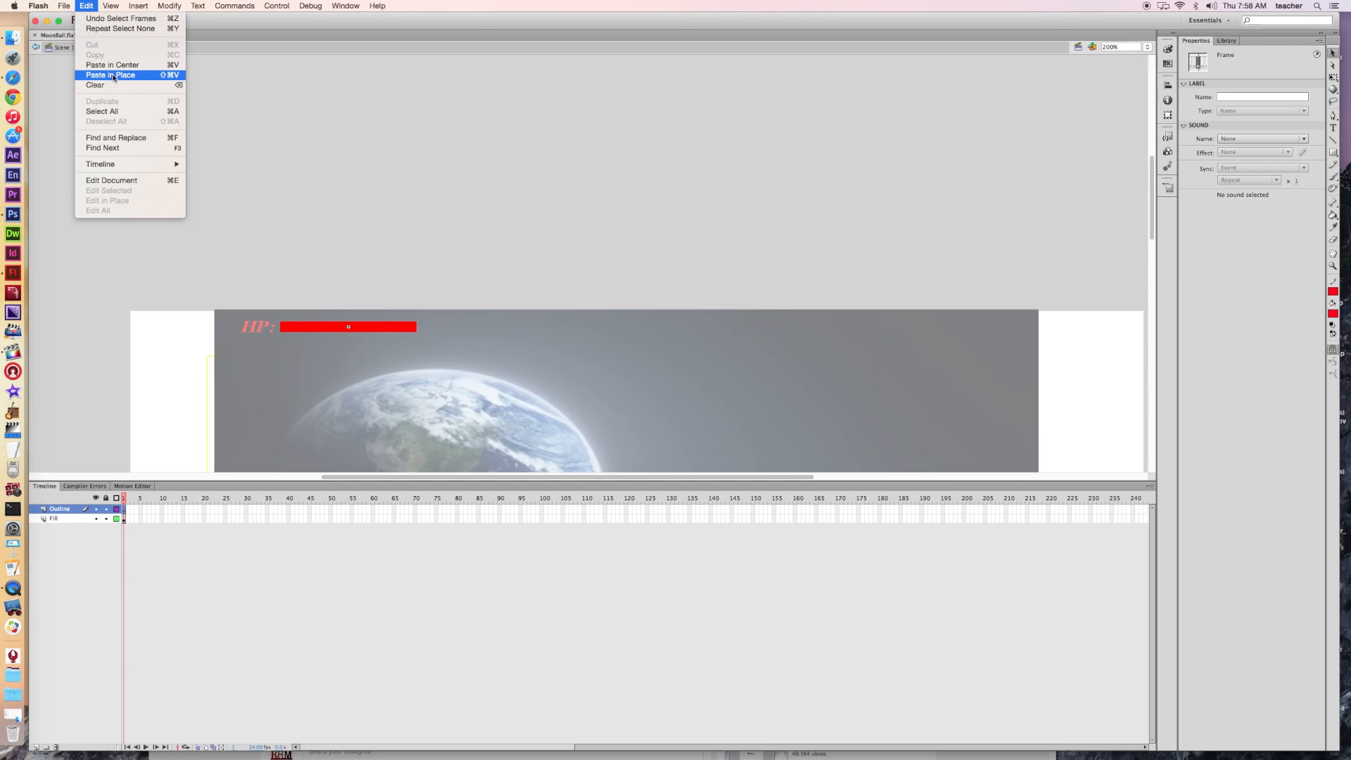
left_click(112, 76)
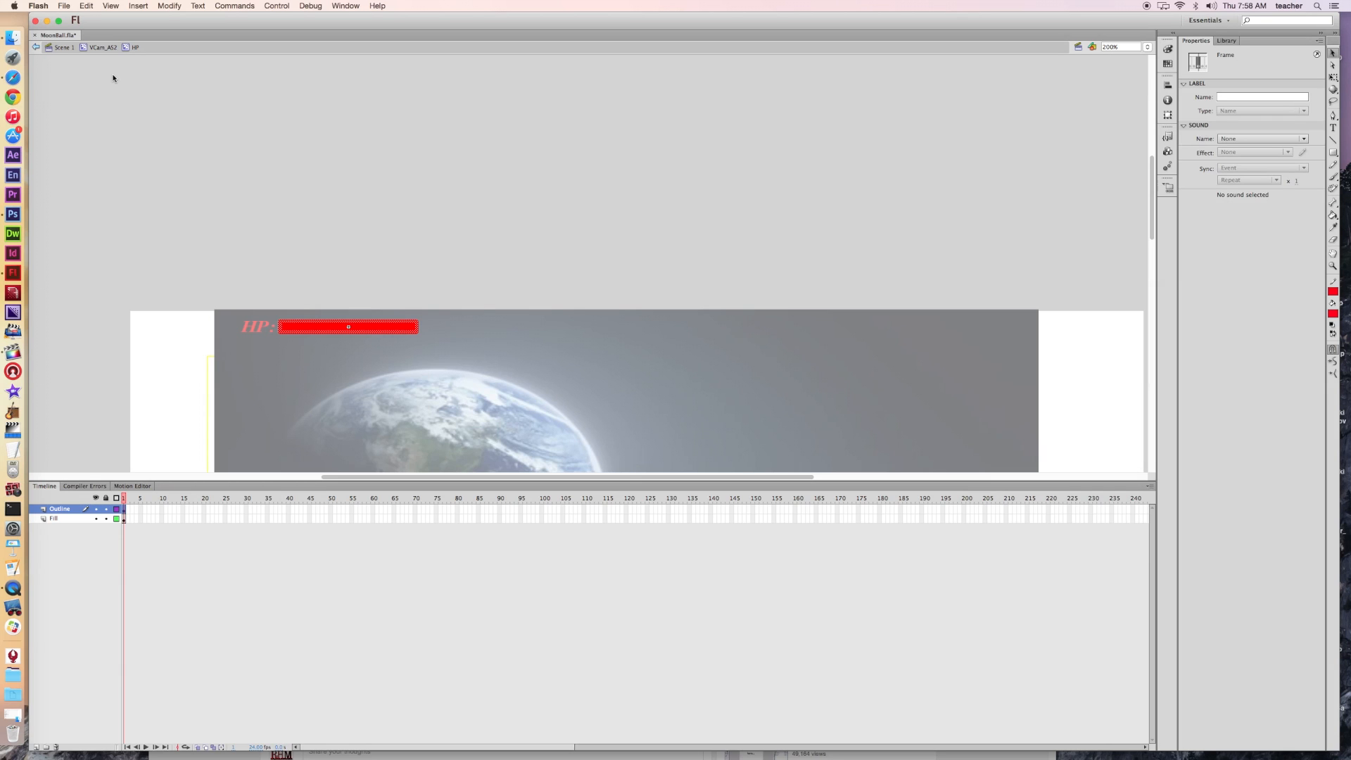
Check the Outline and Fill layers by hiding and showing each, and lock the Outline layer.
left_click(97, 509)
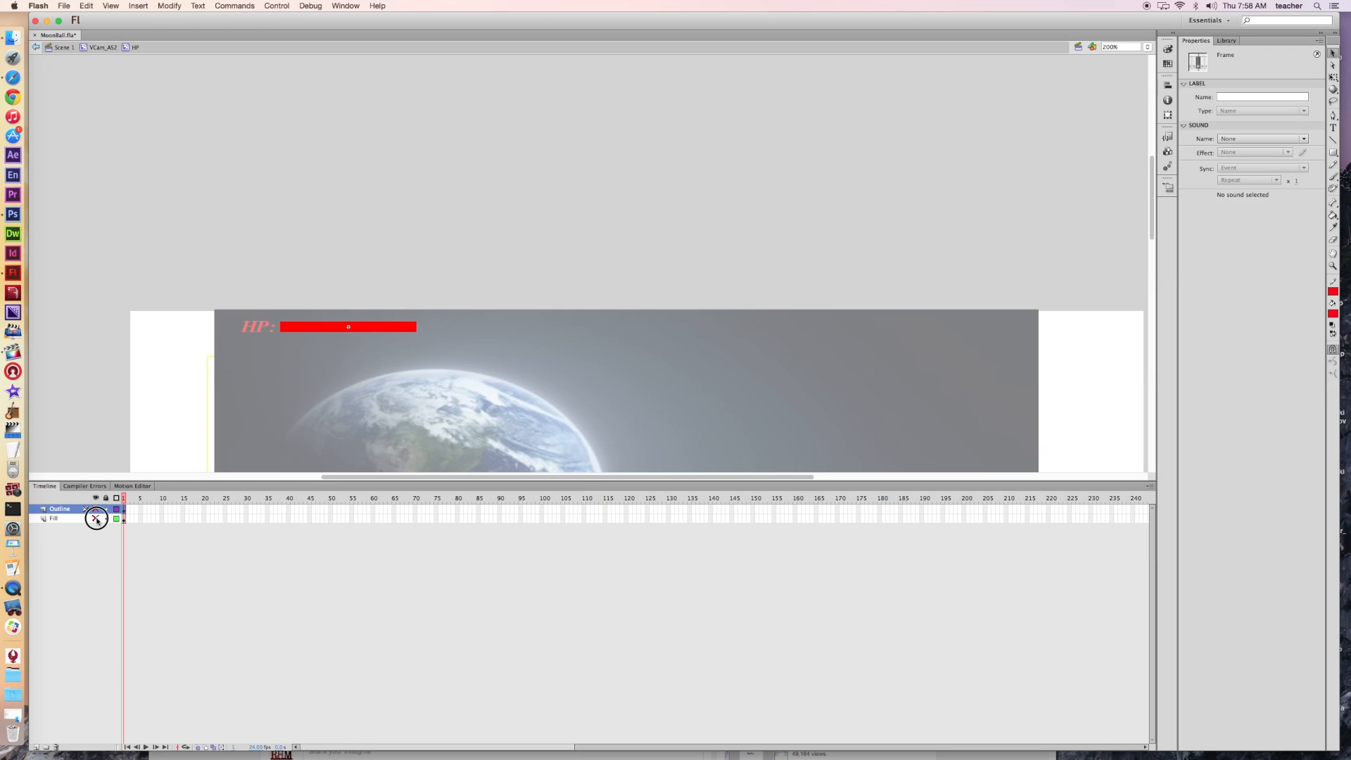
left_click(97, 519)
left_click(96, 510)
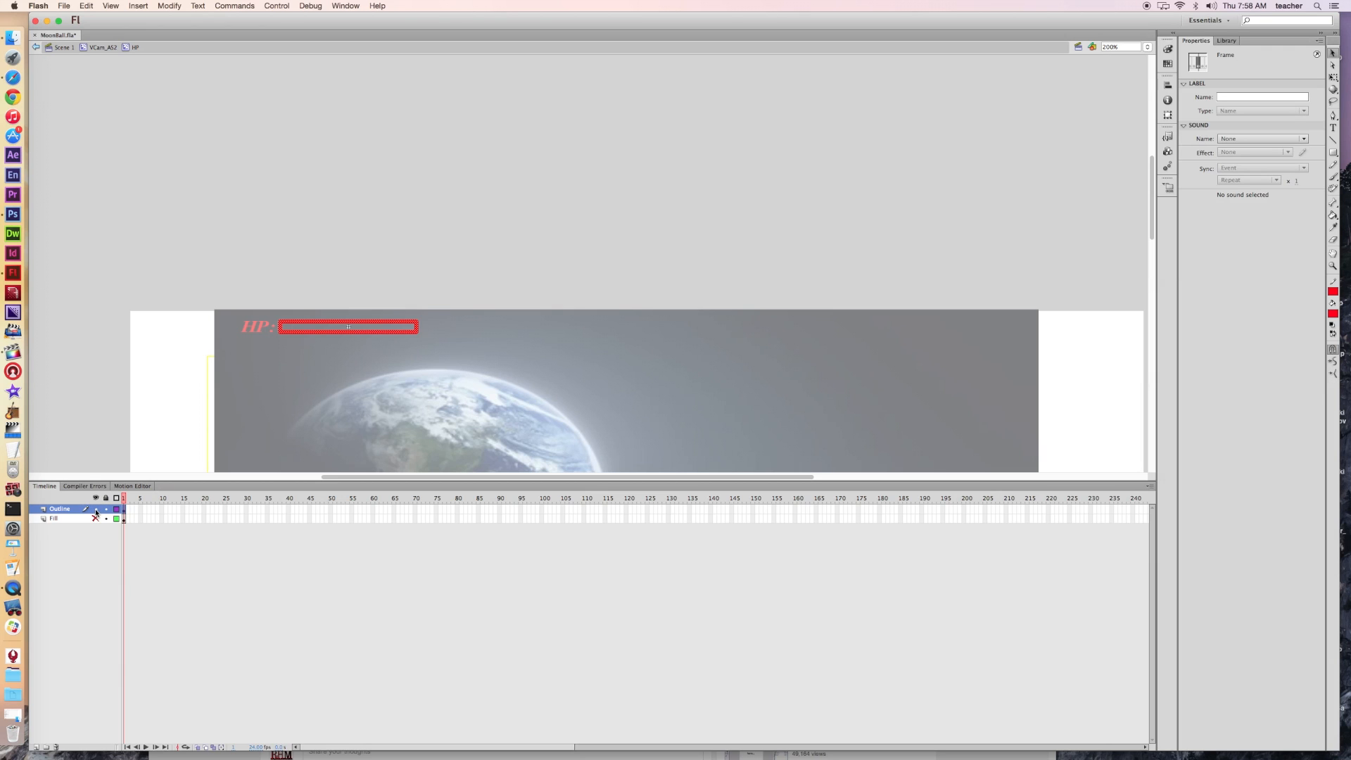
left_click(97, 519)
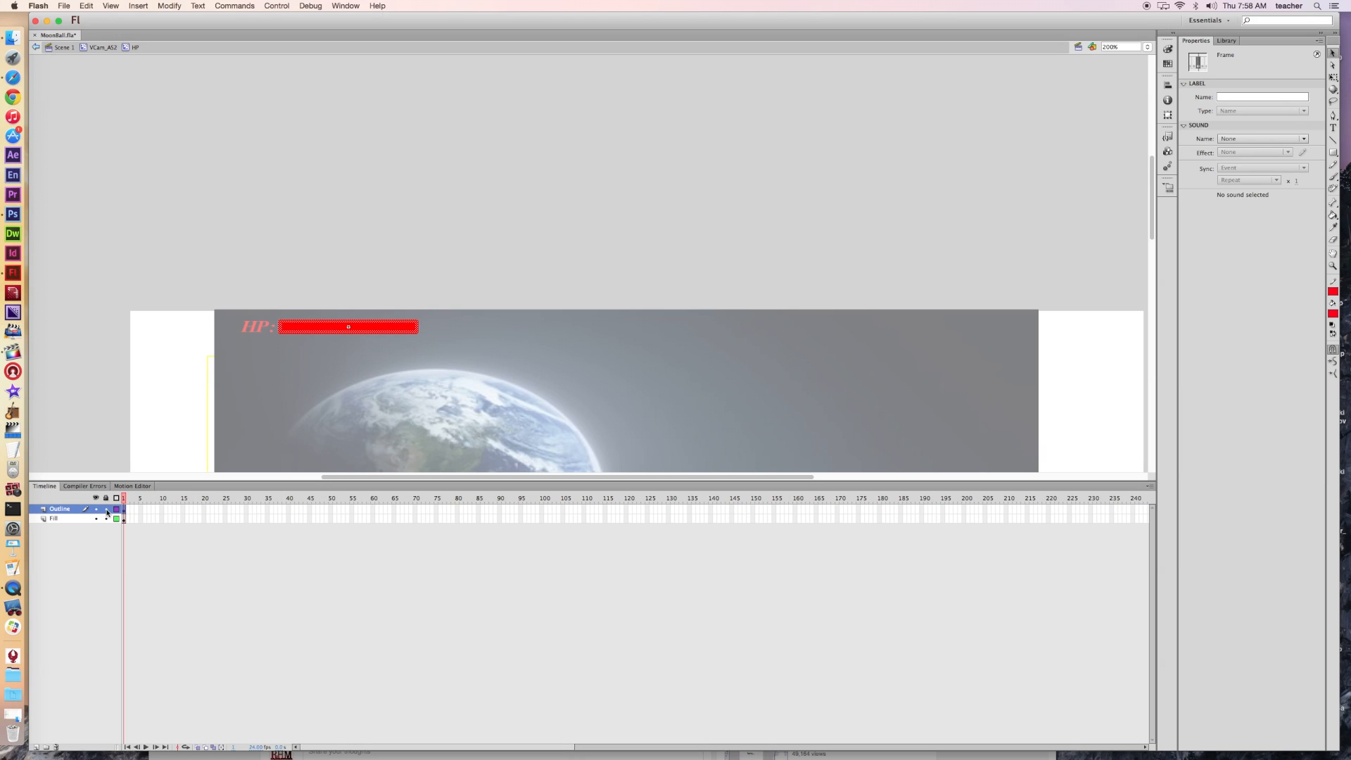
left_click(106, 510)
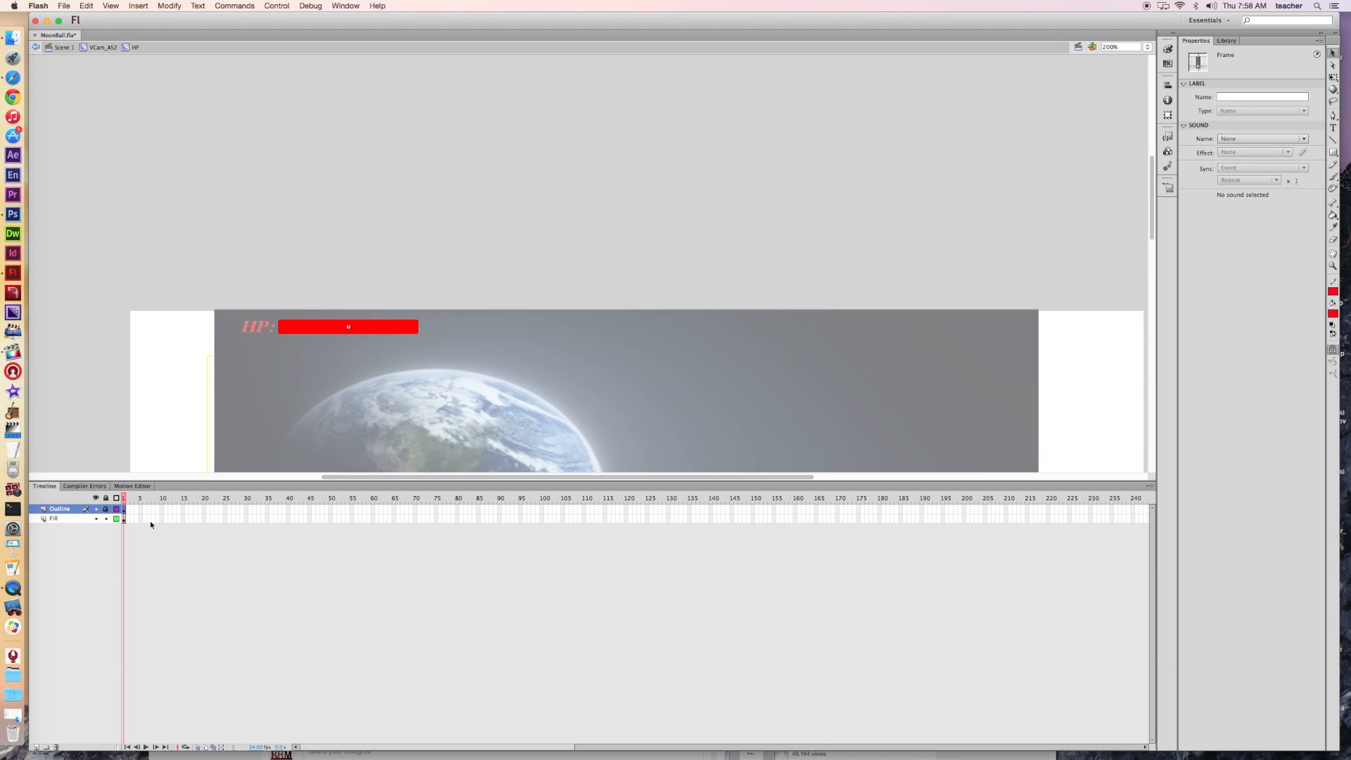
Extend the bar to frame 2 with a keyframe on the Fill layer and delete about 3 px from the fill's right end.
left_click(124, 519)
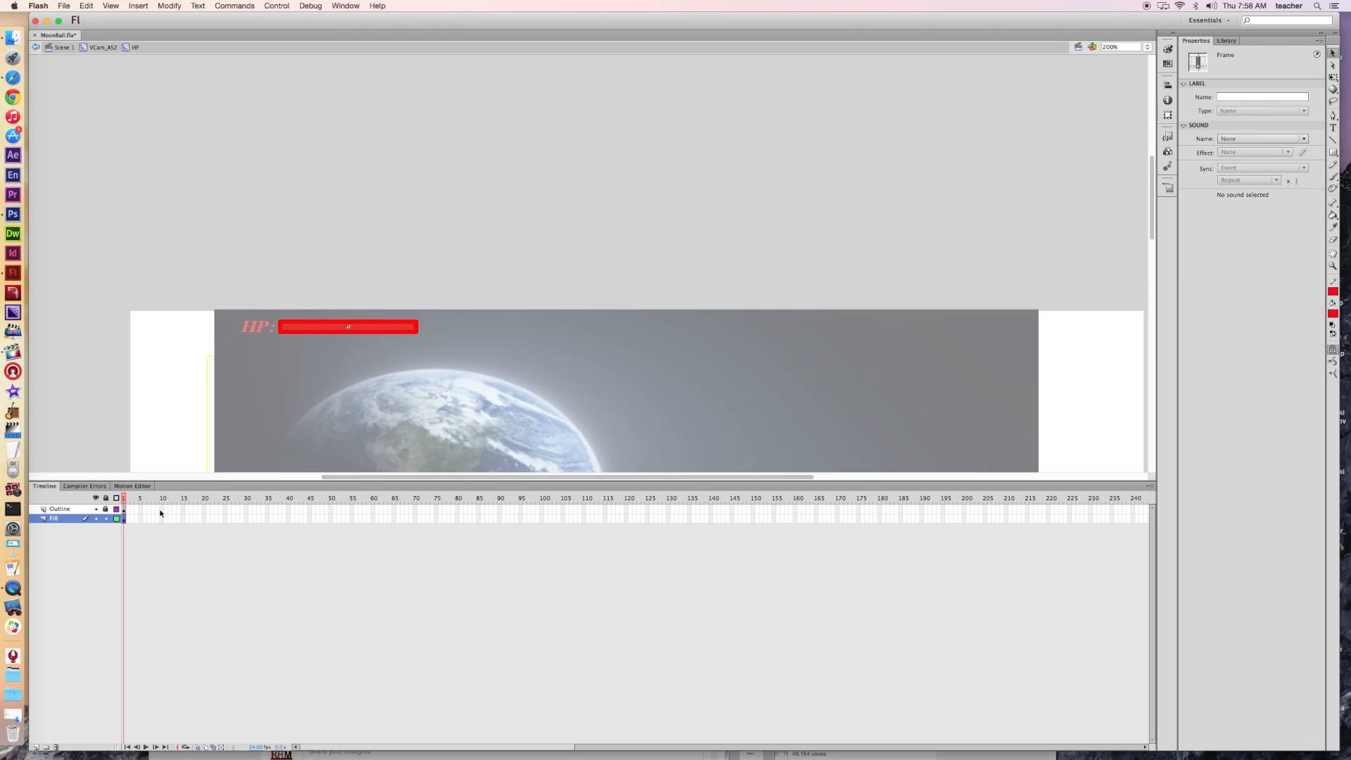
key("F5")
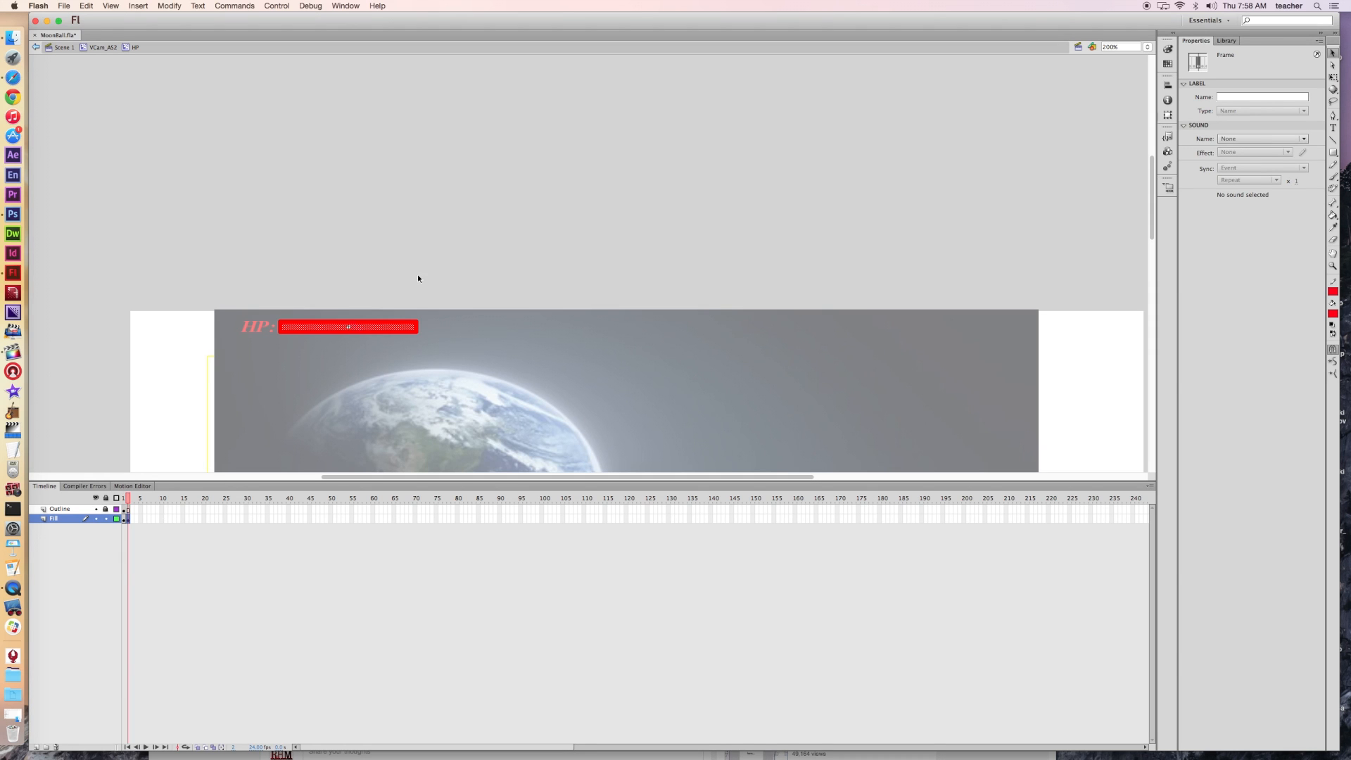
left_click(690, 170)
left_click_drag(426, 287, 356, 352)
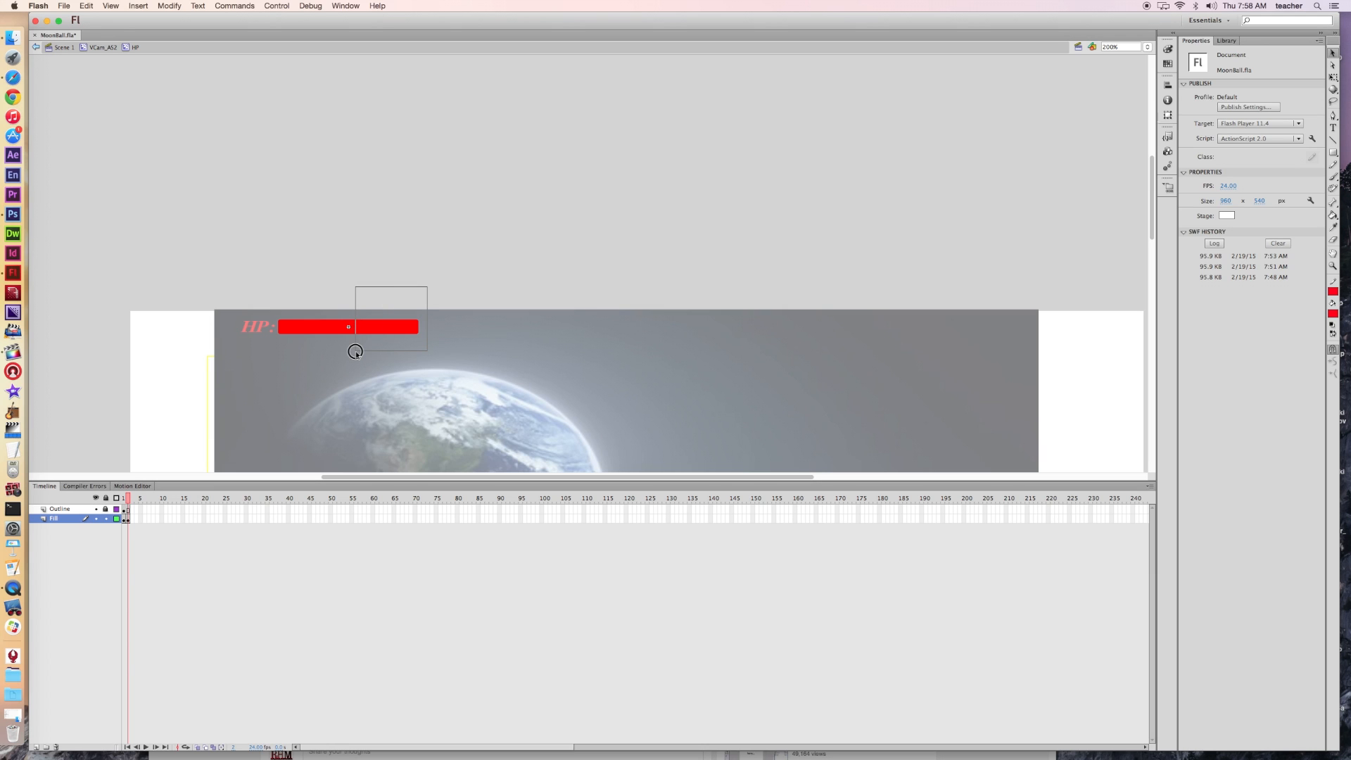
left_click_drag(356, 352, 414, 351)
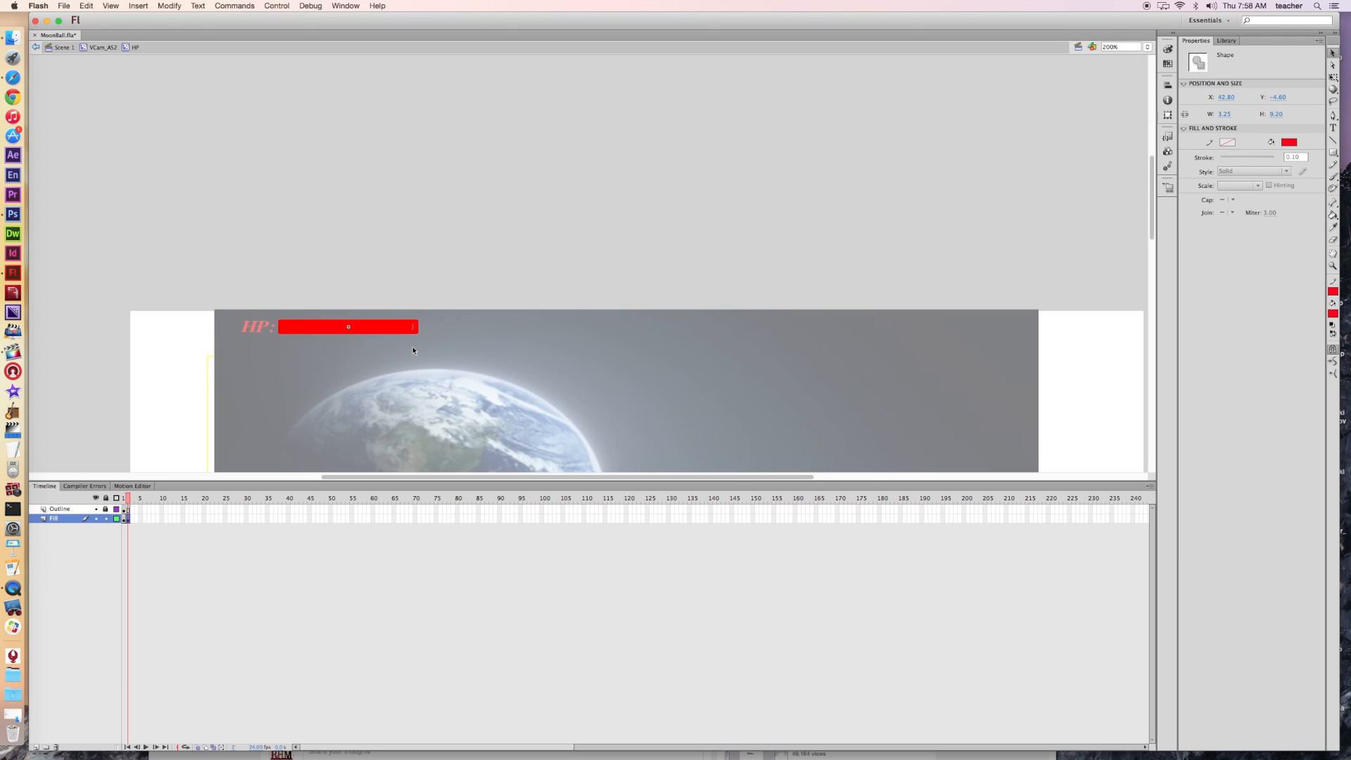
key("Delete")
Add Fill keyframes through frame 6, deleting another thin slice from the fill's right end.
key("F6")
key("F6")
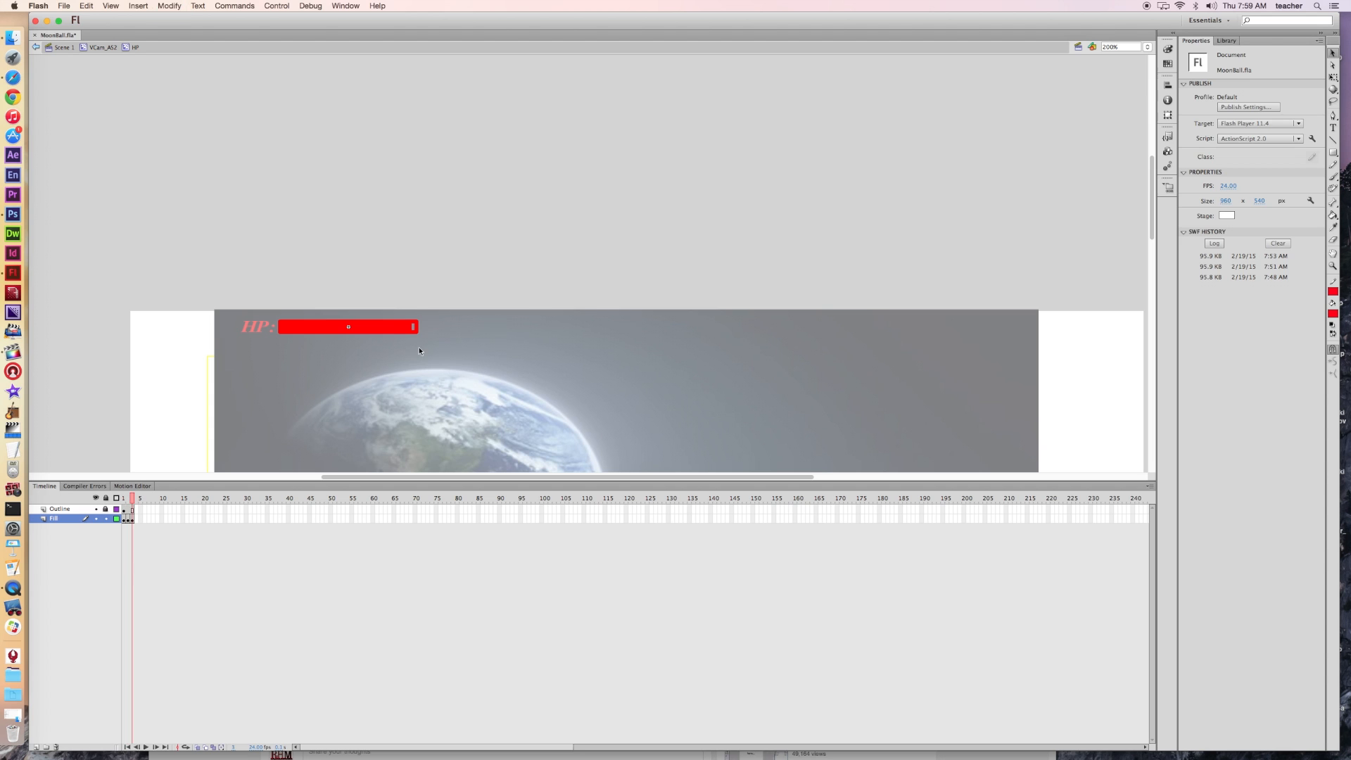
left_click_drag(415, 292, 406, 350)
key("Delete")
key("F6")
key("F6")
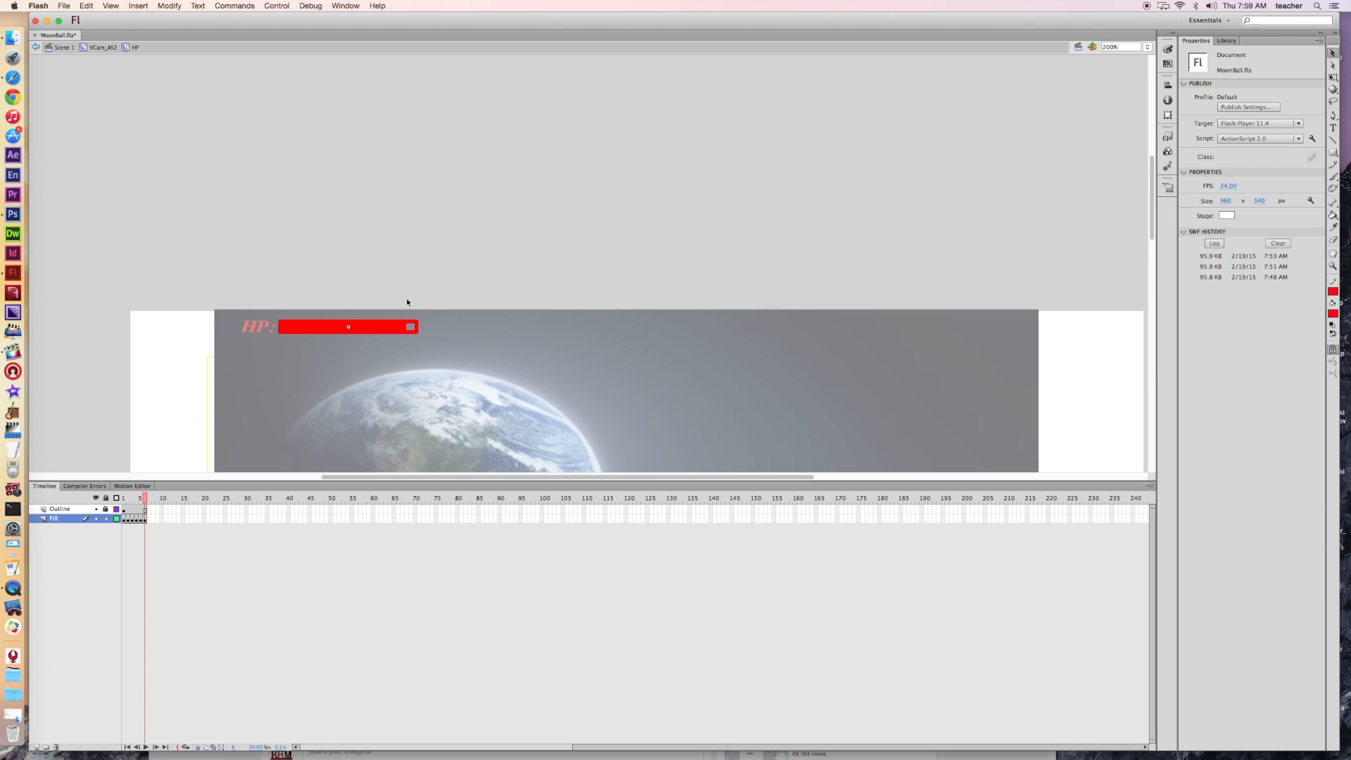
Continue adding Fill keyframes through frame 14, cutting a slice off the fill's right end at intervals until about two thirds remain.
left_click_drag(413, 300, 399, 356)
key("Delete")
key("F6")
key("F6")
left_click_drag(407, 289, 385, 359)
key("Delete")
key("F6")
key("F6")
left_click_drag(397, 301, 379, 358)
key("Delete")
key("F6")
key("F6")
left_click_drag(377, 303, 369, 356)
key("Delete")
key("F6")
key("F6")
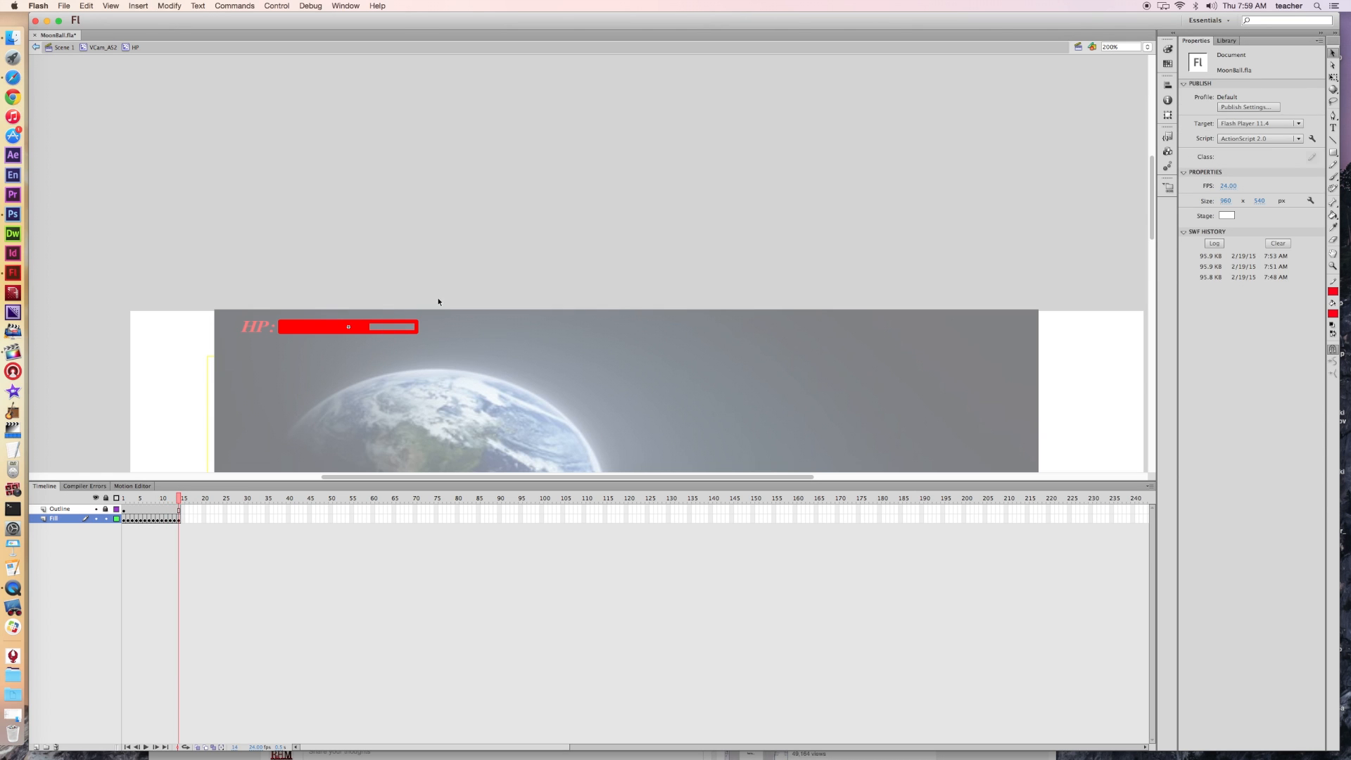
Add further Fill keyframes through frame 22, shortening the fill from the right in small slices down to about one third.
left_click_drag(383, 296, 358, 357)
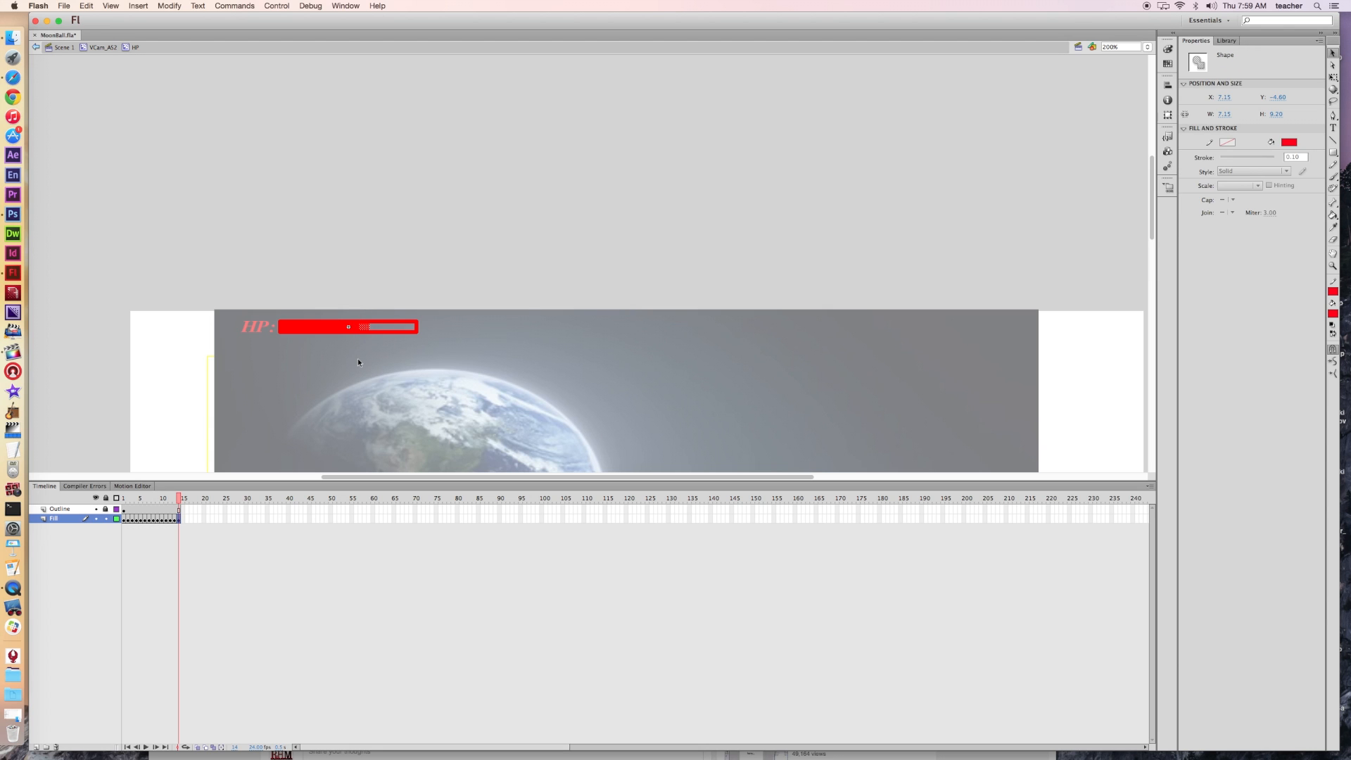
key("Delete")
key("F6")
left_click_drag(368, 295, 347, 353)
key("Delete")
key("F6")
key("F6")
left_click_drag(337, 306, 331, 347)
key("Delete")
key("F6")
key("F6")
left_click_drag(322, 301, 330, 353)
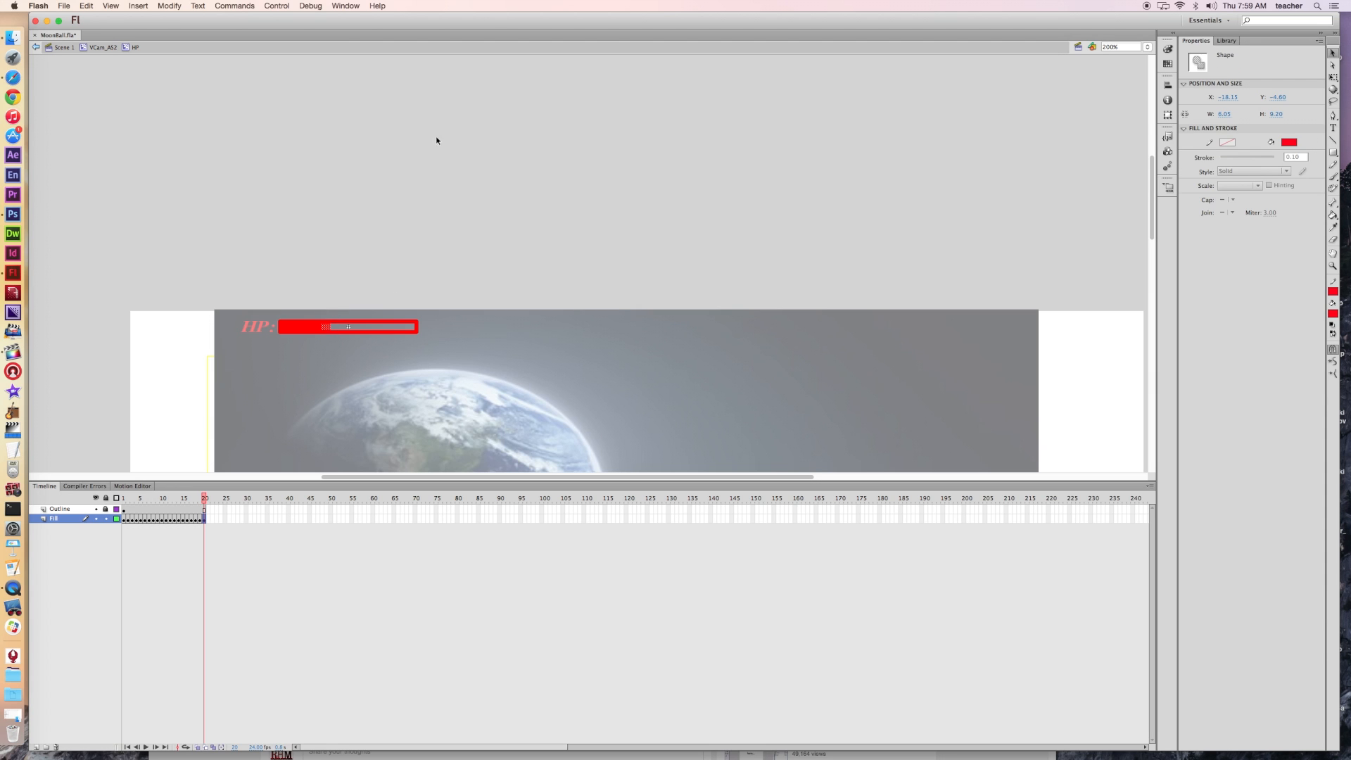
key("Delete")
key("F6")
key("F6")
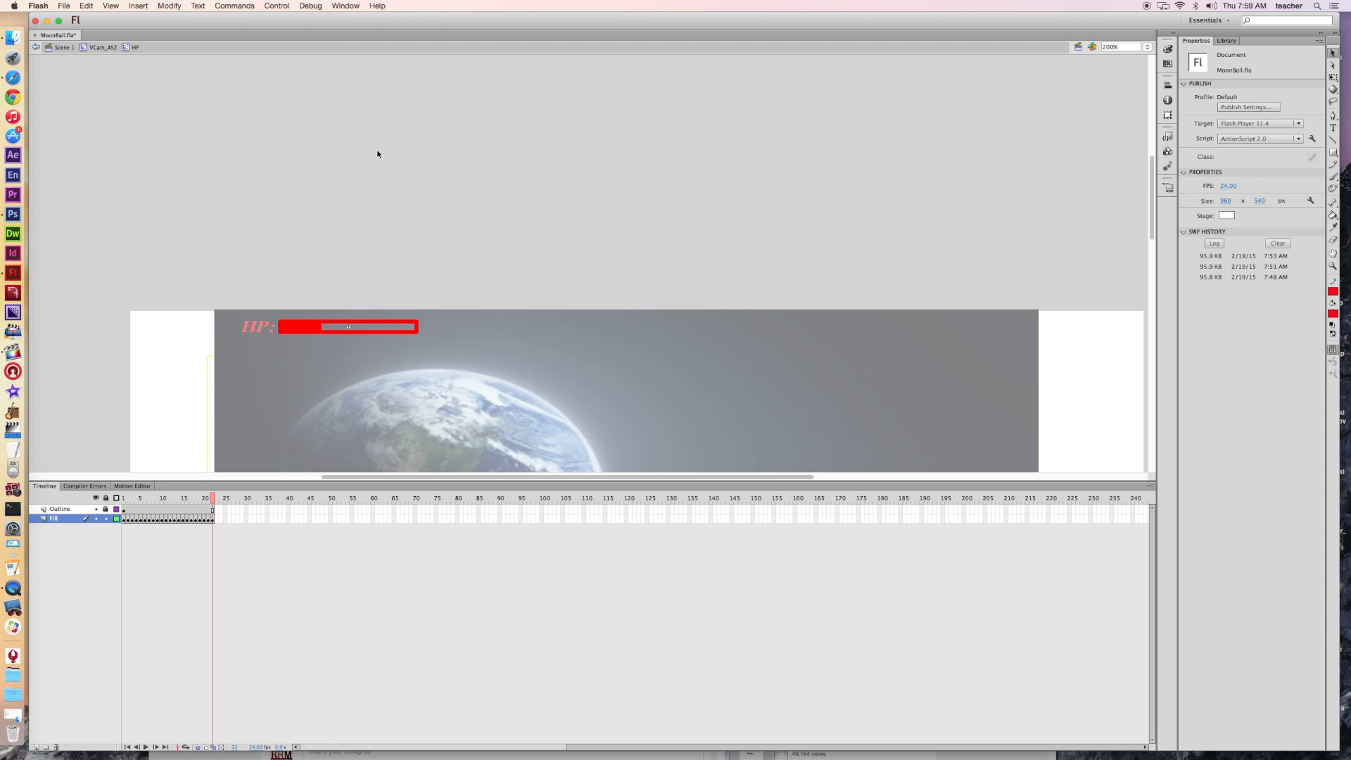
Extend the Fill keyframe sequence to frame 30, removing the remaining slices until only the empty outline is left.
left_click_drag(310, 301, 312, 357)
key("Delete")
key("F6")
key("F6")
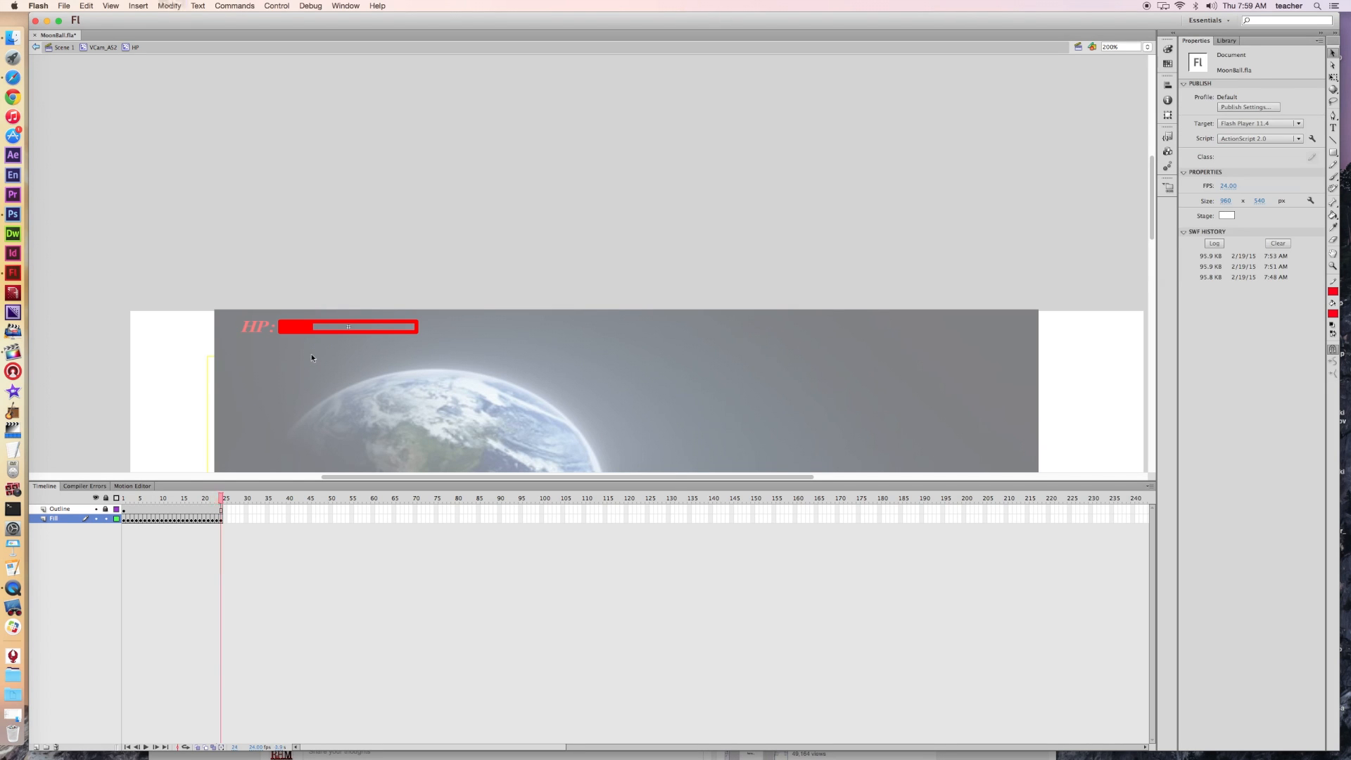
left_click_drag(315, 299, 302, 367)
key("Delete")
key("F6")
key("F6")
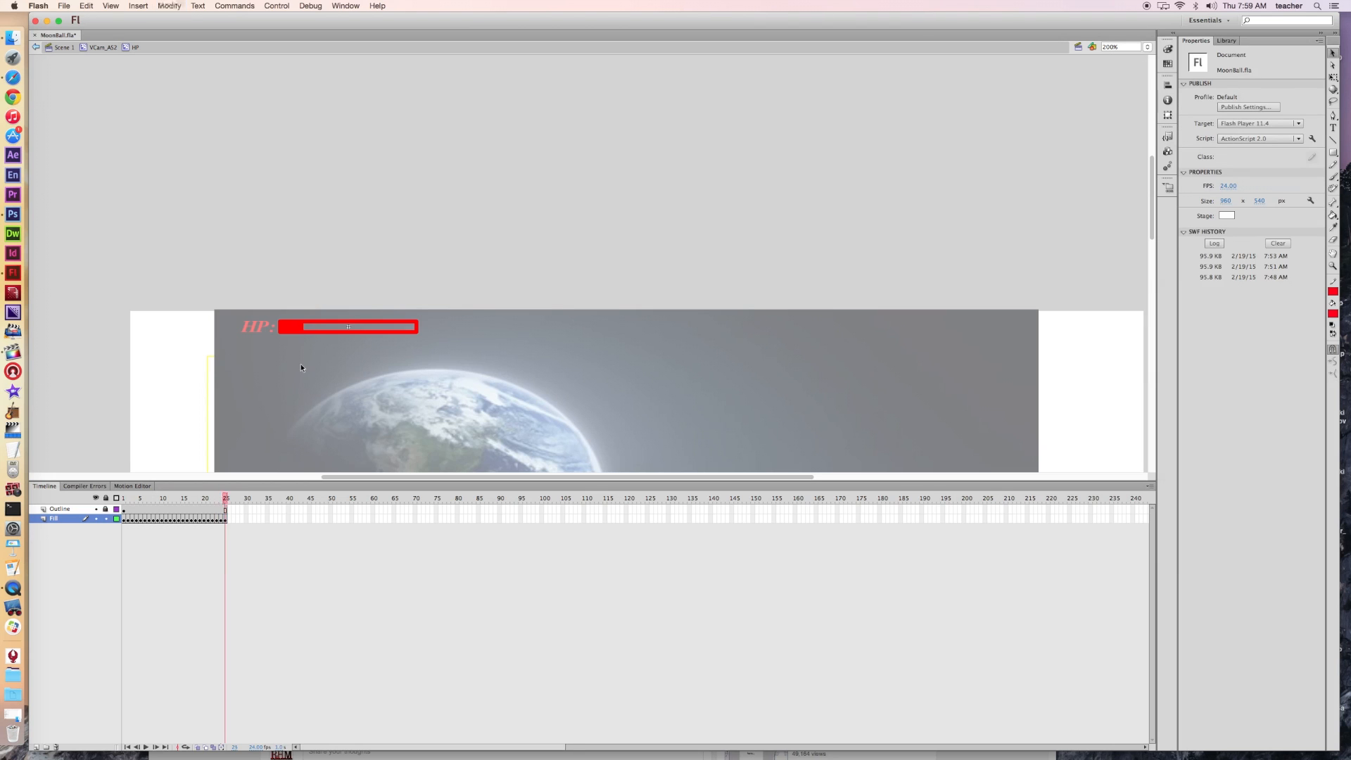
left_click_drag(320, 306, 293, 358)
key("Delete")
key("F6")
key("F6")
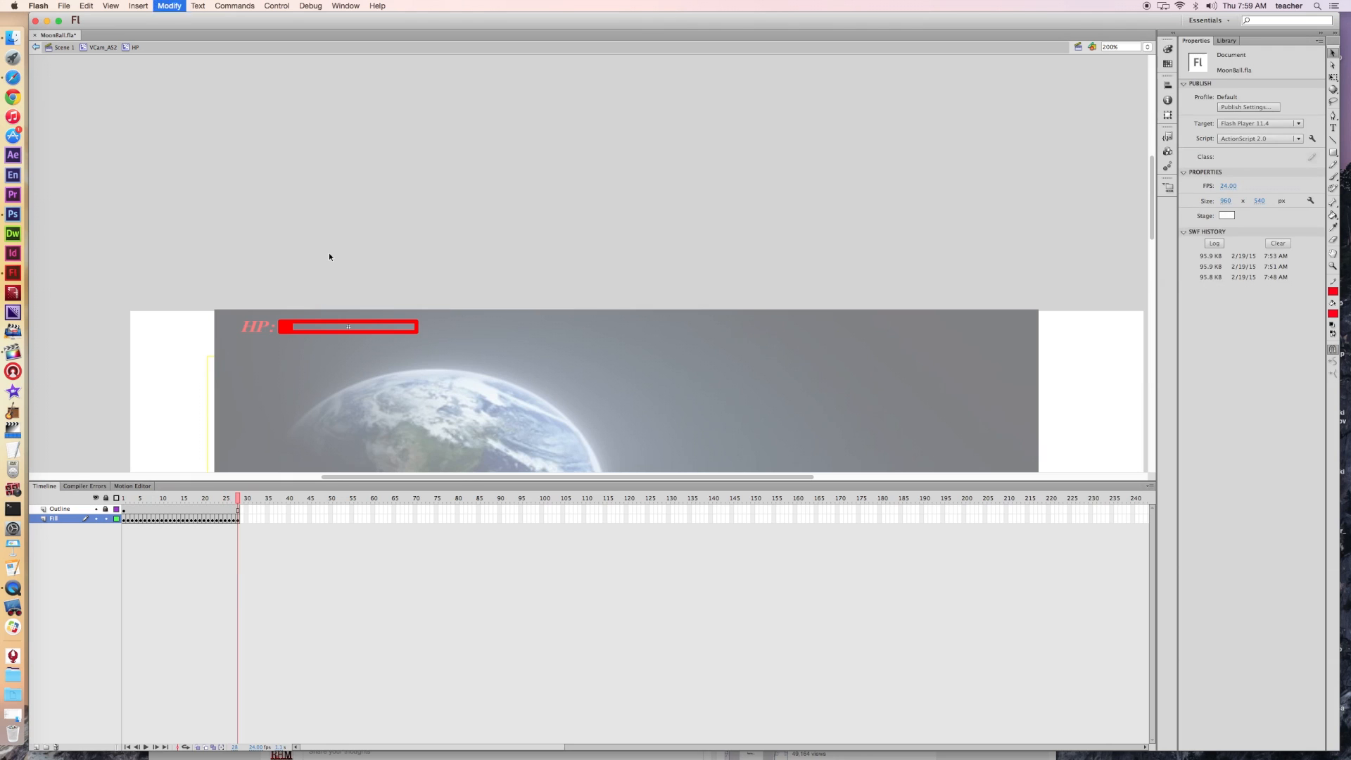
left_click_drag(301, 307, 272, 374)
key("Delete")
key("F6")
key("F6")
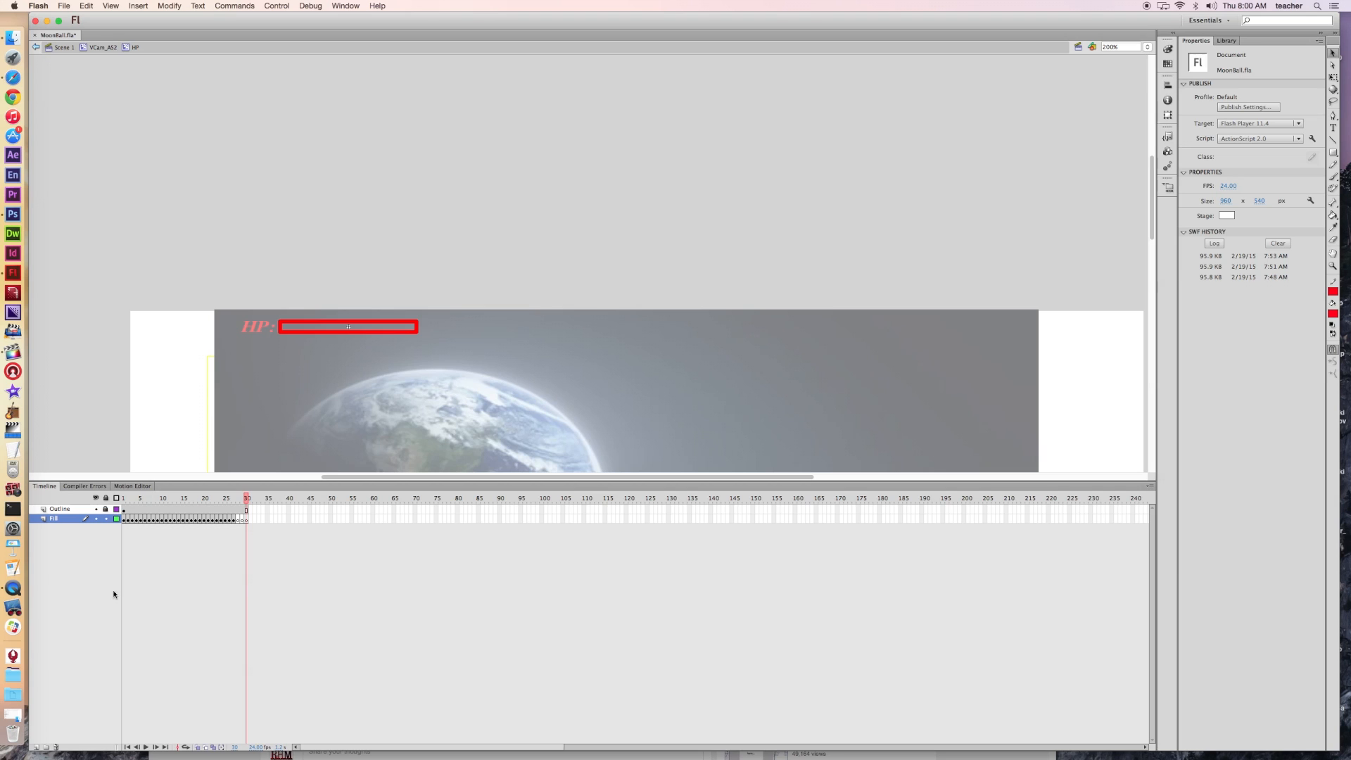
Add a new layer between Outline and Fill and attach a stop (); action to its frame 1.
left_click(36, 748)
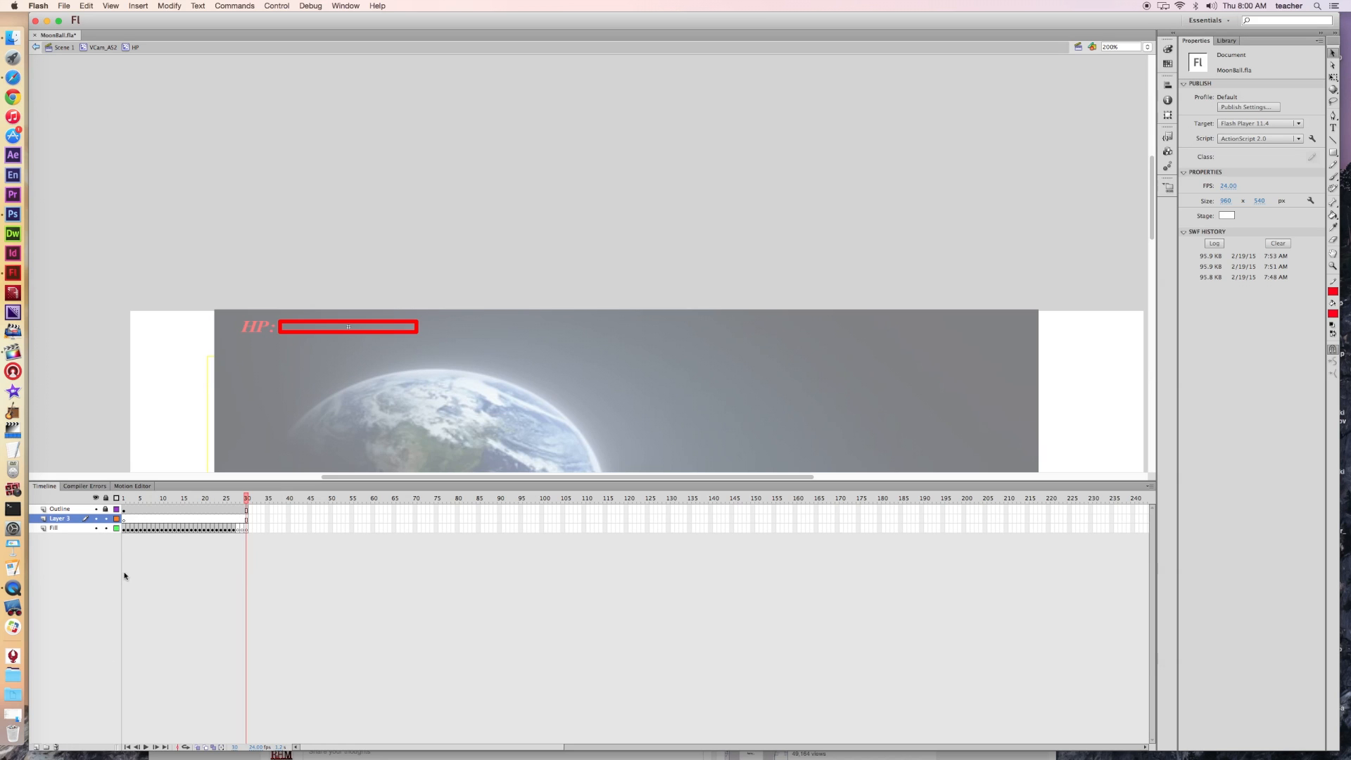
left_click(124, 519)
right_click(125, 521)
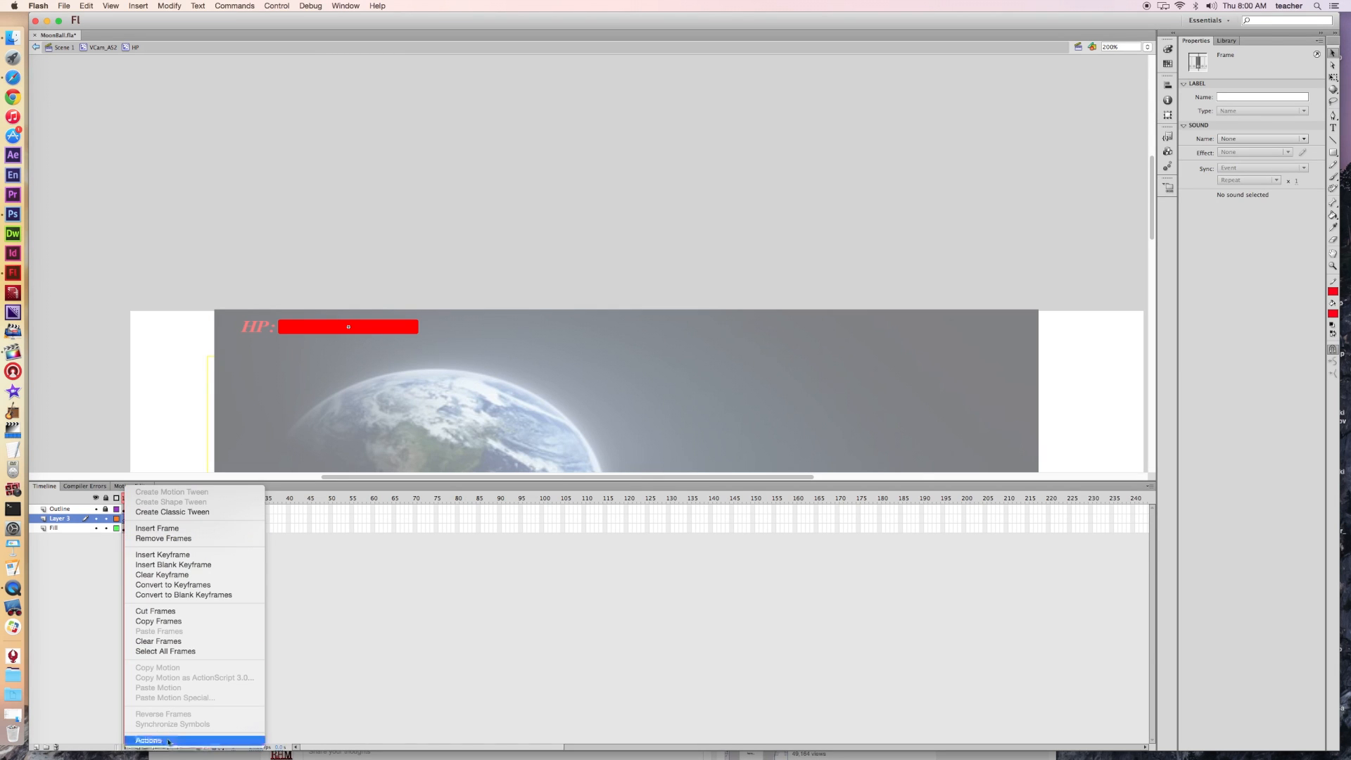
left_click(168, 742)
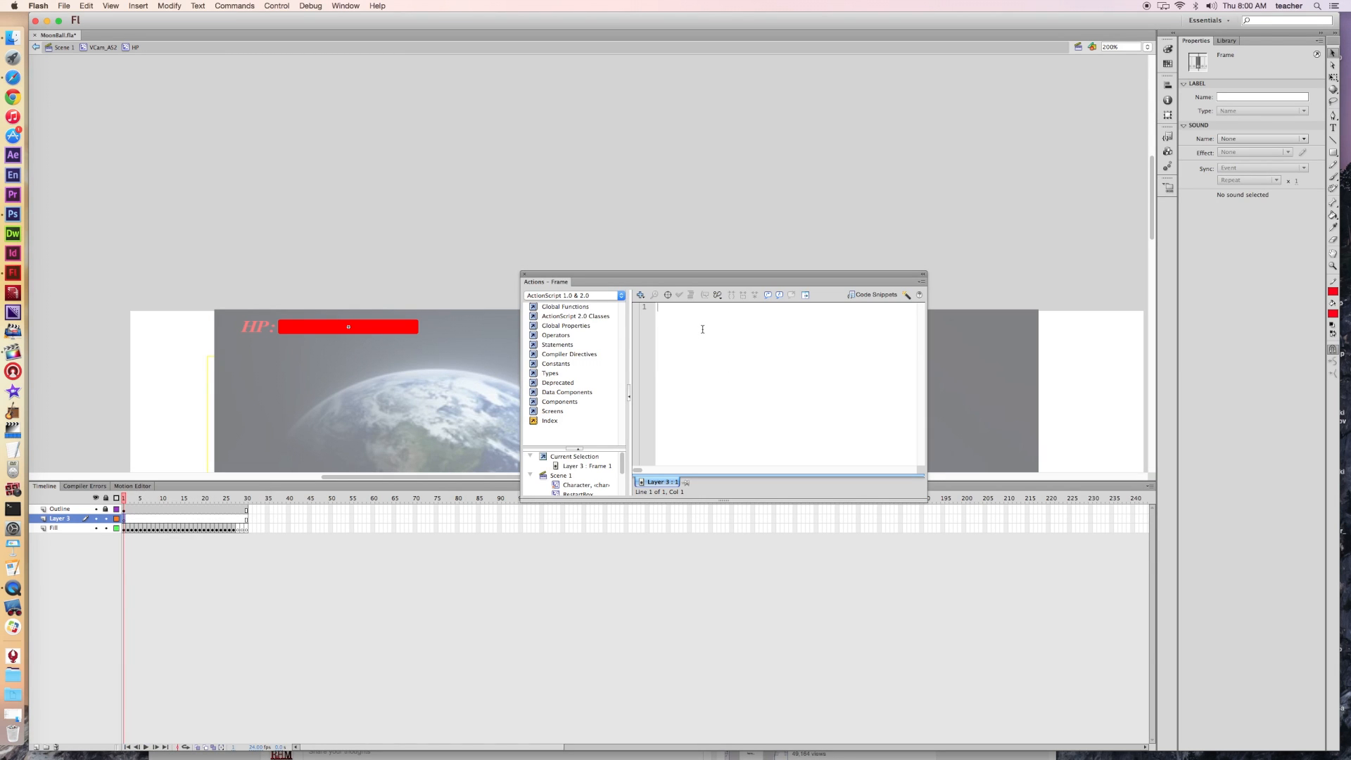
type("stop ();")
left_click(525, 276)
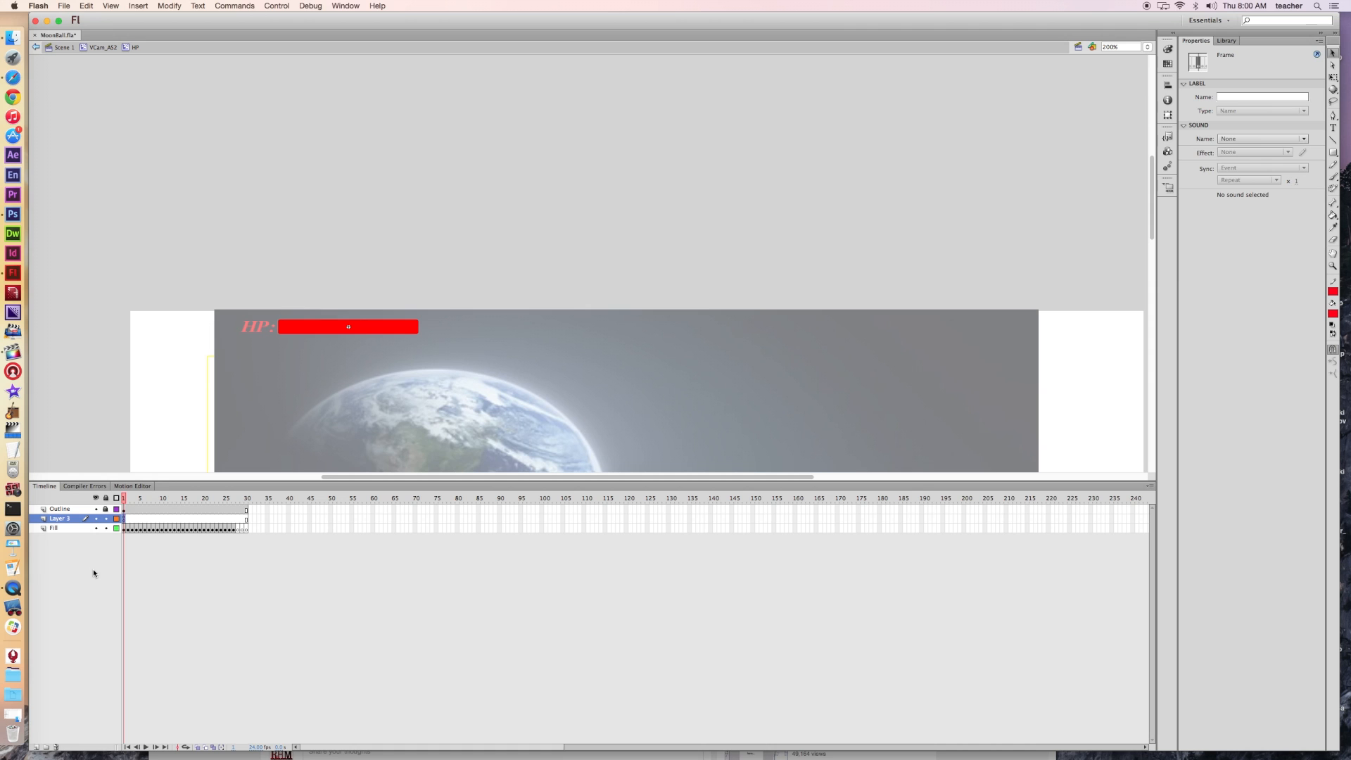
Give the red health bar movie clip inside VCam_AS2 an instance name and return to Scene 1.
left_click_drag(125, 499, 88, 514)
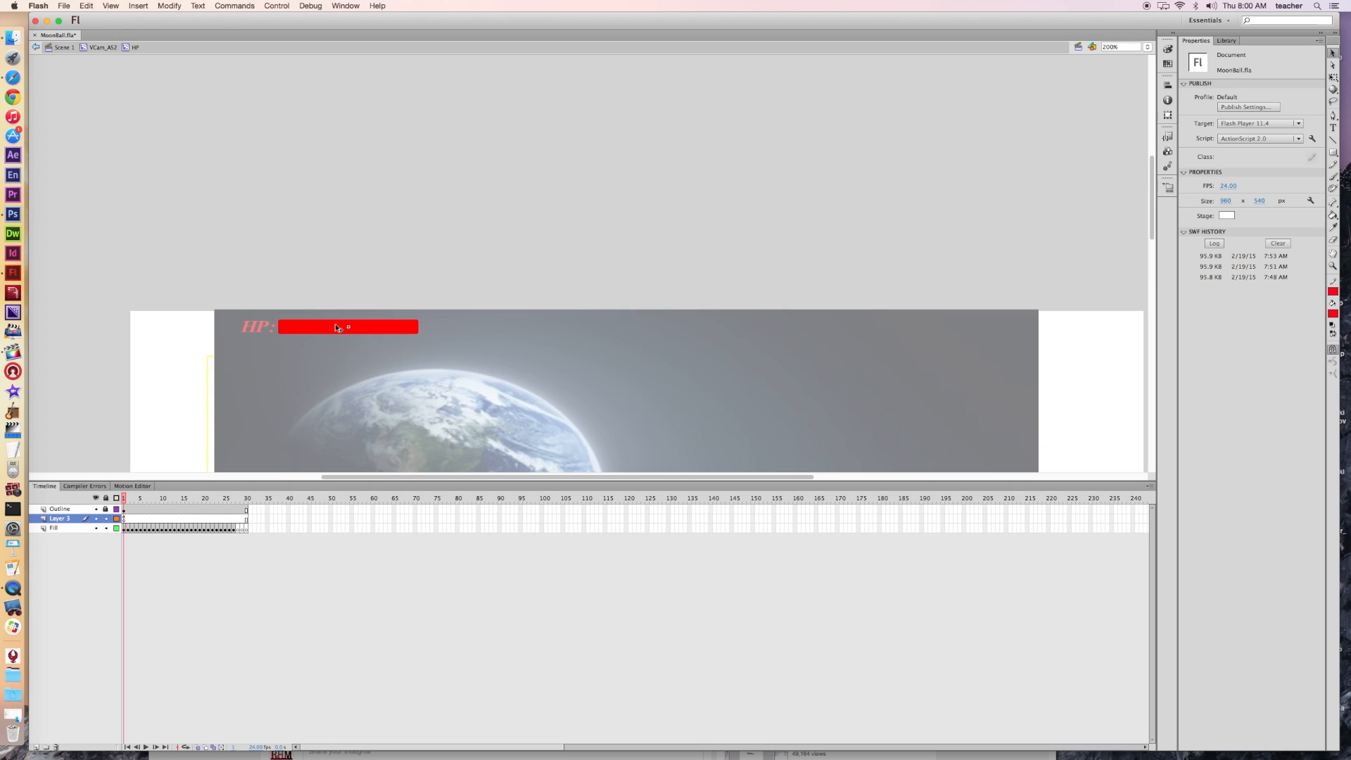
left_click(98, 47)
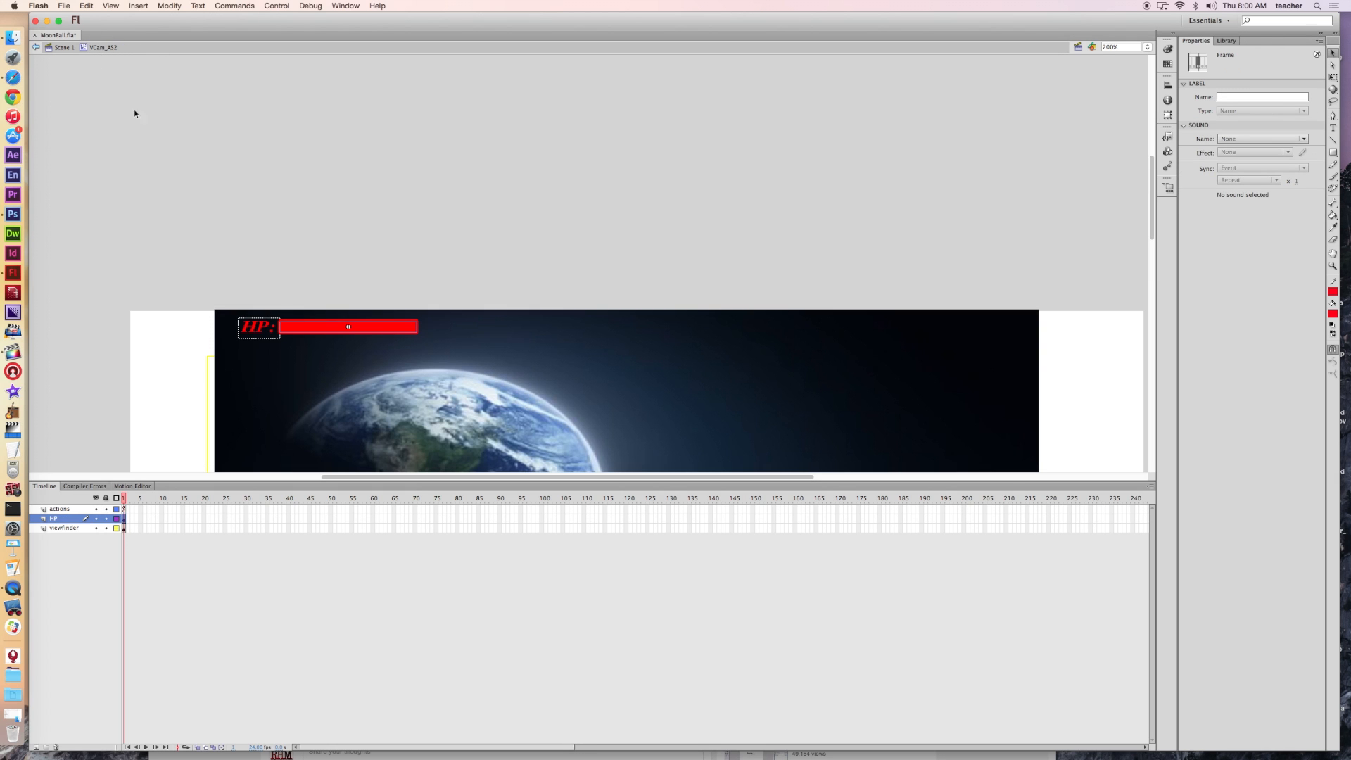
left_click(383, 327)
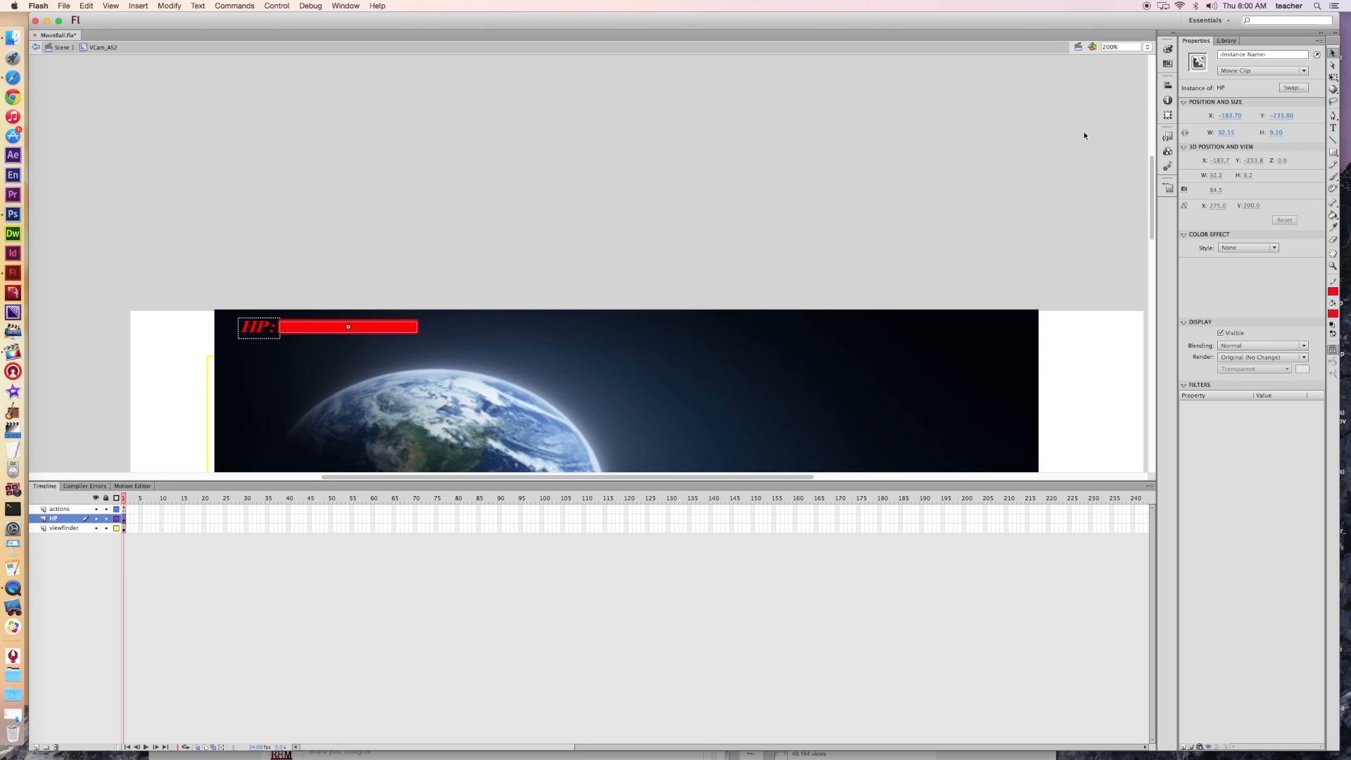
left_click(1230, 54)
left_click(301, 138)
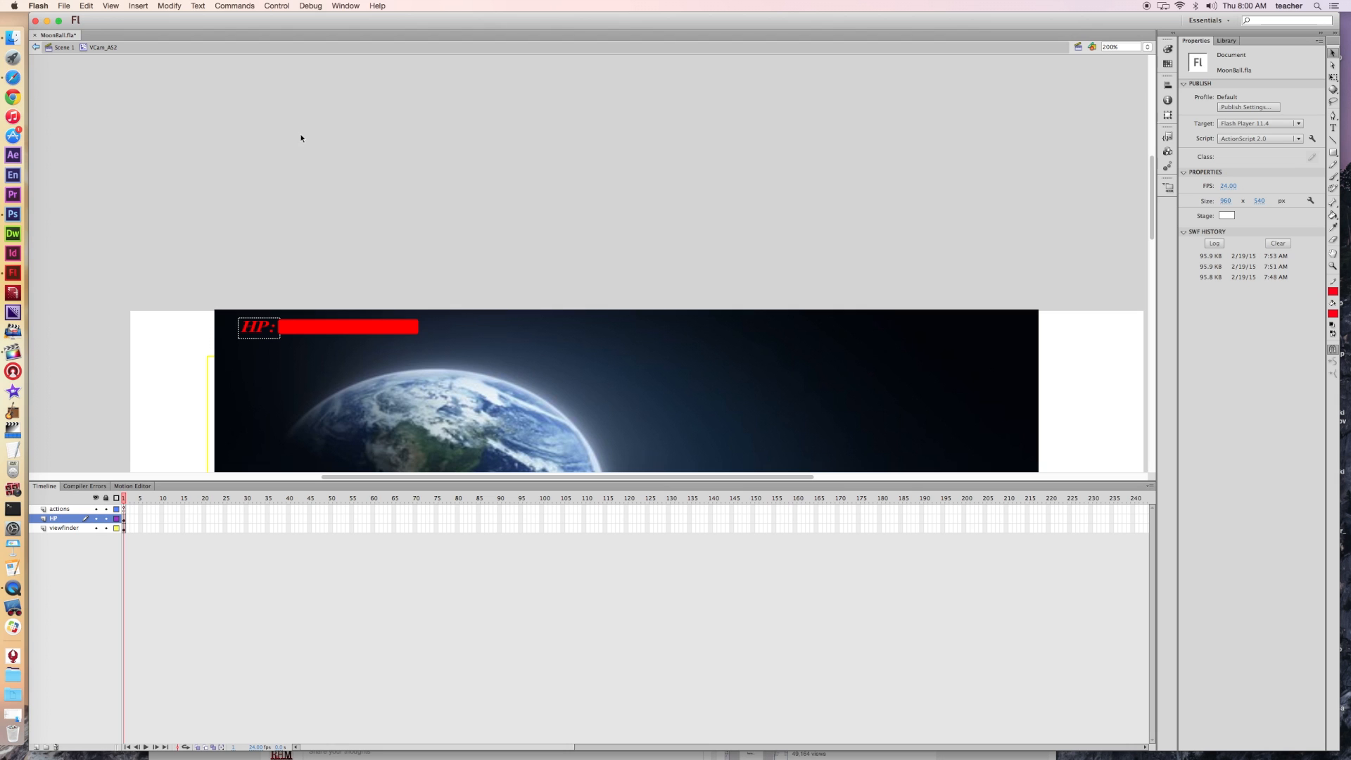
left_click(63, 47)
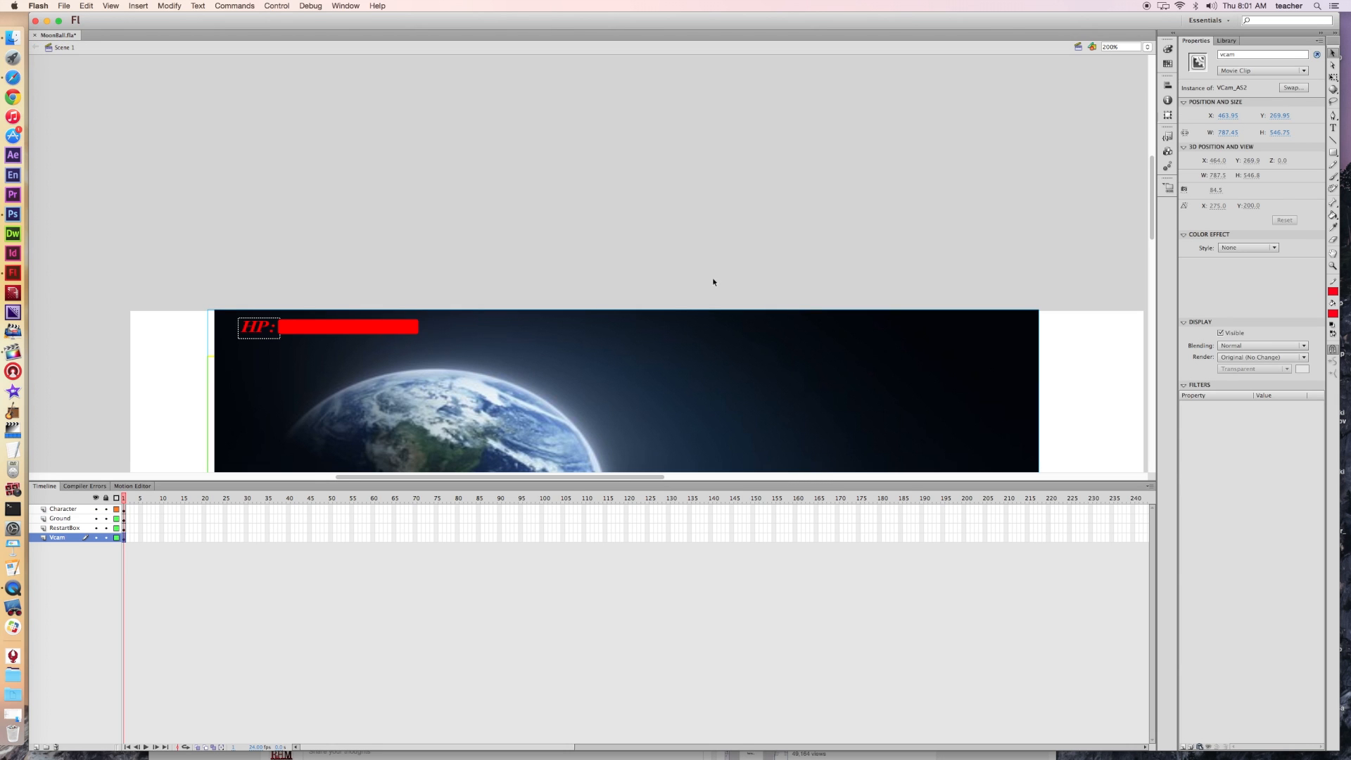
left_click(1148, 47)
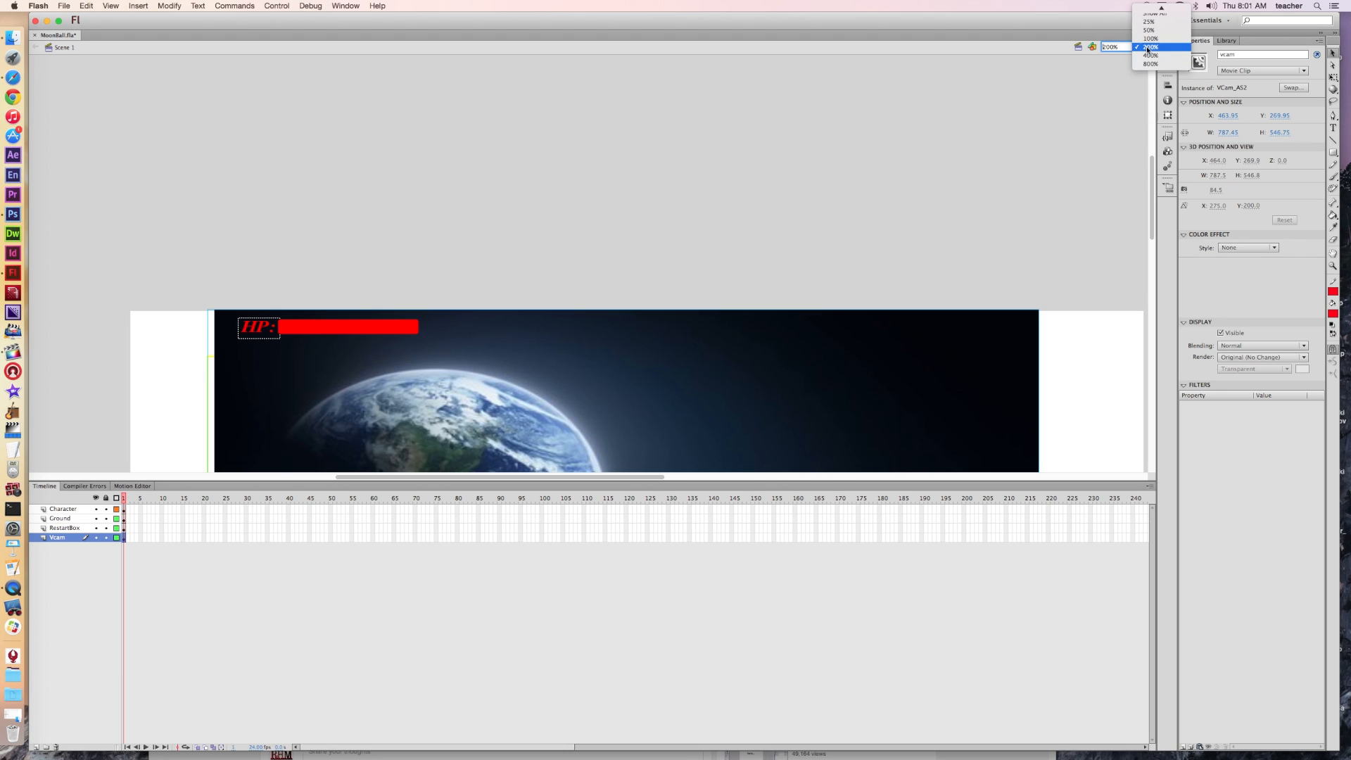
left_click(1152, 41)
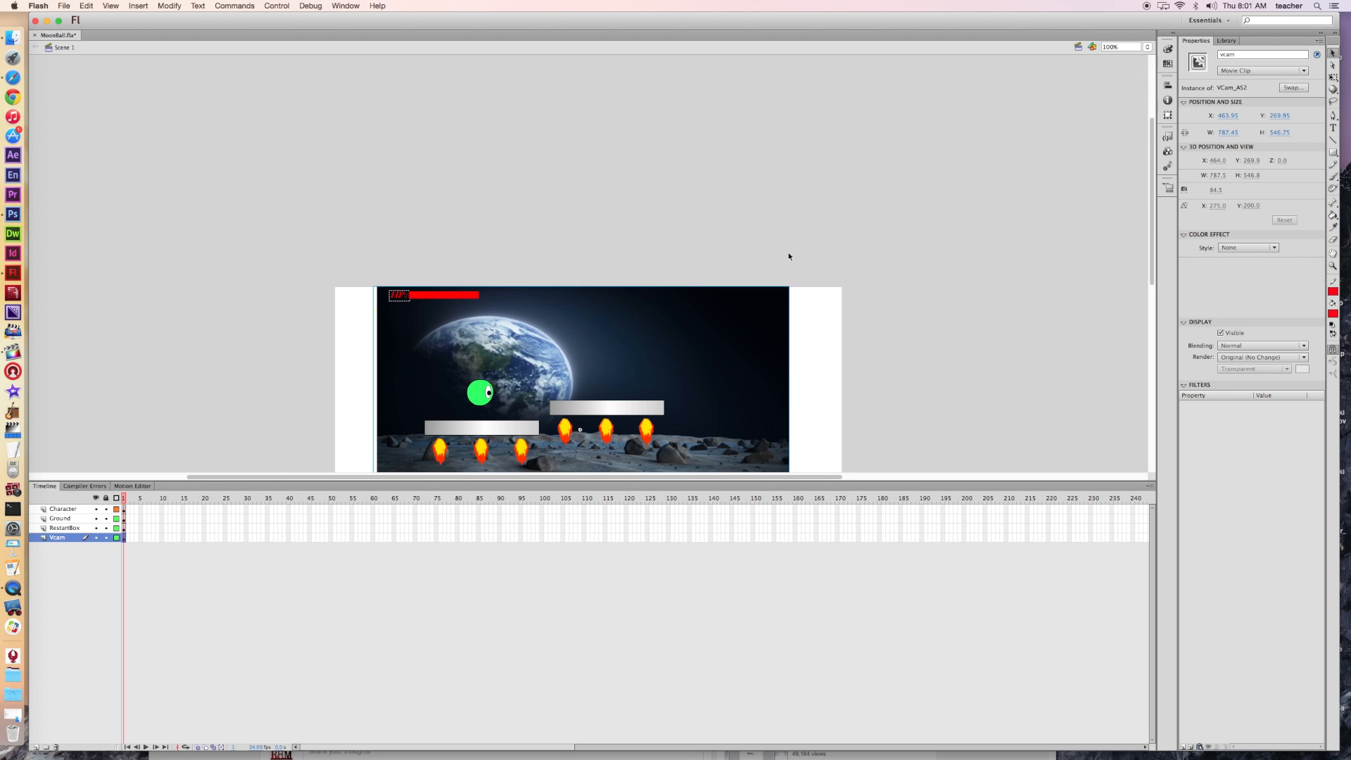
scroll(789, 257, "down", 5)
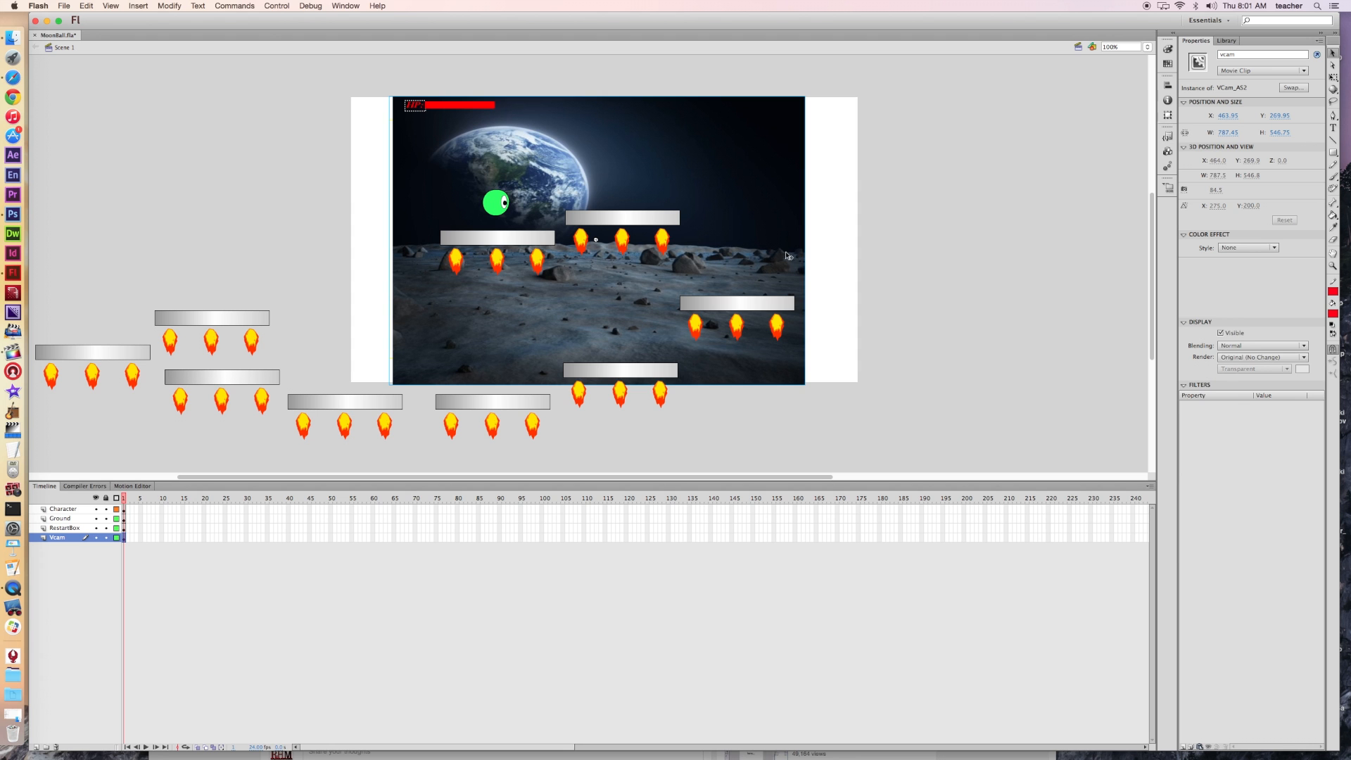
Open MoonBall_Spikes.fla from the Desktop.
mouse_move(254, 31)
left_mouse_down()
mouse_move(265, 85)
mouse_move(261, 33)
left_mouse_up()
left_click(64, 5)
left_click(81, 31)
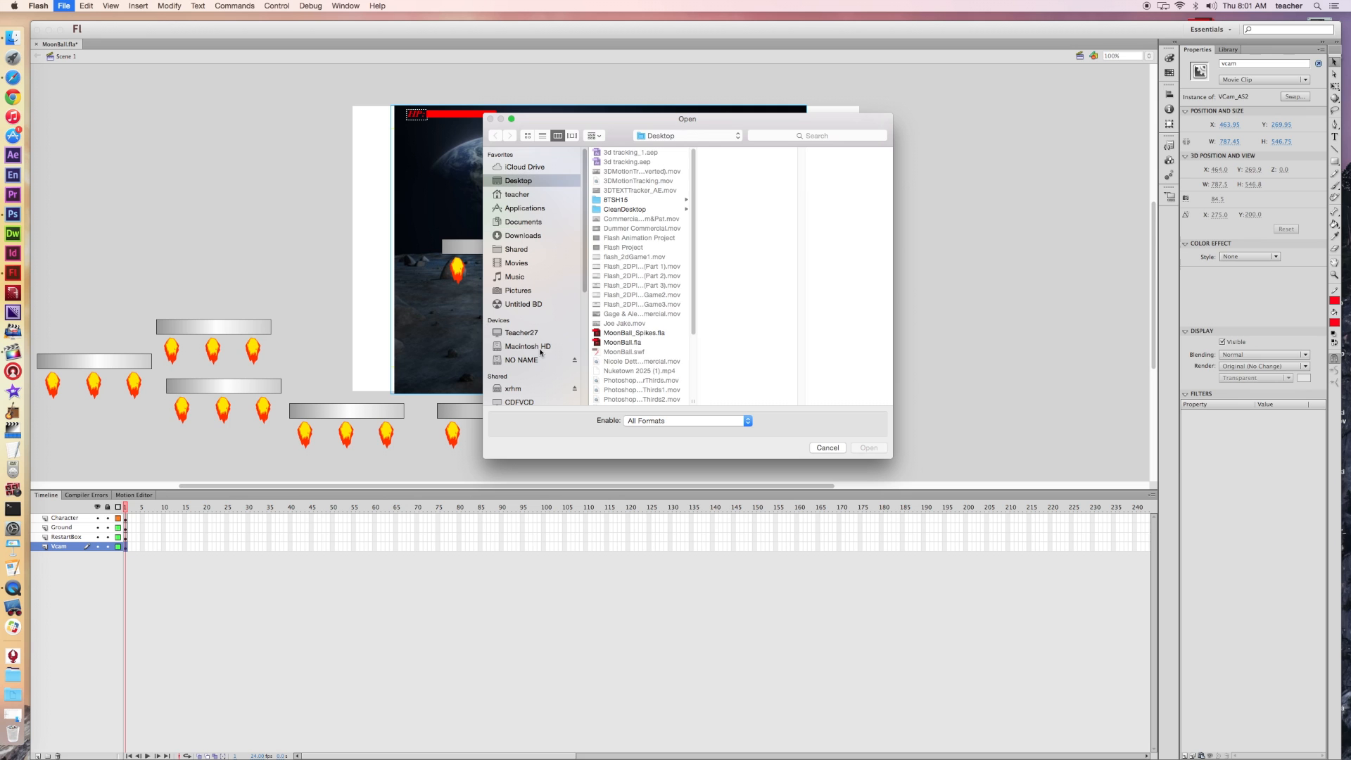
left_click(636, 333)
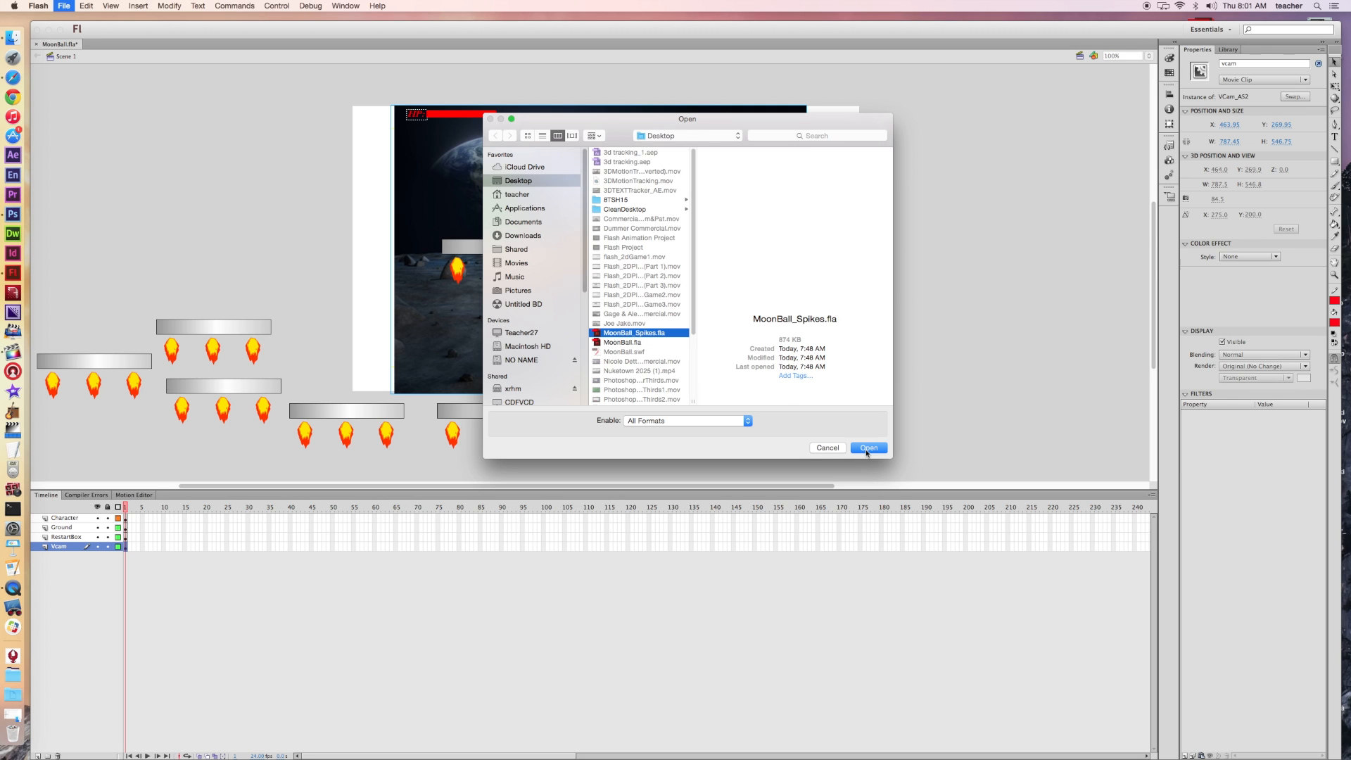
left_click(869, 449)
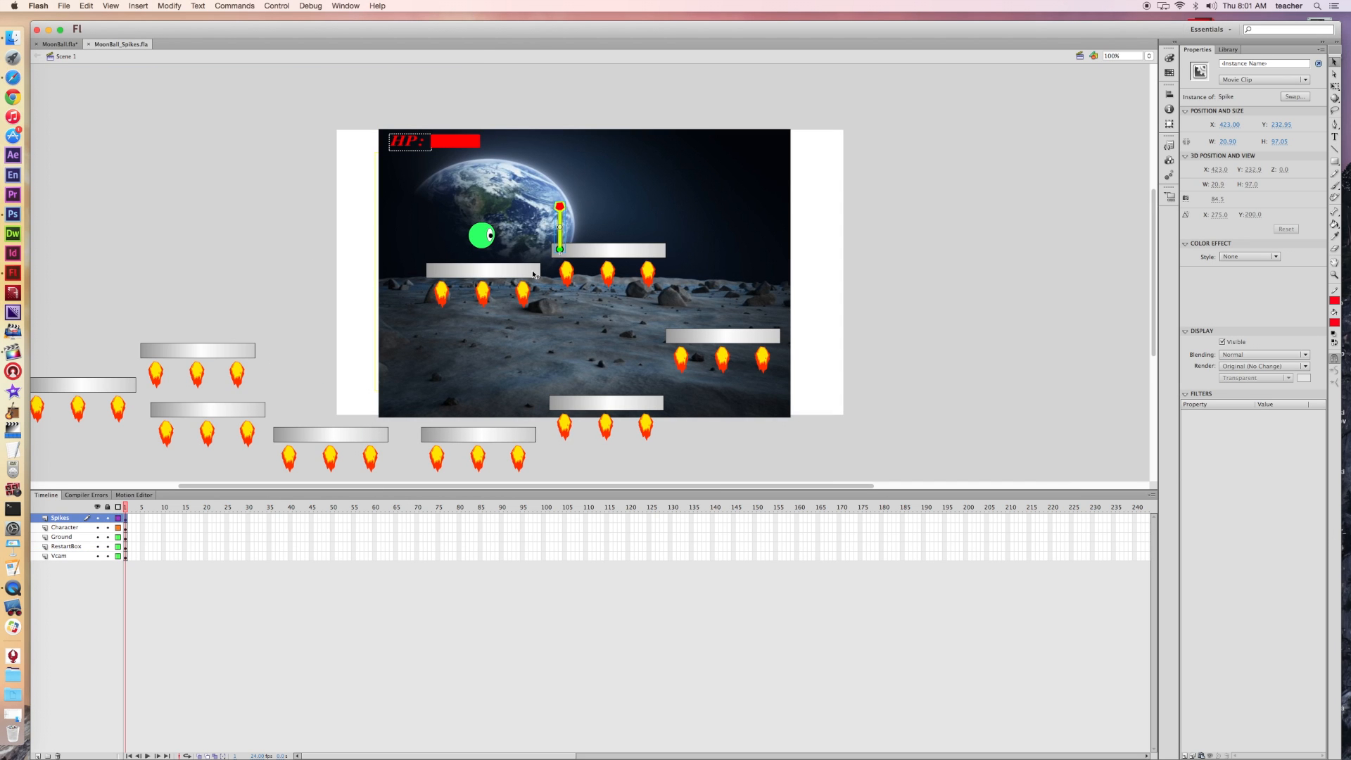
Test the MoonBall_Spikes movie, steering the ball into the rotating spike to check the health bar, and close the preview.
key("super+Return")
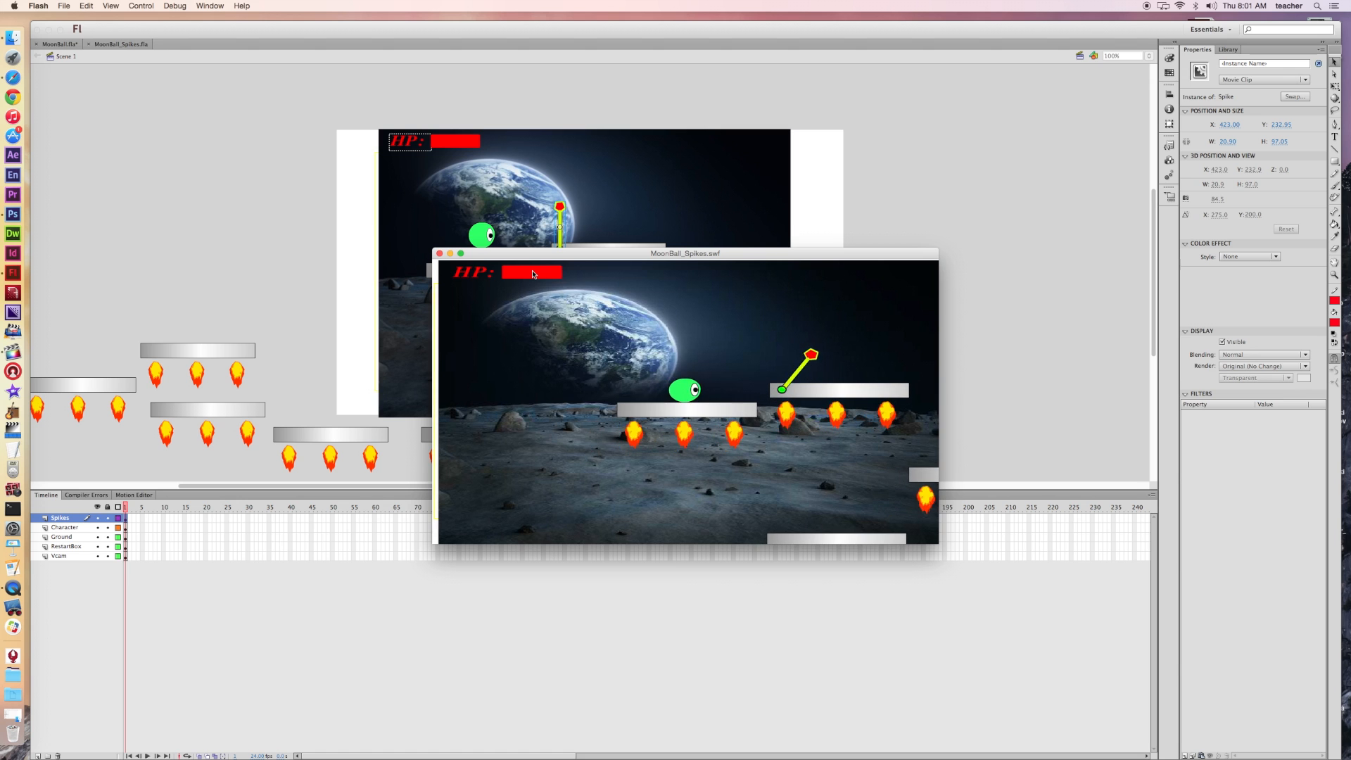
key("Right")
key("Left")
key("Up")
key("Right")
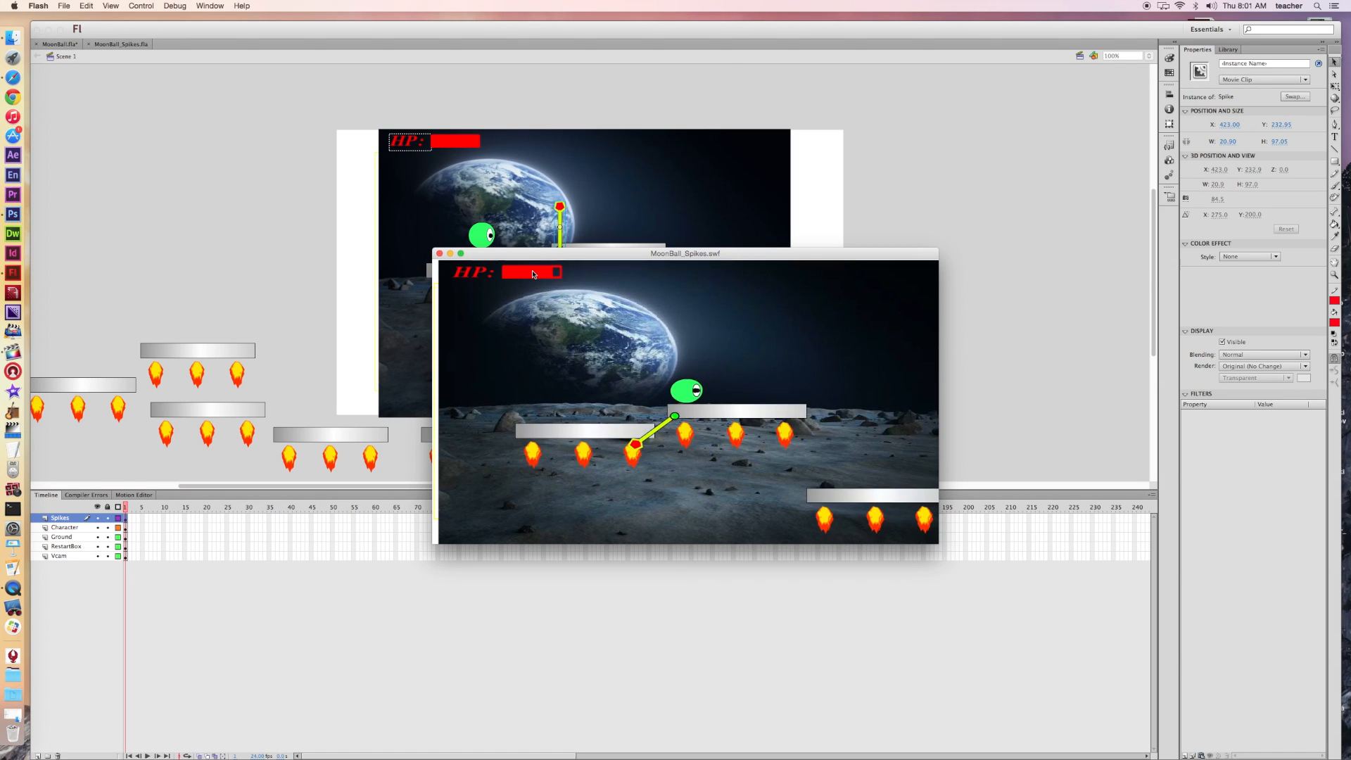
key("Right")
key("Left")
key("Right")
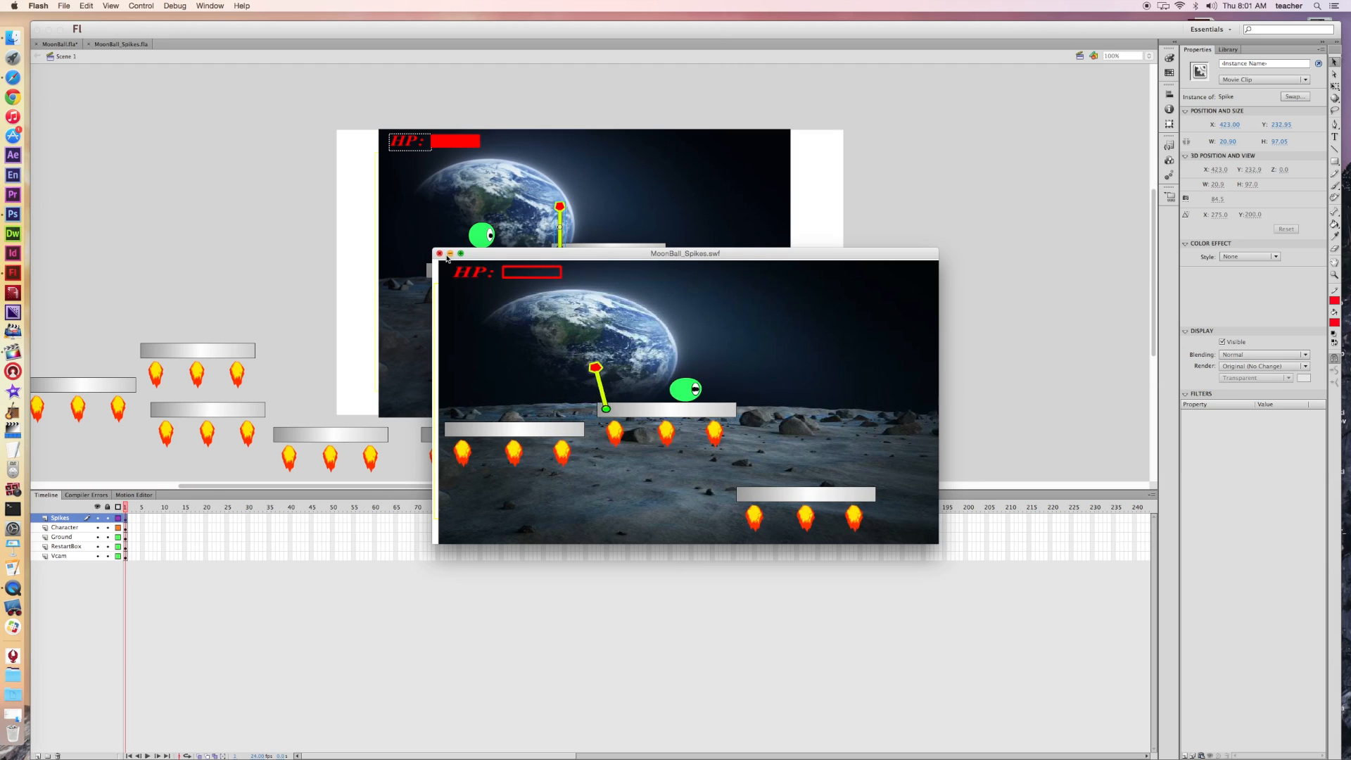
left_click(441, 254)
Move the spike off the platform to the blank stage beside the background, about X 31, Y 280, and copy it for MoonBall.fla.
left_click_drag(564, 241, 352, 271)
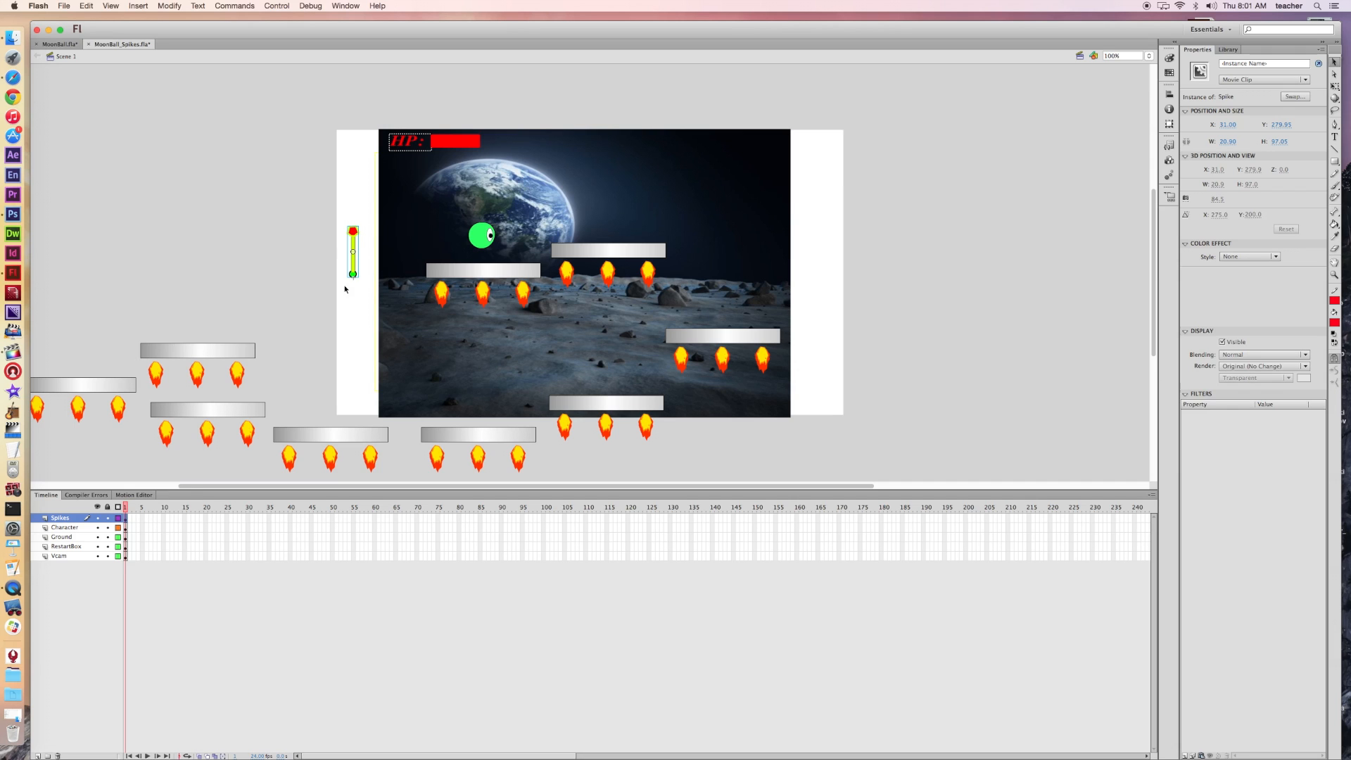
left_click(126, 519)
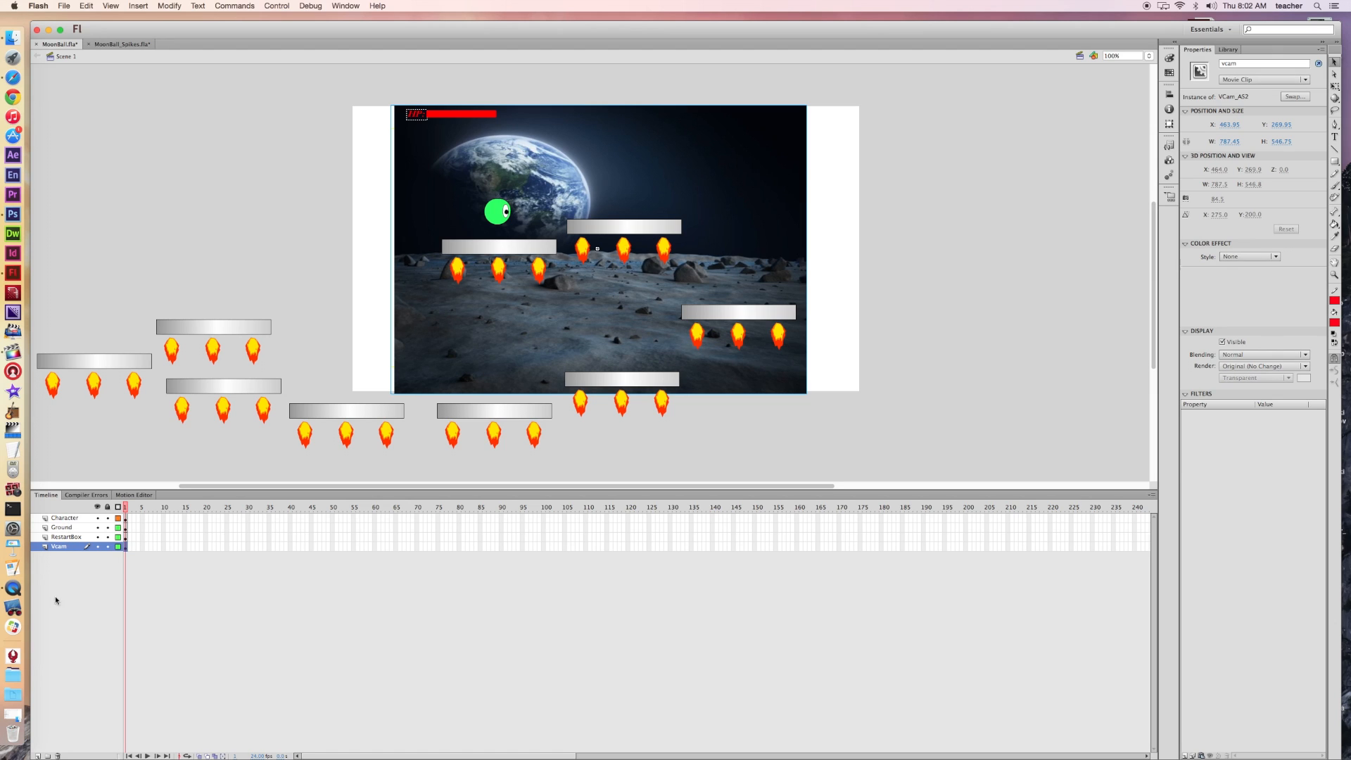
Add a layer named Spikes in MoonBall.fla and move it above the Character layer.
left_click(38, 756)
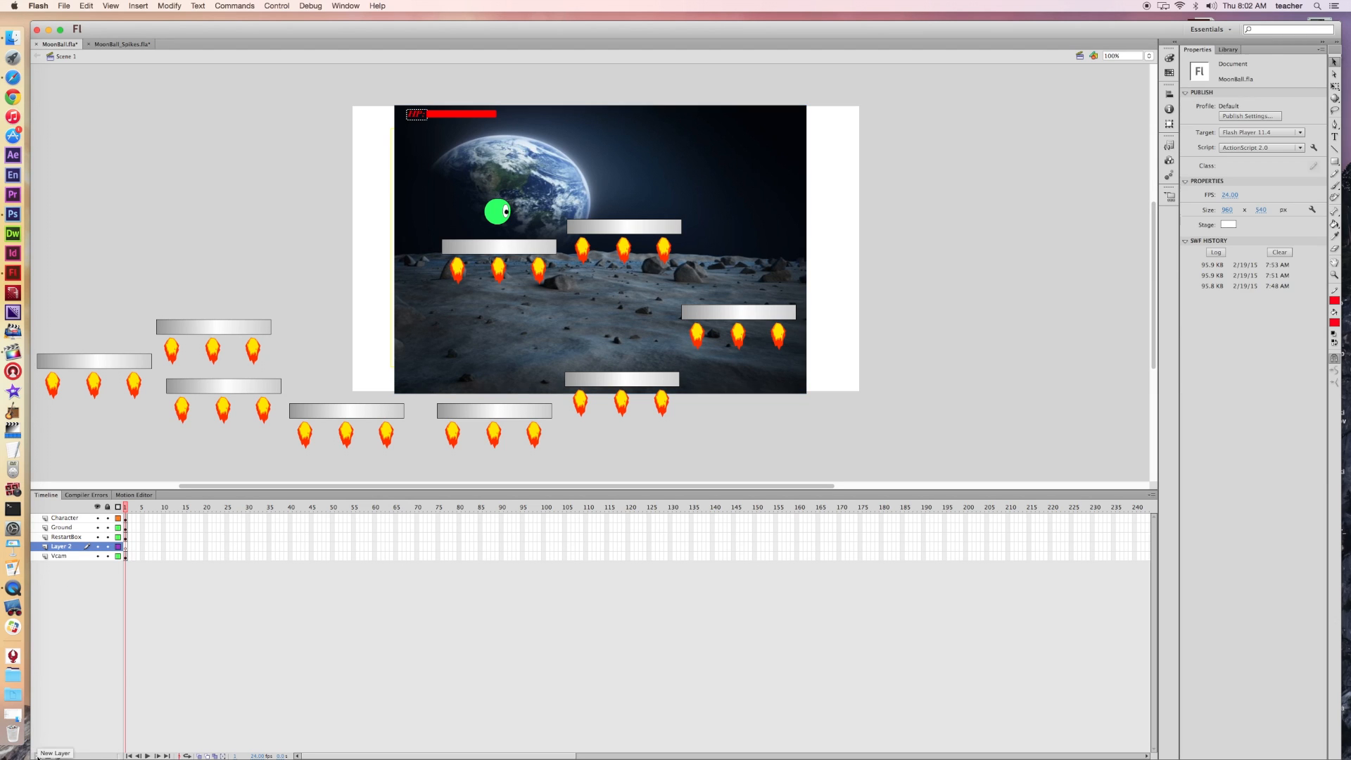
double_click(63, 547)
type("S")
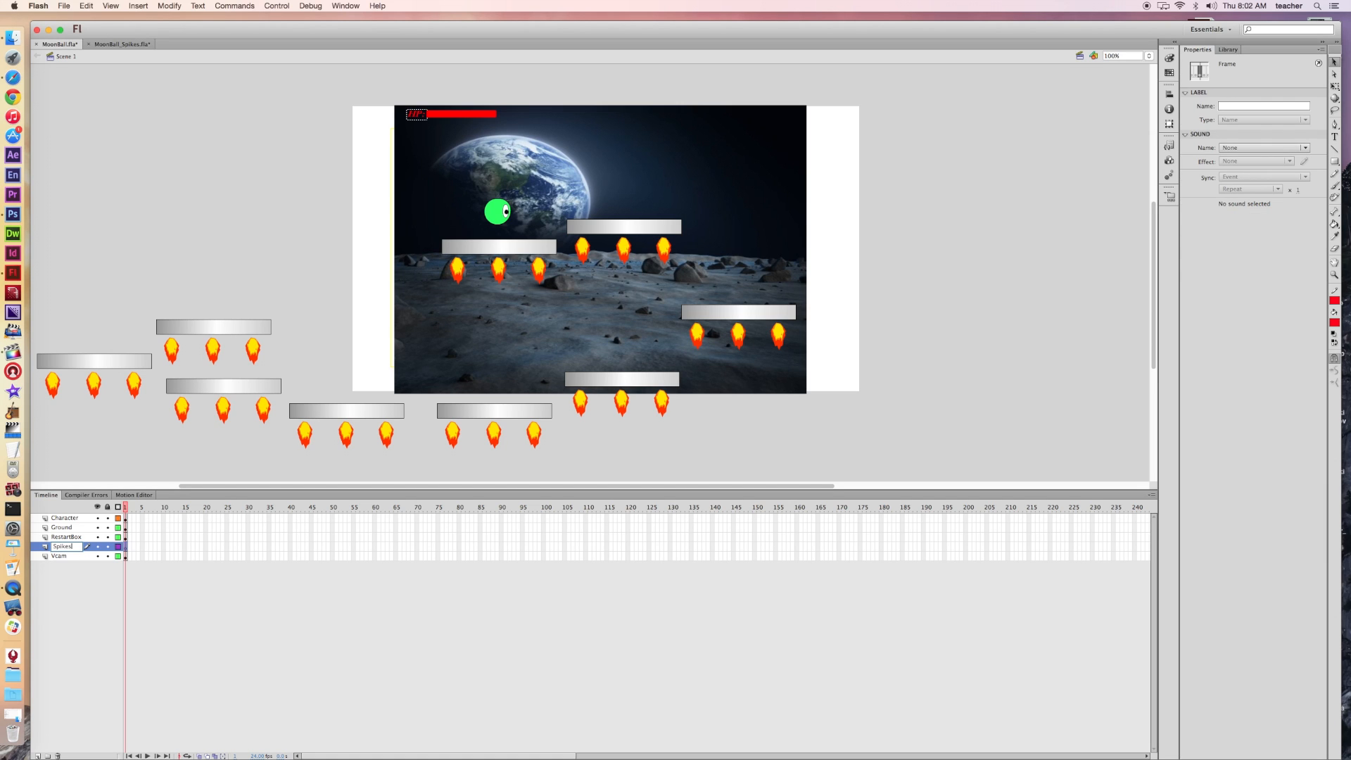
type("pikes")
key("Return")
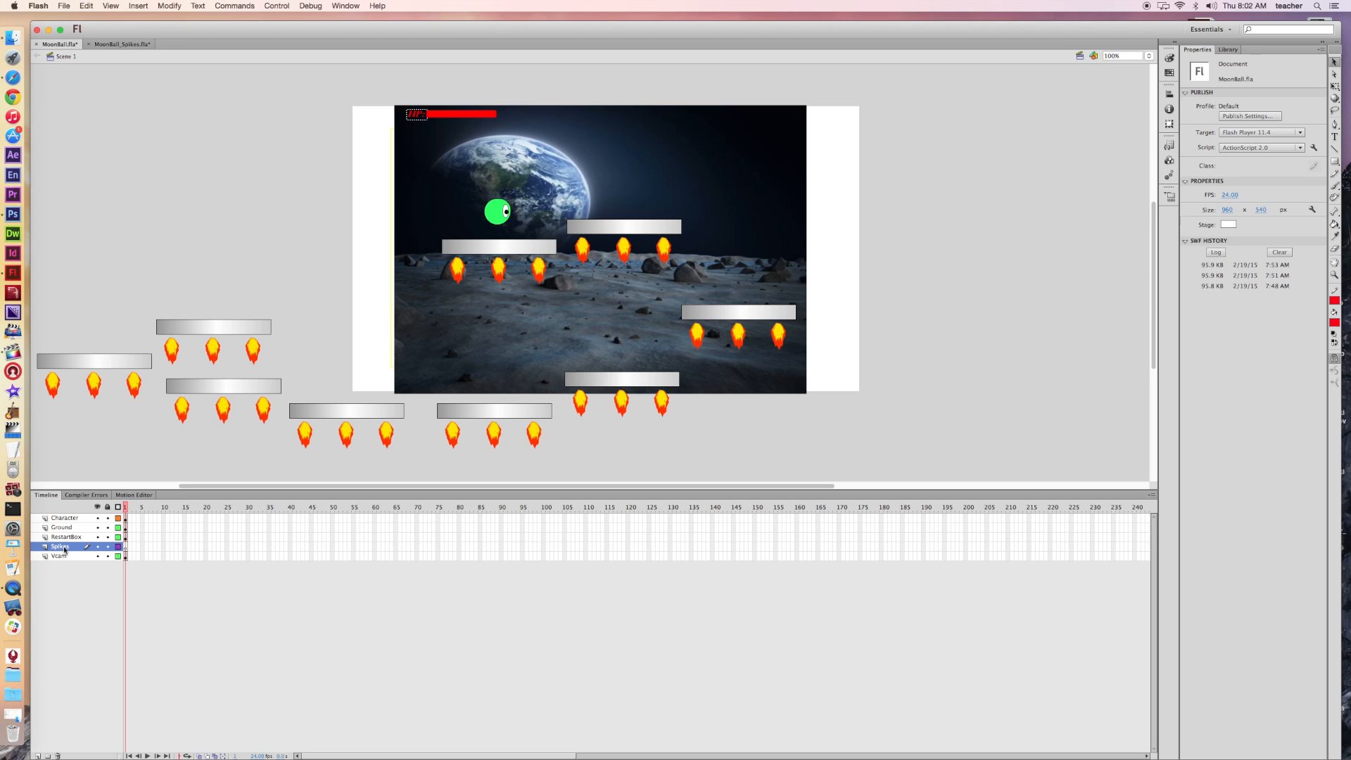
left_click_drag(64, 549, 67, 516)
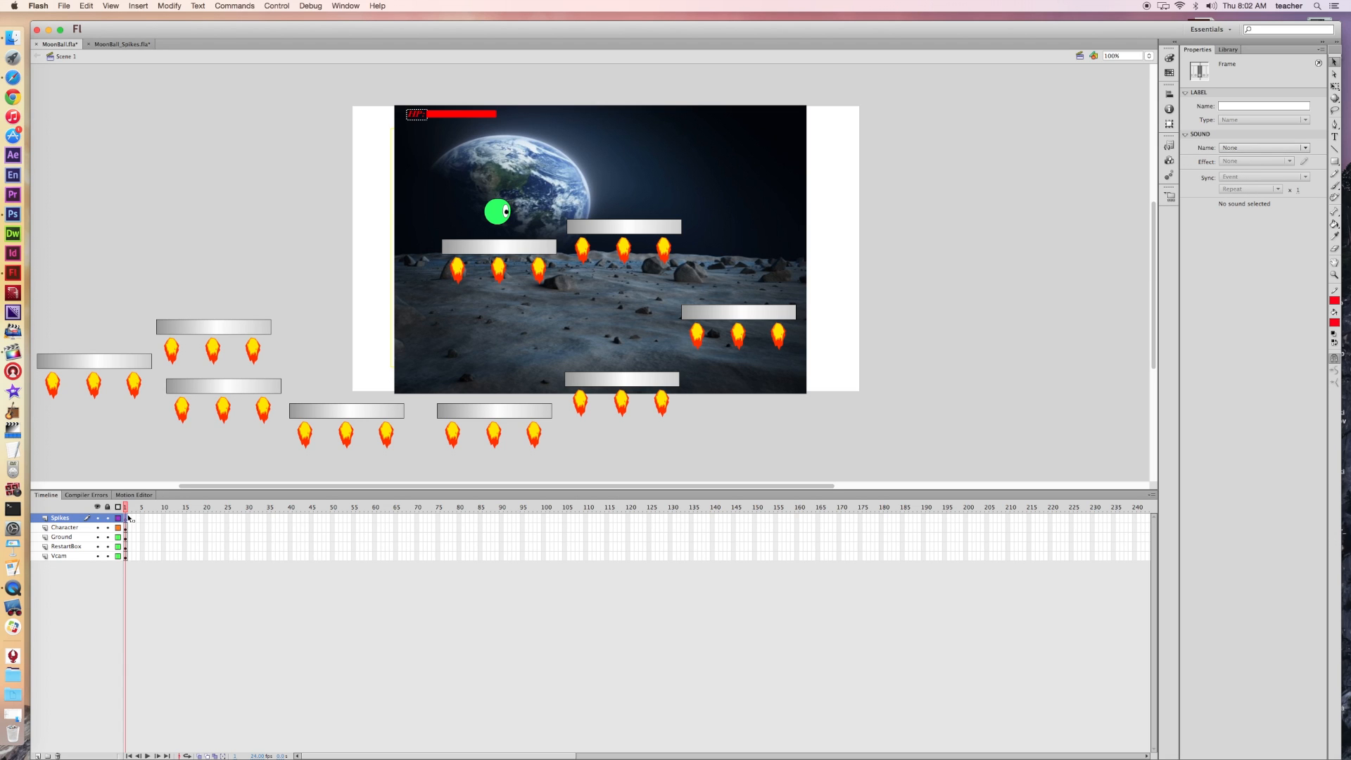
Paste the spike onto the Spikes layer and place it beside the background at about X 28, Y 326.
key("super+v")
left_click(467, 275)
left_click_drag(467, 274, 369, 265)
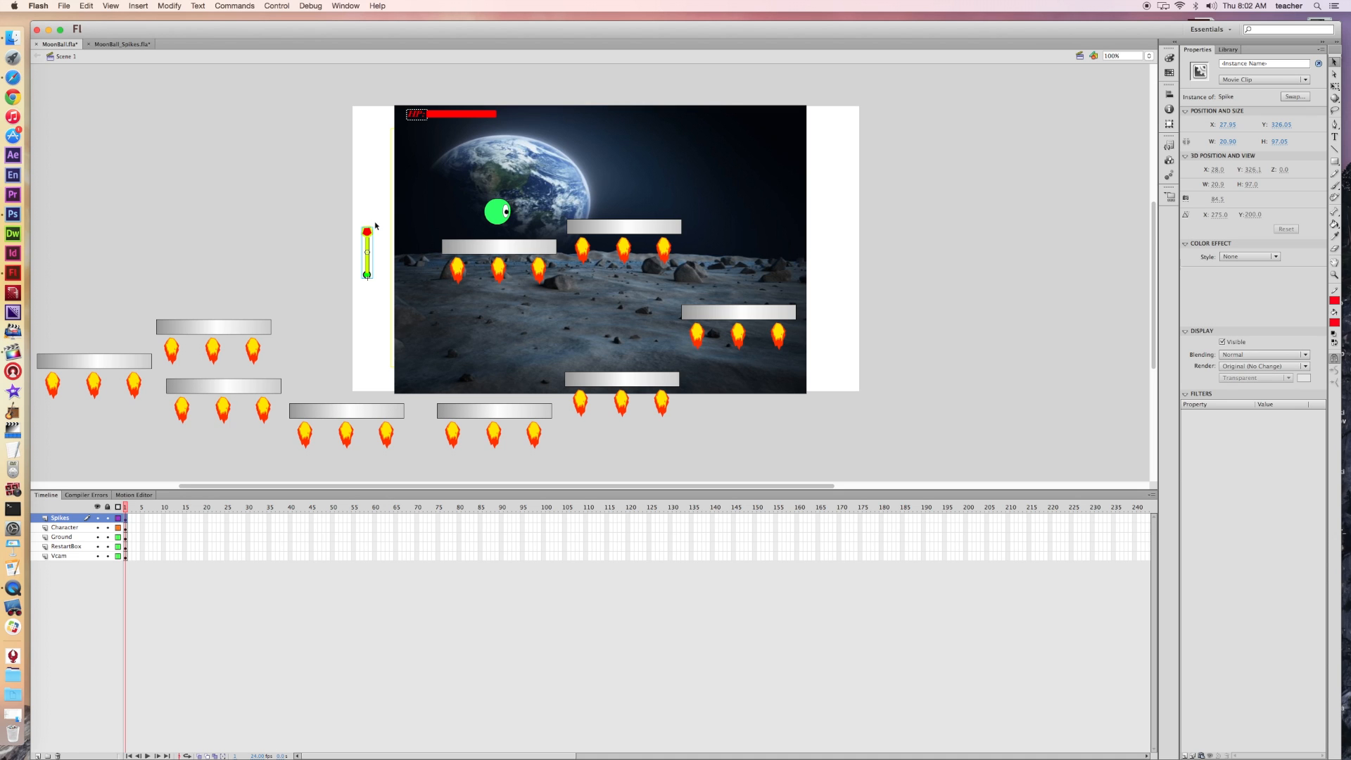
left_click(378, 240)
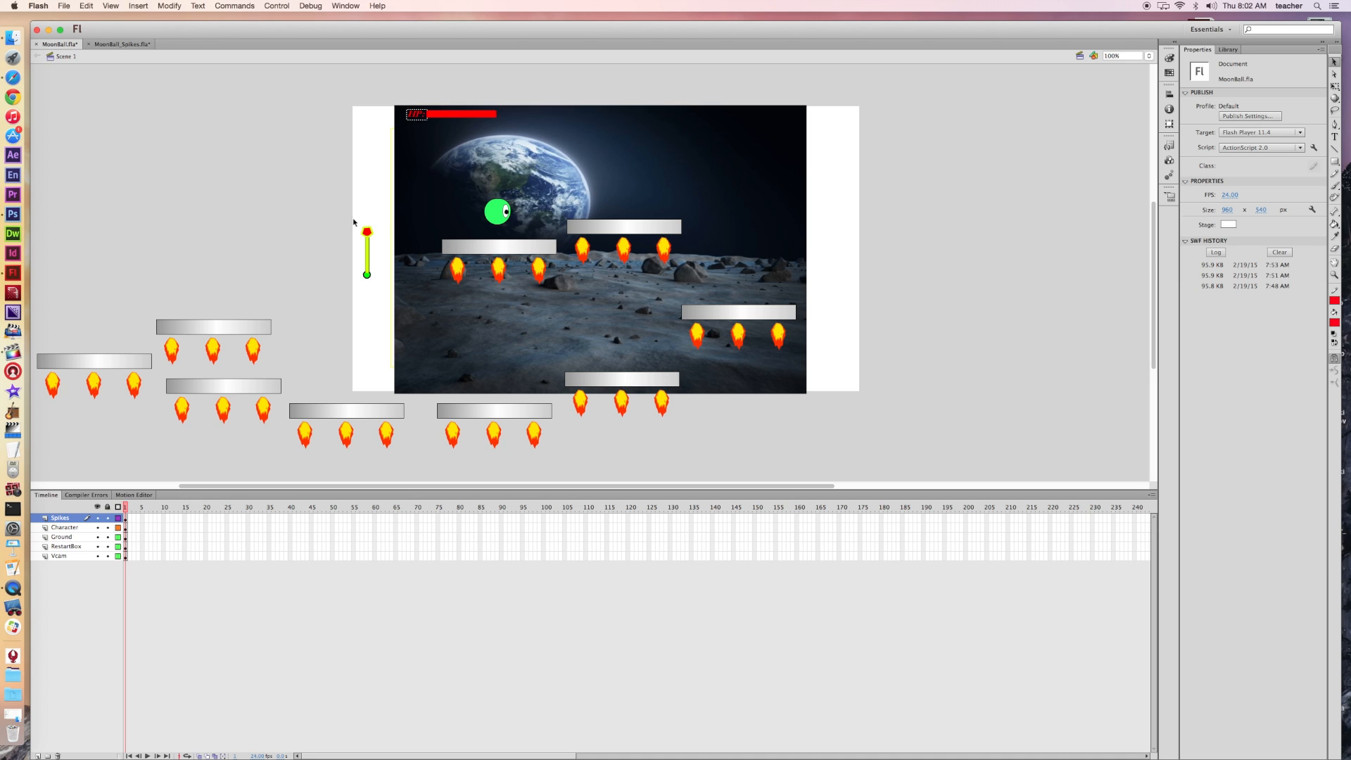
Break the pasted spike instance apart into a plain shape.
left_click(368, 276)
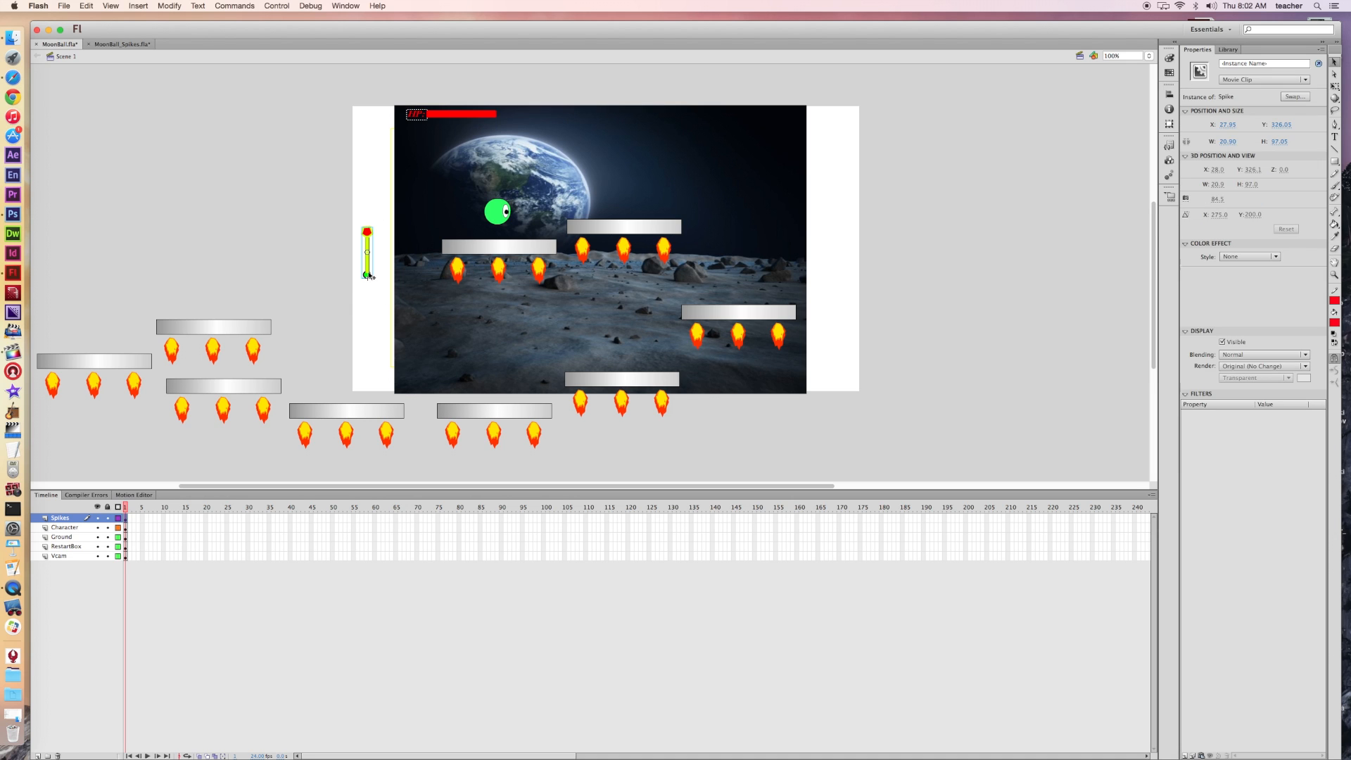
right_click(369, 275)
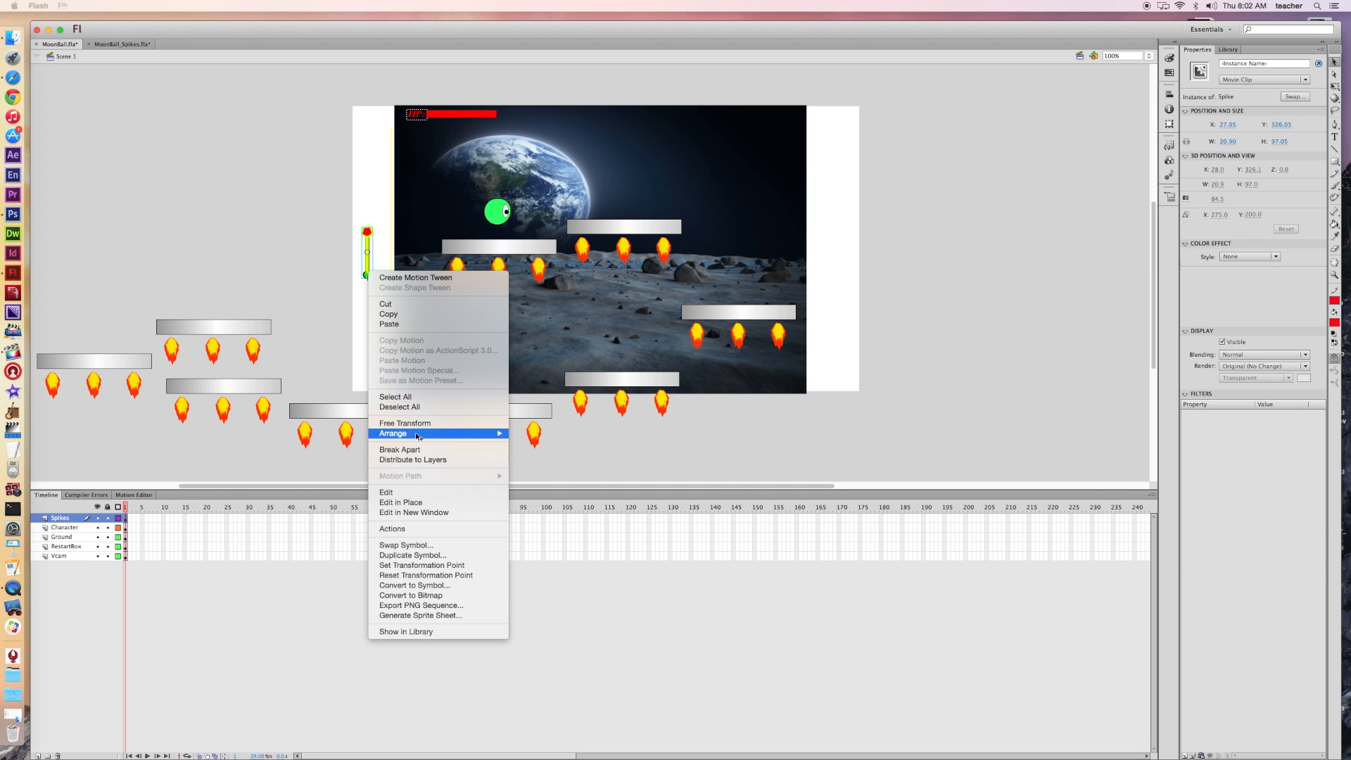
left_click(420, 451)
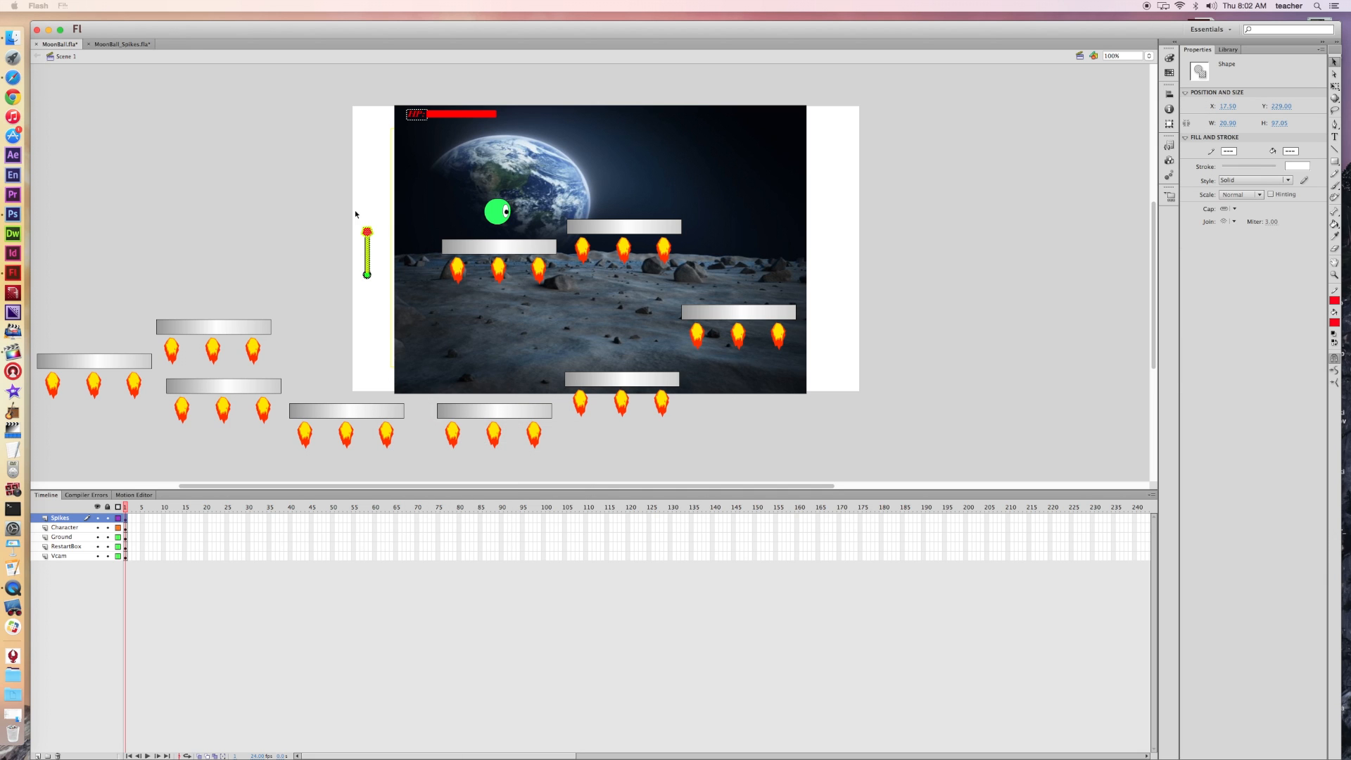
Convert the spike shape to a movie clip symbol named Spike1 with its registration point at the bottom centre.
right_click(366, 250)
left_click(422, 470)
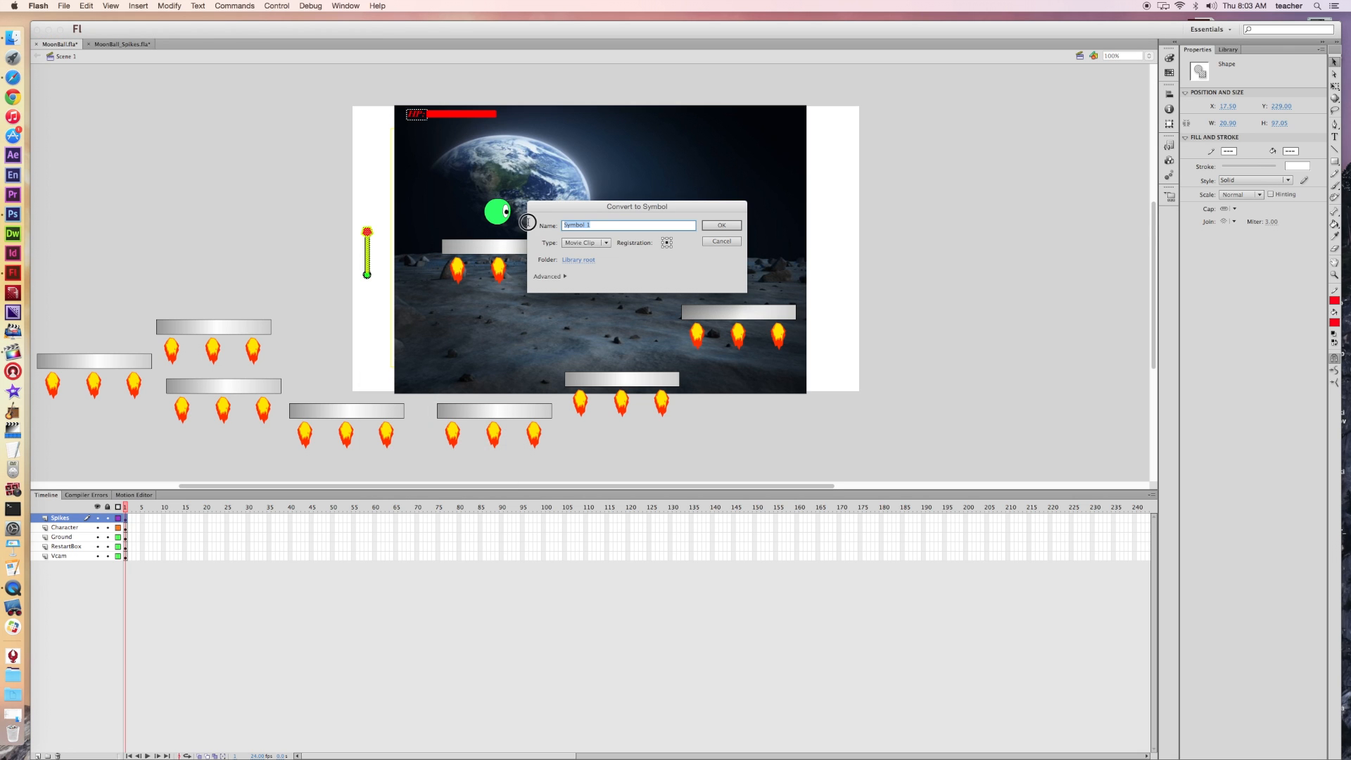
type("Spl")
left_click(667, 247)
left_click(667, 240)
left_click(668, 247)
left_click(720, 225)
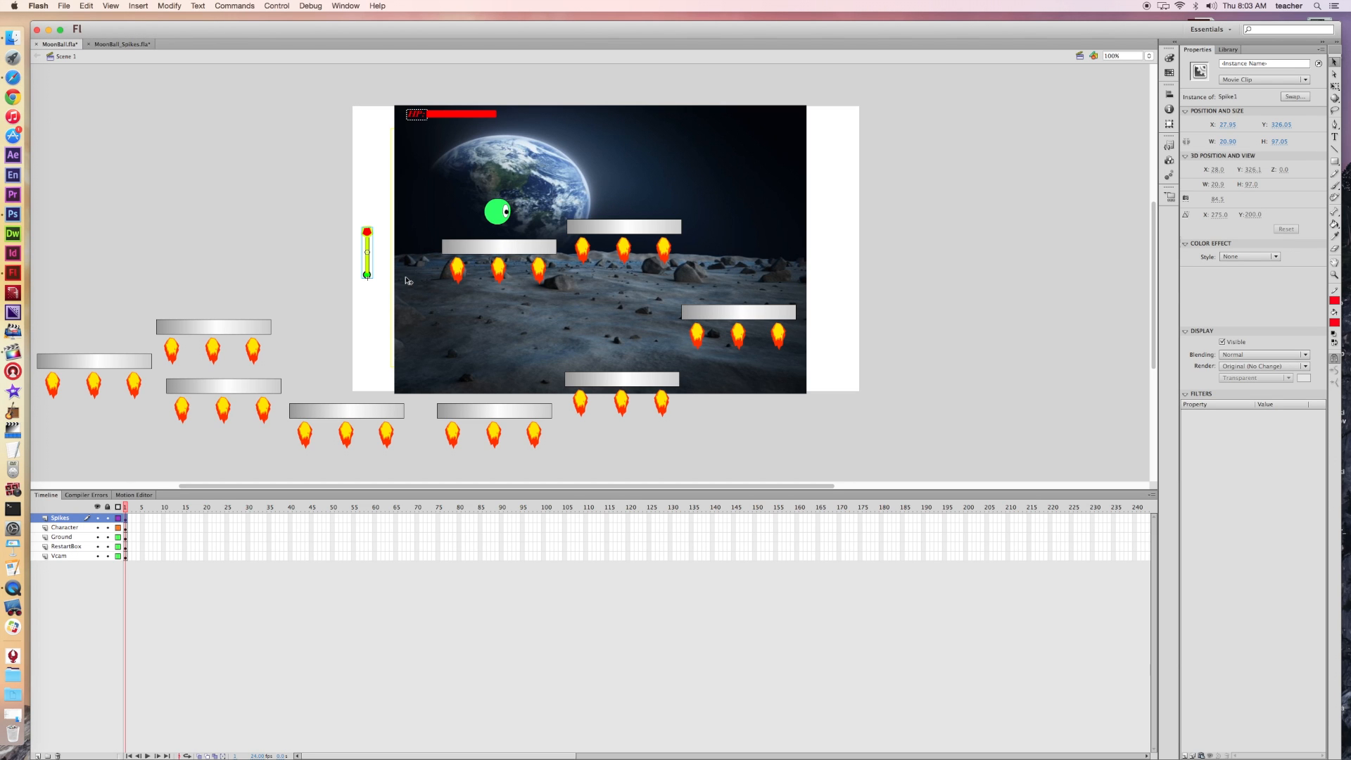
Open the actions for Spike1 and copy the spike code from the "How to make a platform game in flash 8 part 4" YouTube description in Safari.
right_click(370, 265)
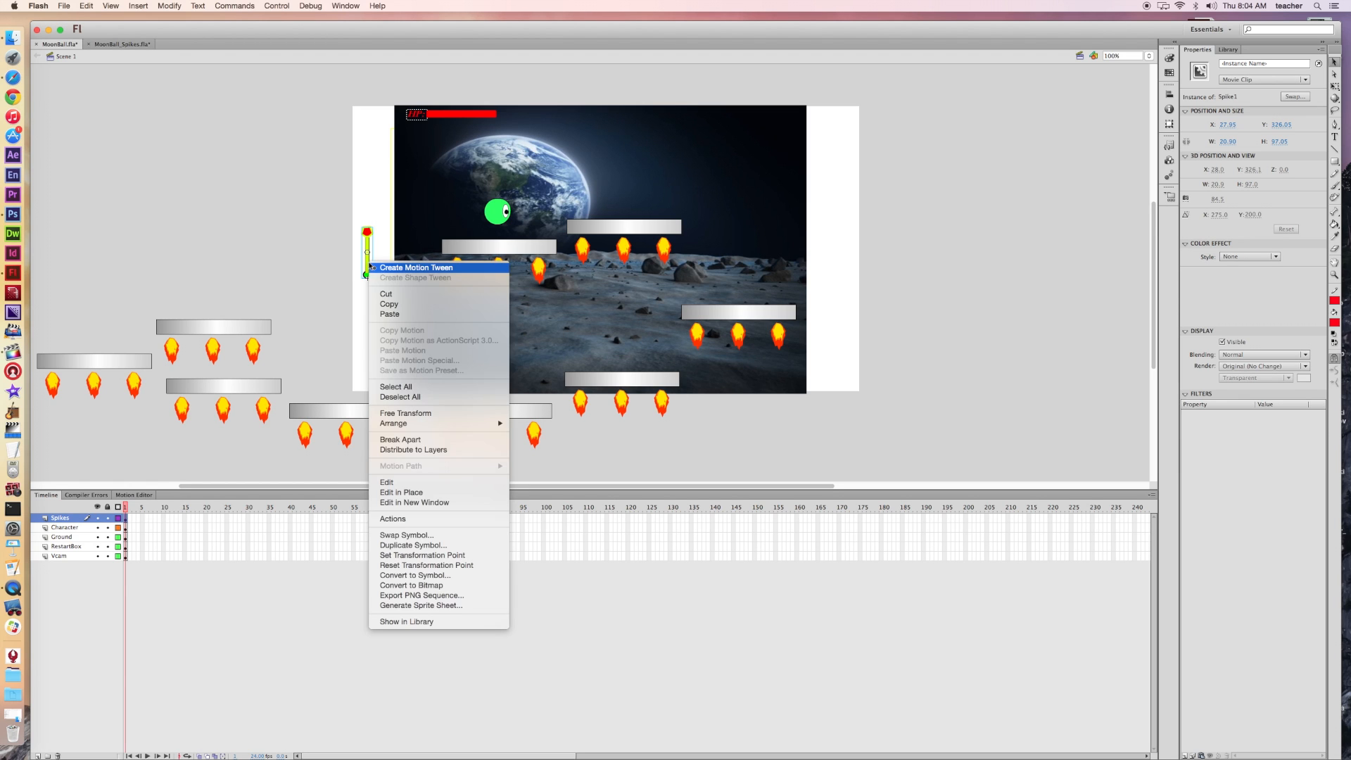
left_click(421, 521)
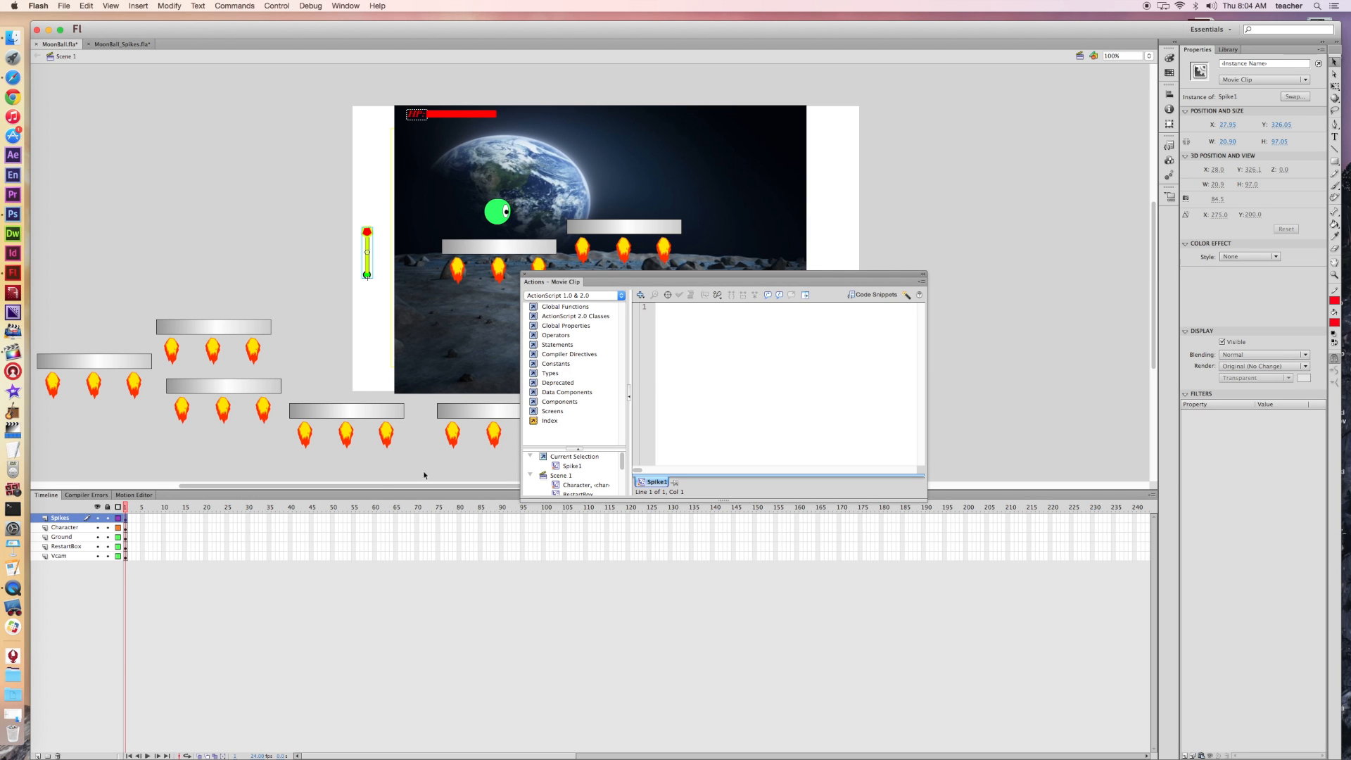
left_click(13, 79)
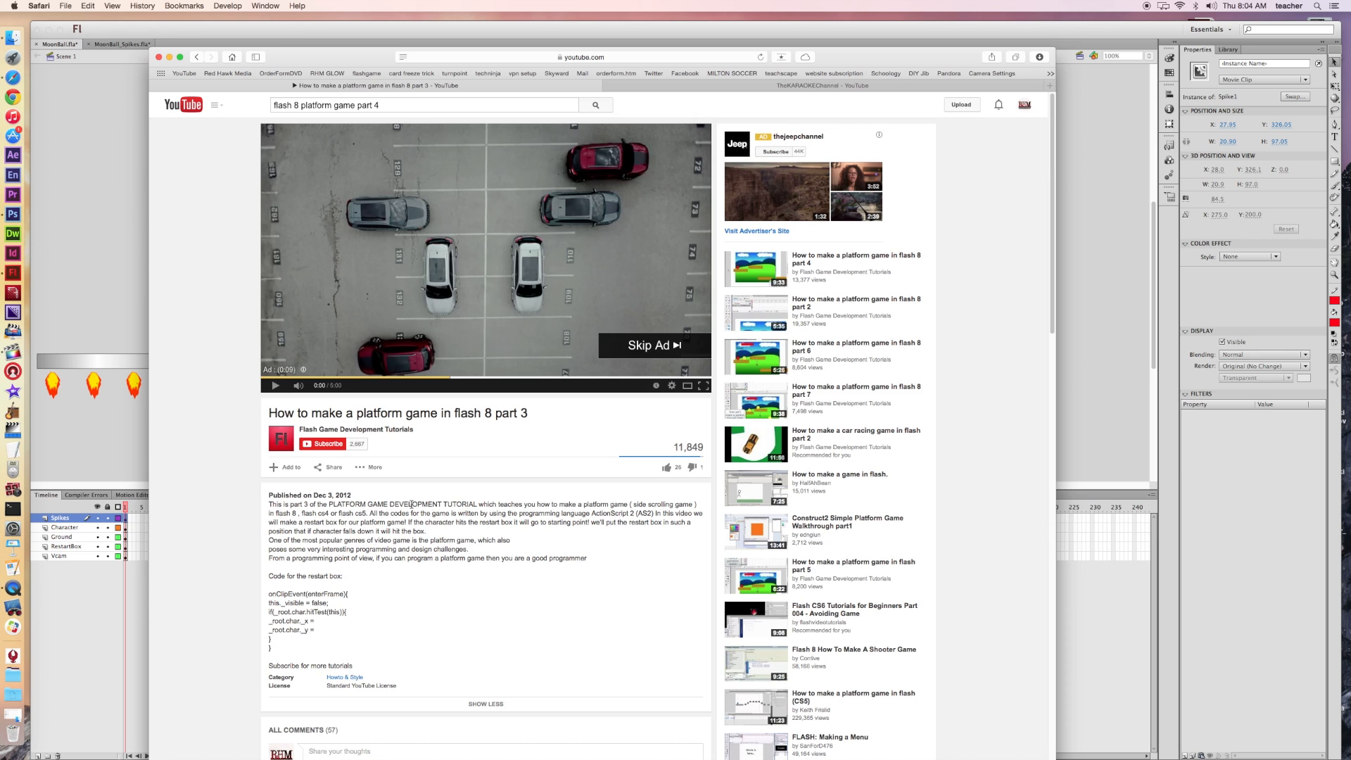
scroll(412, 504, "down", 3)
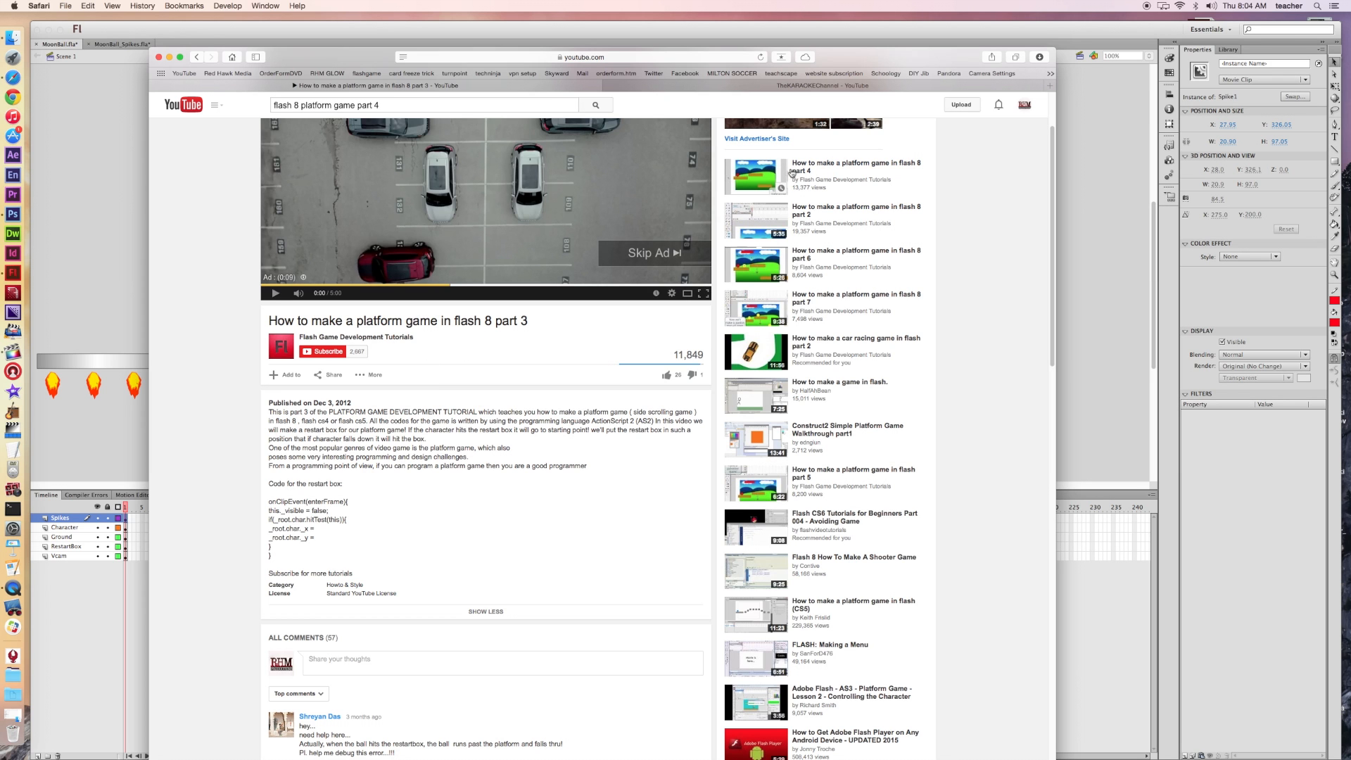
left_click(758, 173)
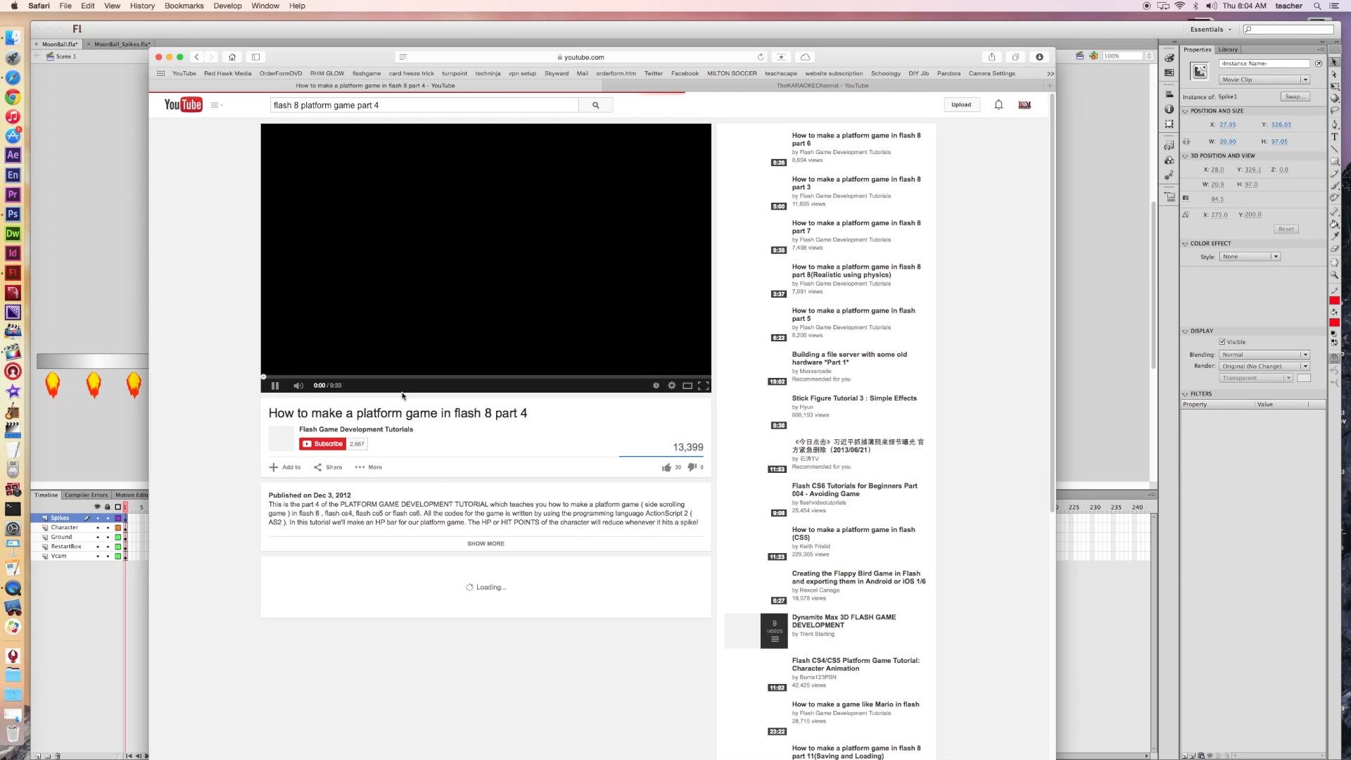
left_click(496, 544)
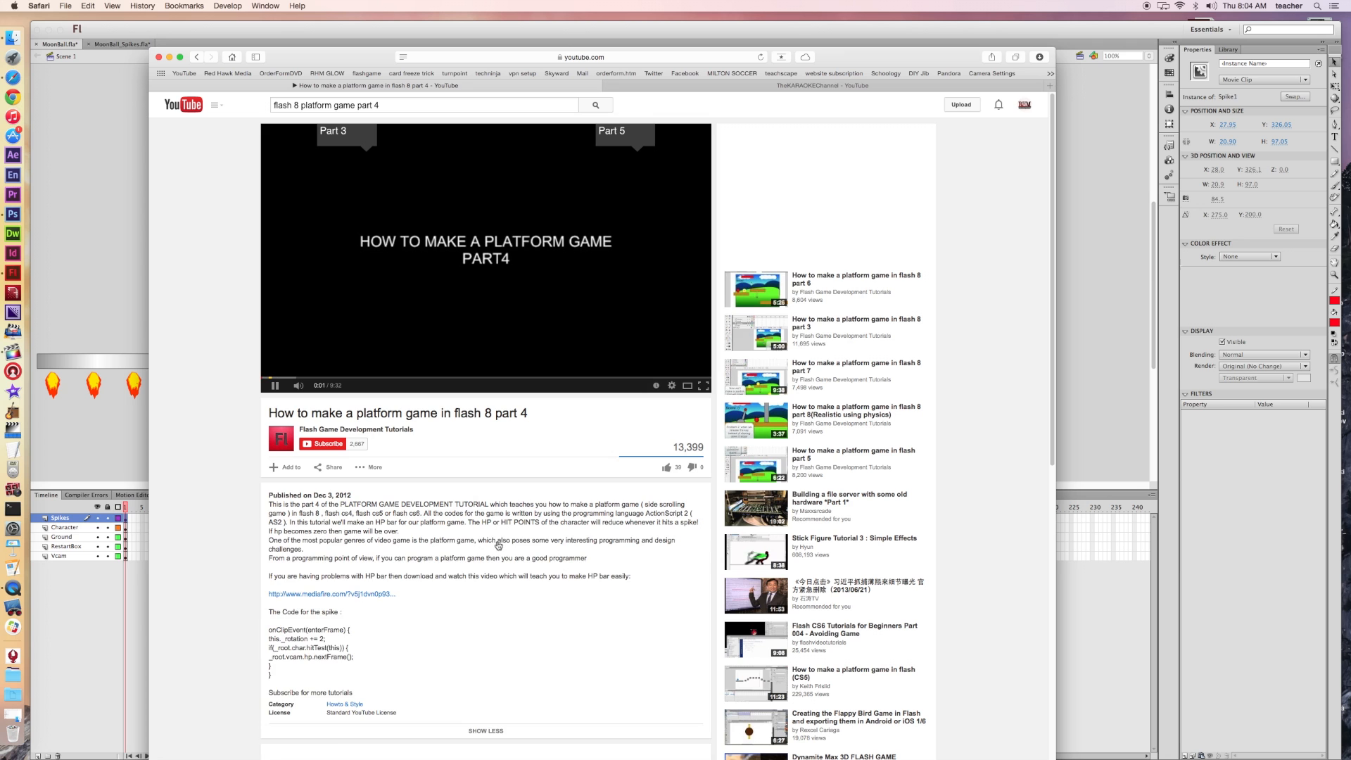
left_click_drag(281, 670, 263, 633)
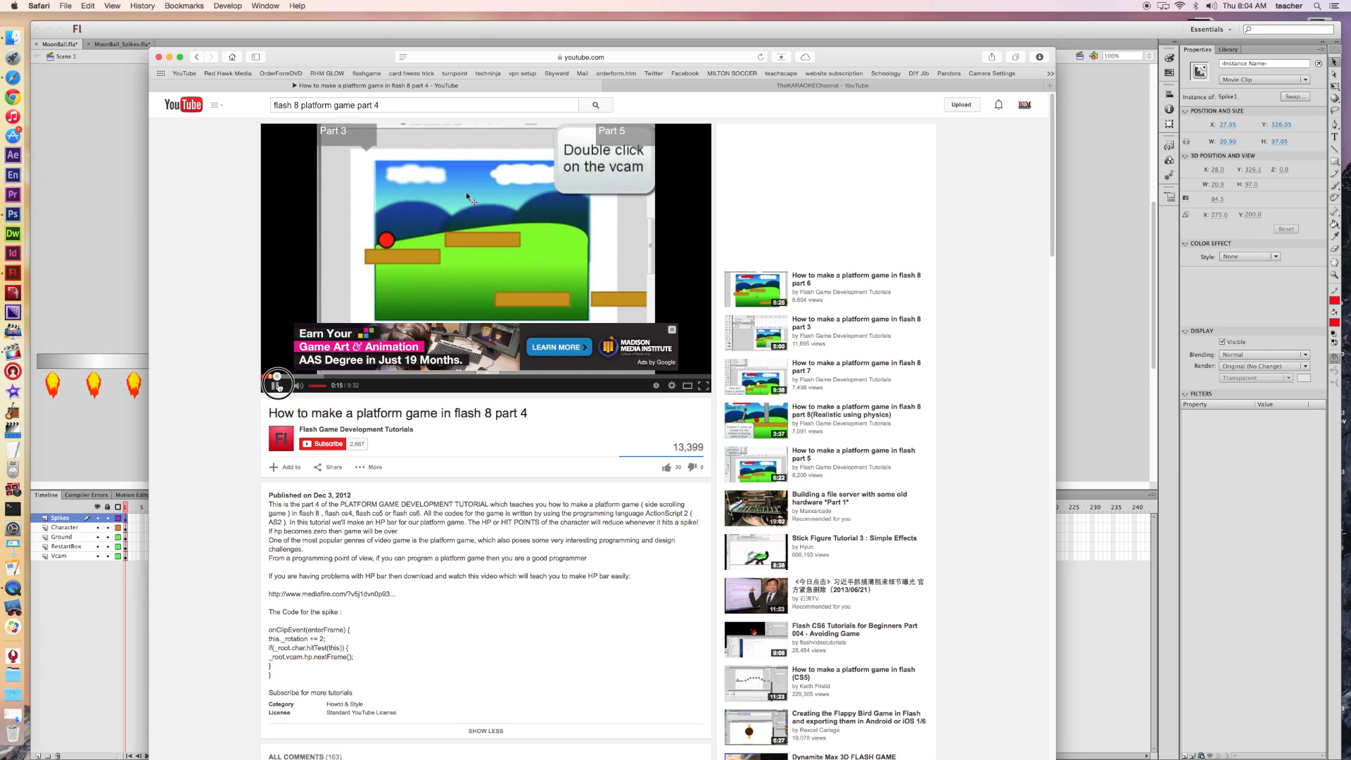
left_click(113, 282)
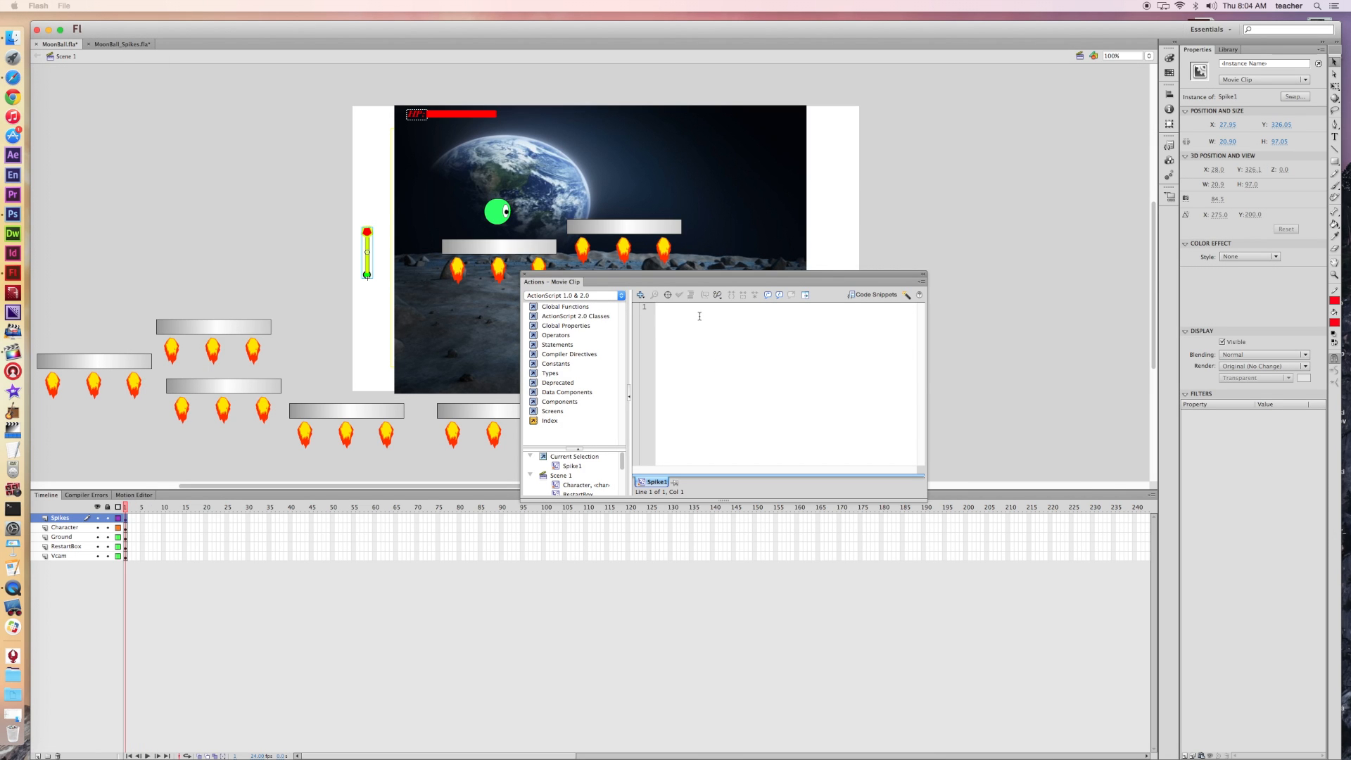
Add the copied onClipEvent(enterFrame) code to Spike1, rotating it by 2 and advancing _root.vcam.hp when _root.char hits it.
type("onClipEvent(enterFrame) { this._rotation += 2; if(_root.char.hitTest(this)) { _root.vcam.hp.nextFrame(); } }")
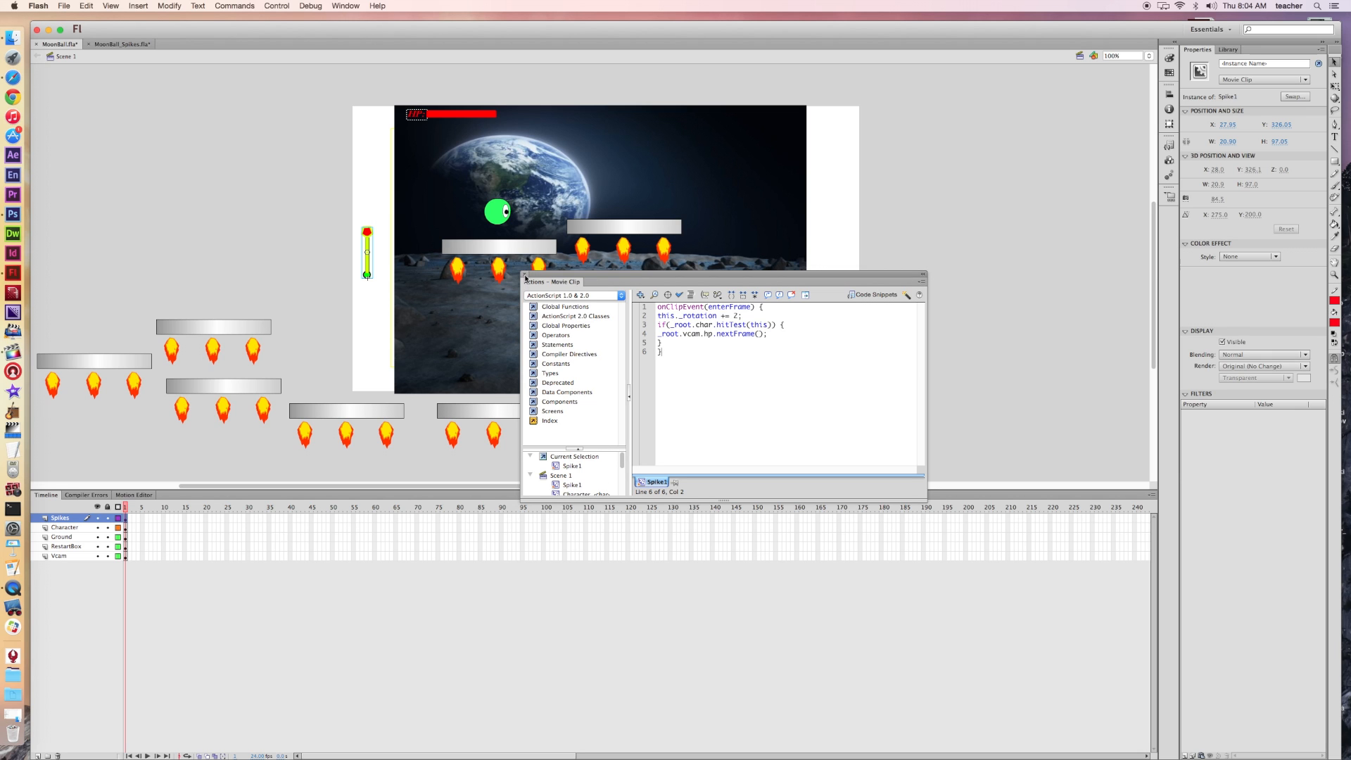
left_click(524, 275)
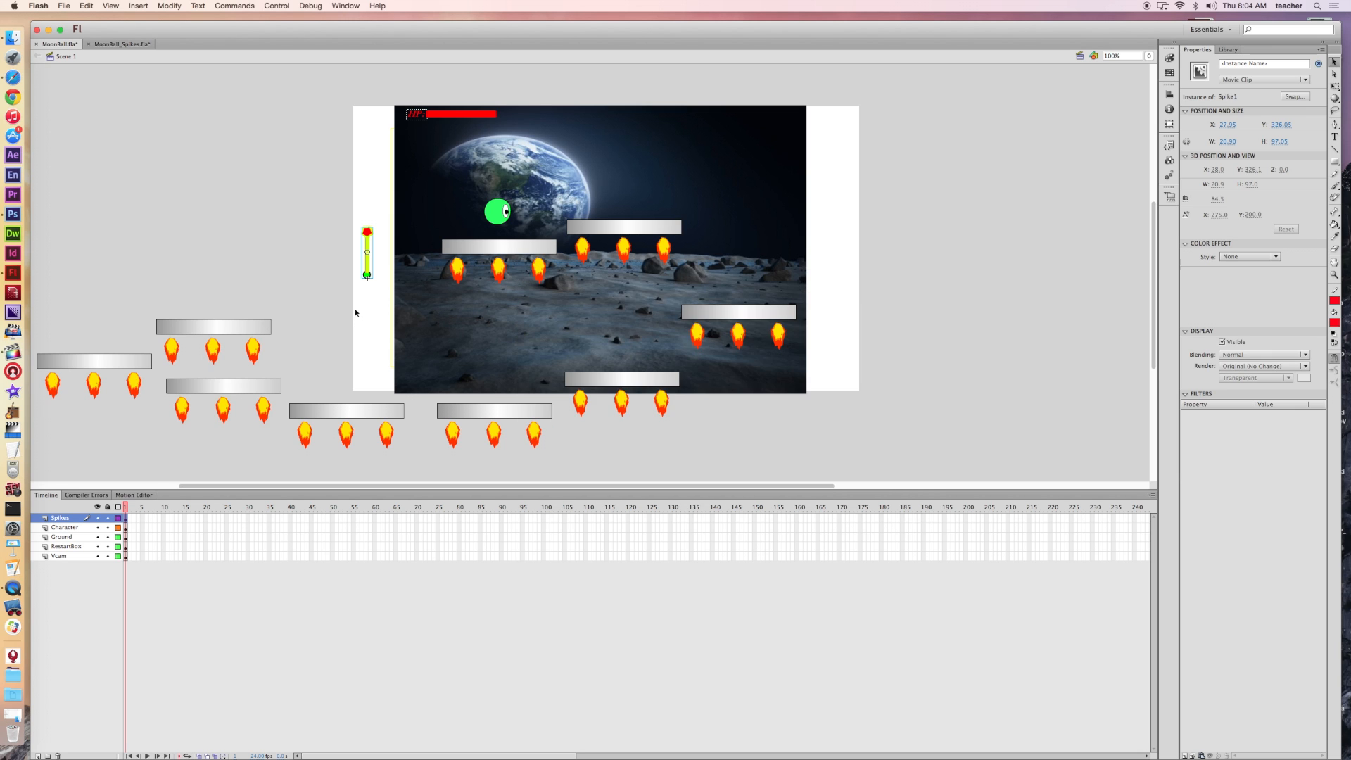
Place the Spike1 instance with its base centred on the platform to the right of the character, at about X 515, Y 236.
left_click_drag(368, 266, 576, 215)
left_click_drag(575, 215, 620, 218)
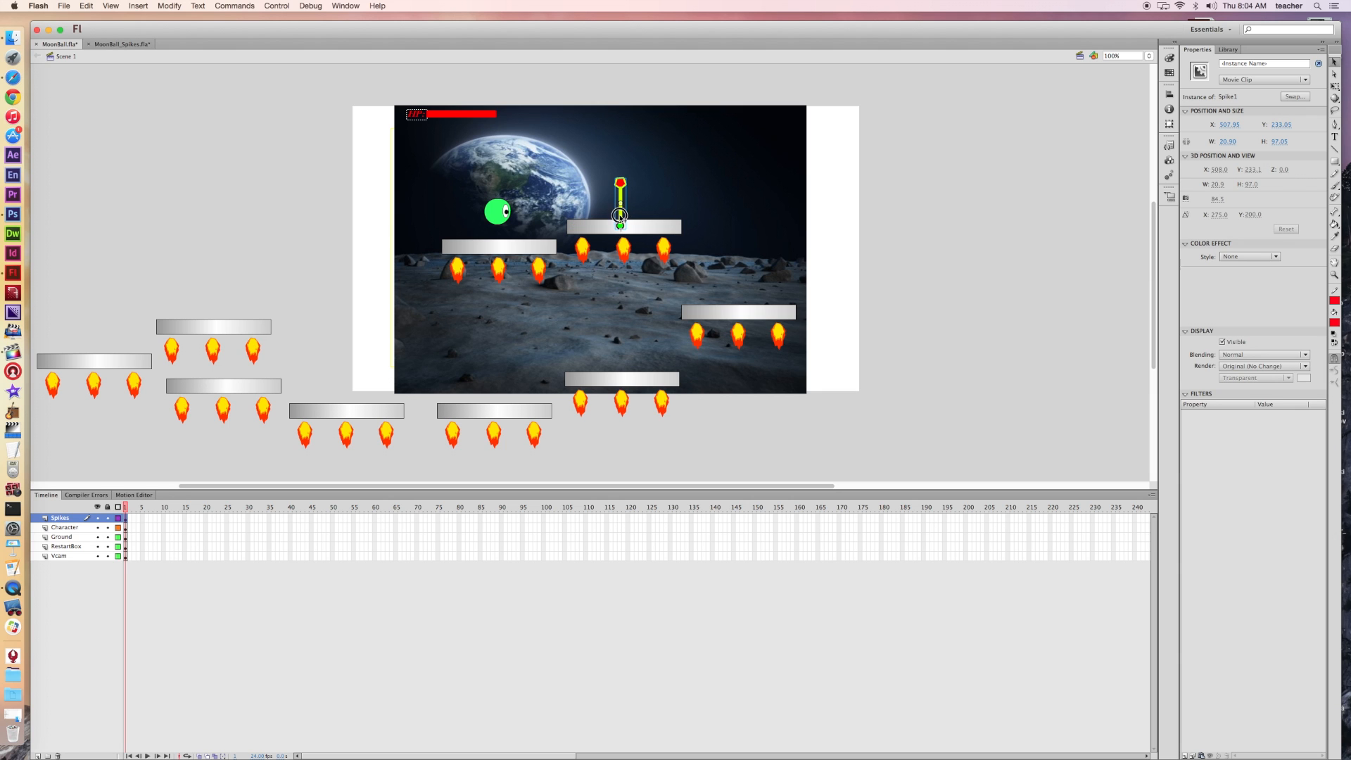
double_click(620, 218)
left_click(57, 56)
key("q")
left_click_drag(623, 215, 624, 215)
key("Down")
left_click(363, 189)
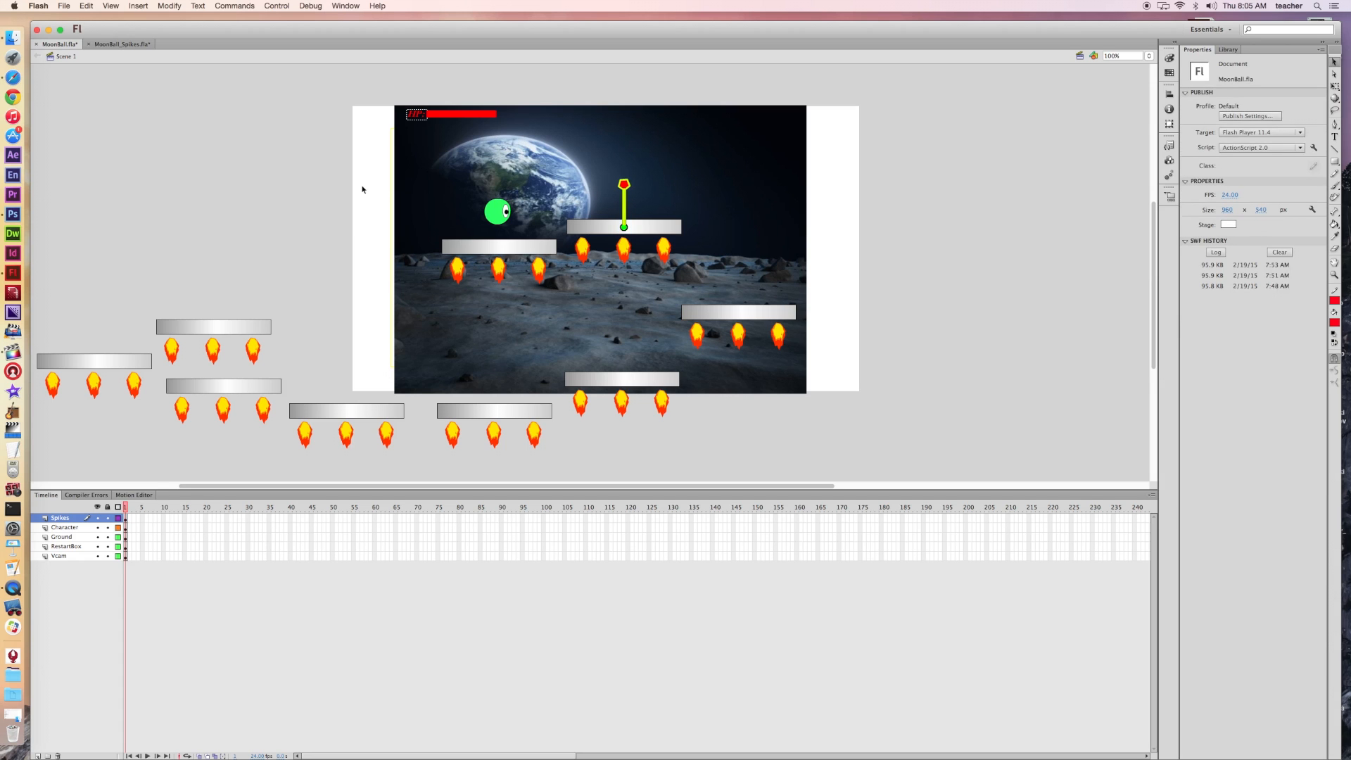
Test the movie, moving the character right past the rotating spike and back left to check the health bar, and close the test.
key("super+Return")
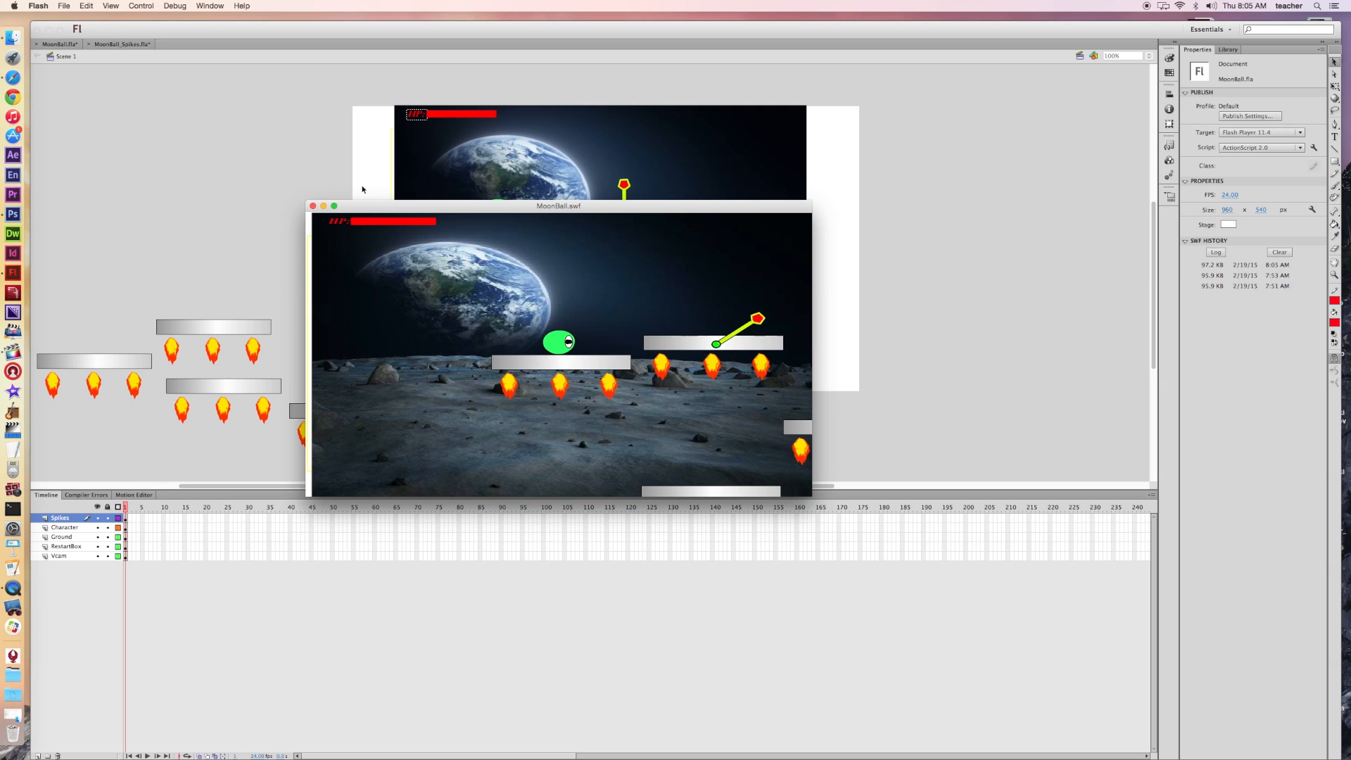
key("Right")
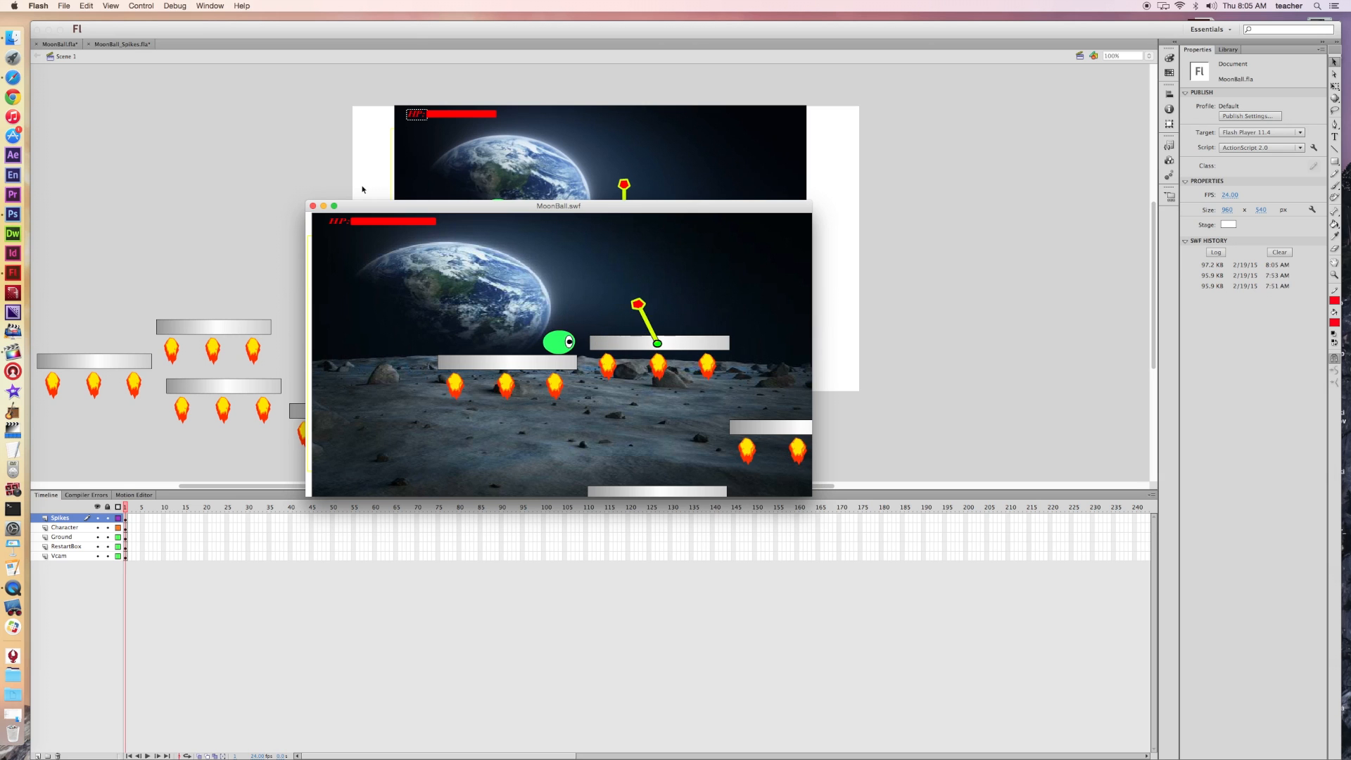
key("Right")
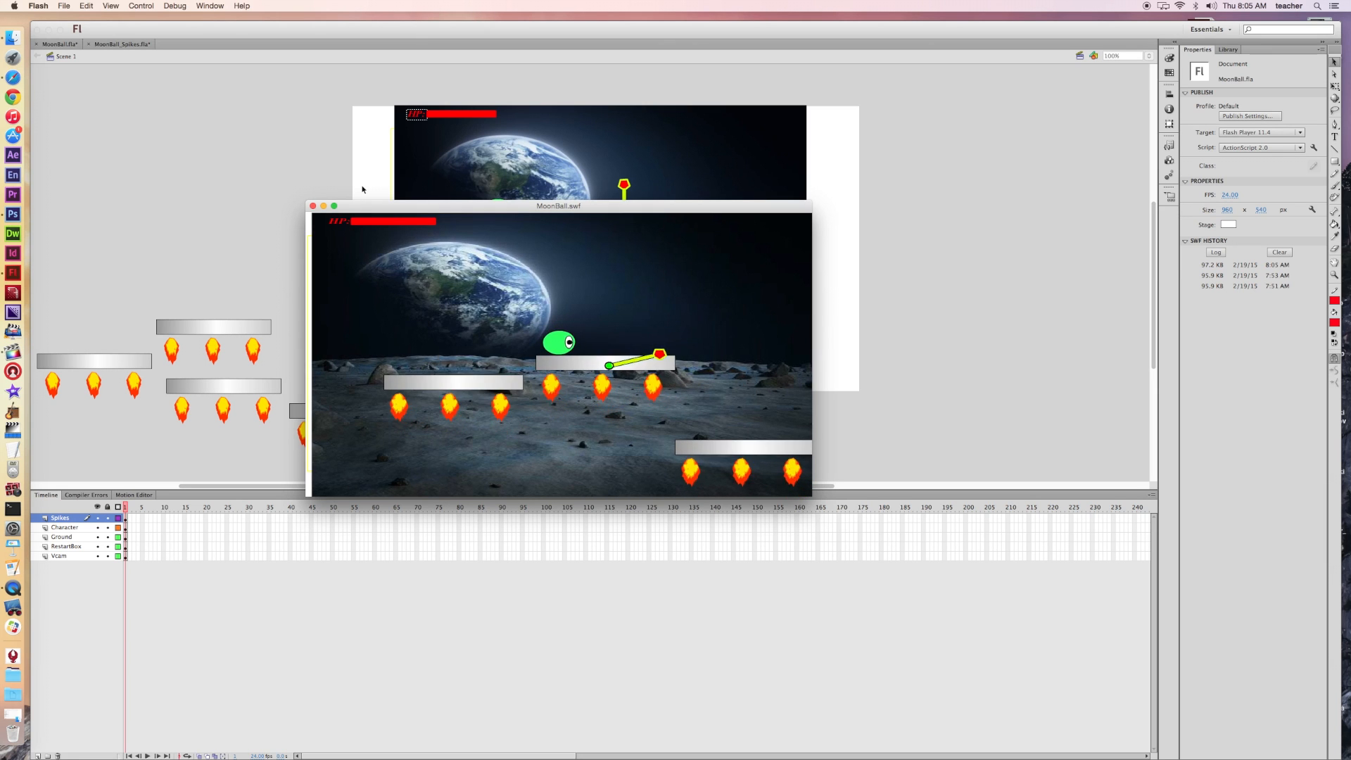
key("Right")
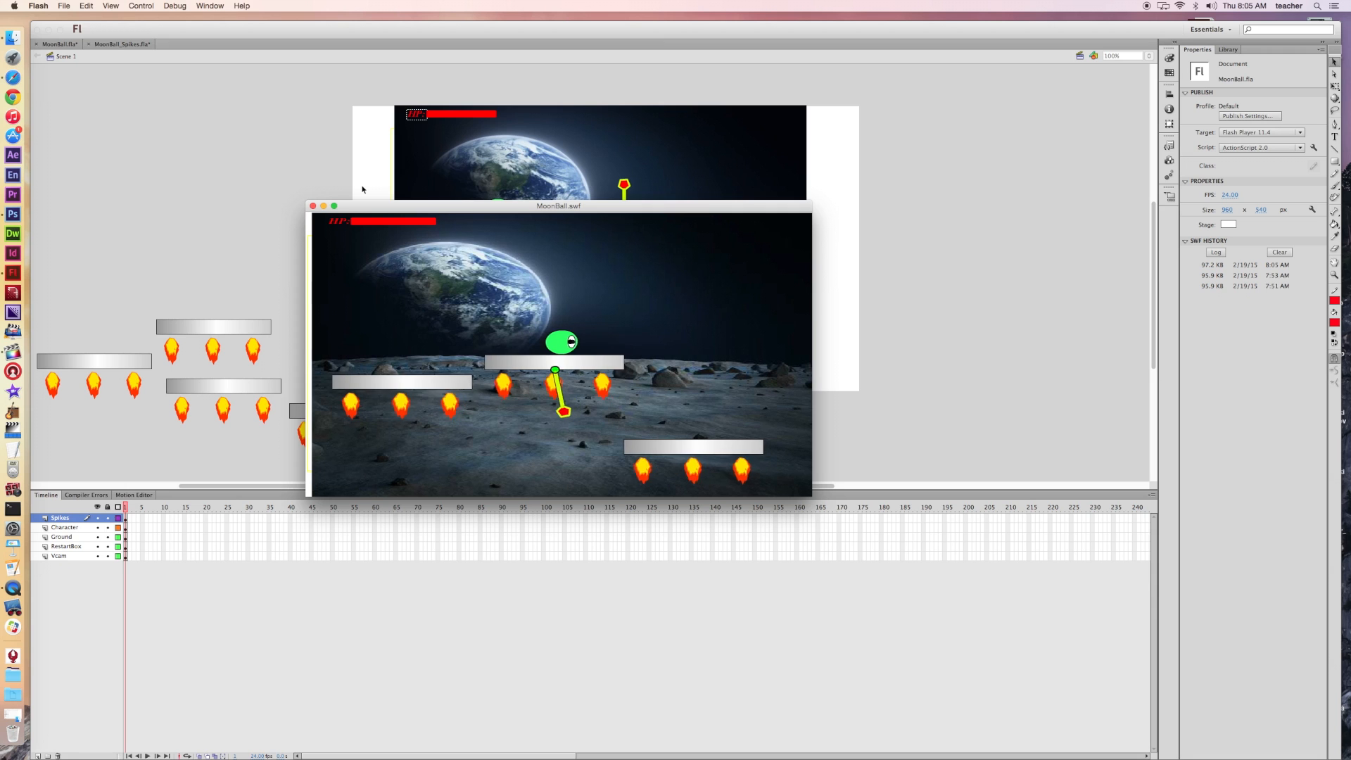
key("Right")
key("Right")
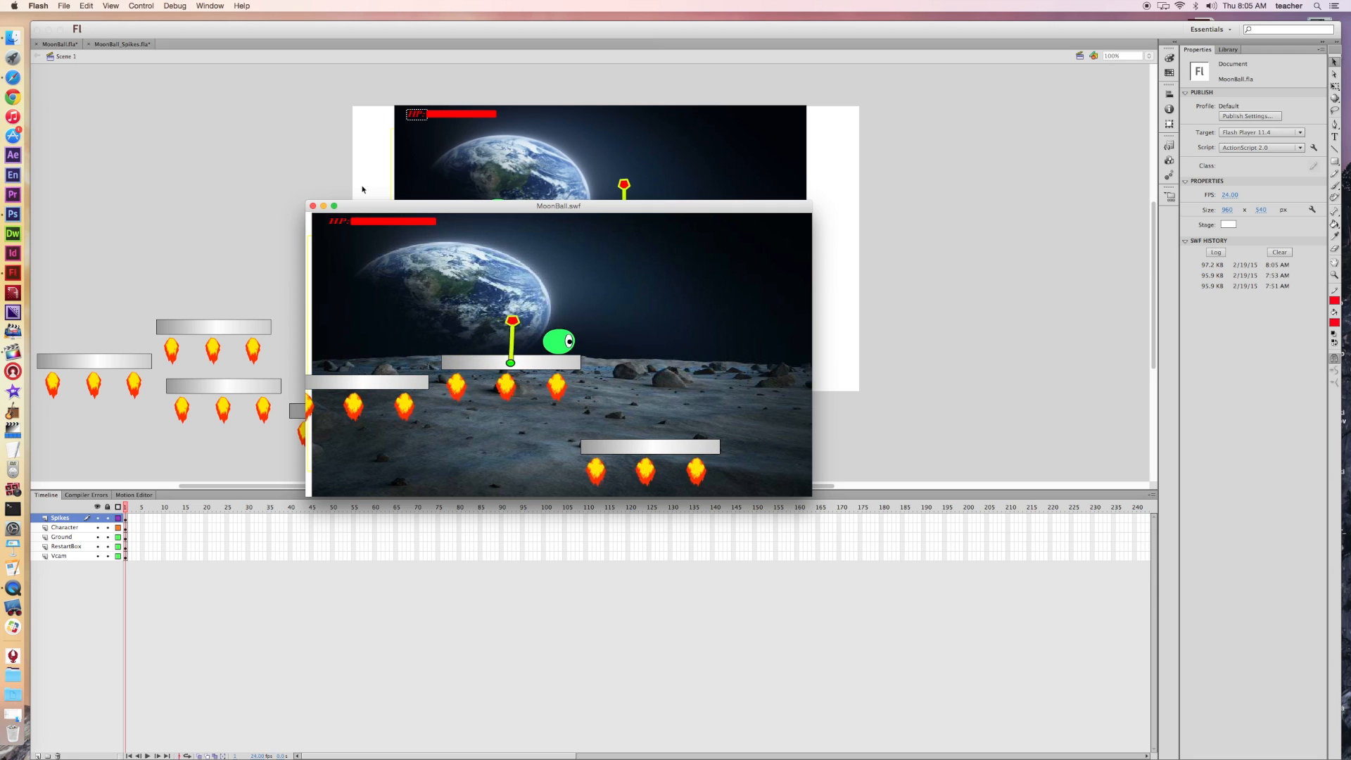
key("Right")
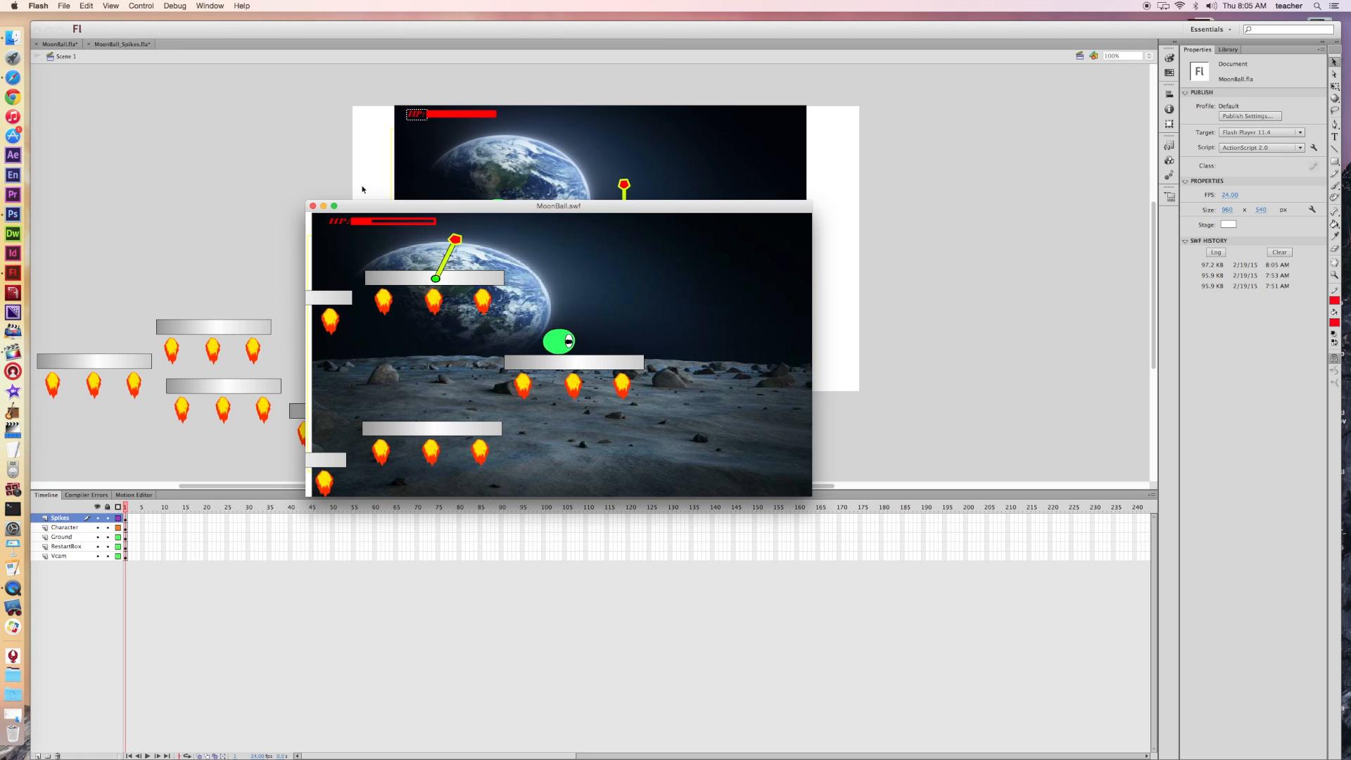
key("Left")
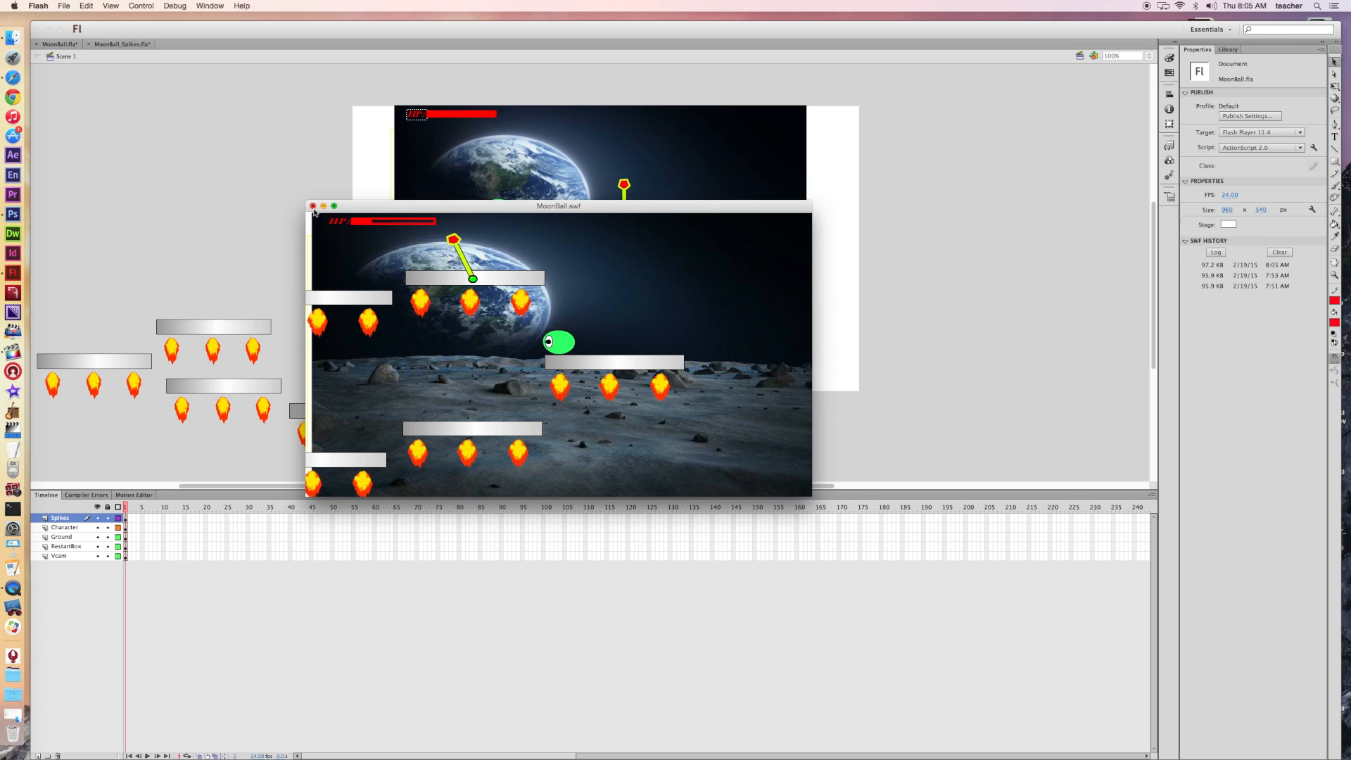
key("super+w")
Duplicate the spike on the Spikes layer and place the copy on the rightmost platform at about X 738, Y 395.
left_click(626, 210)
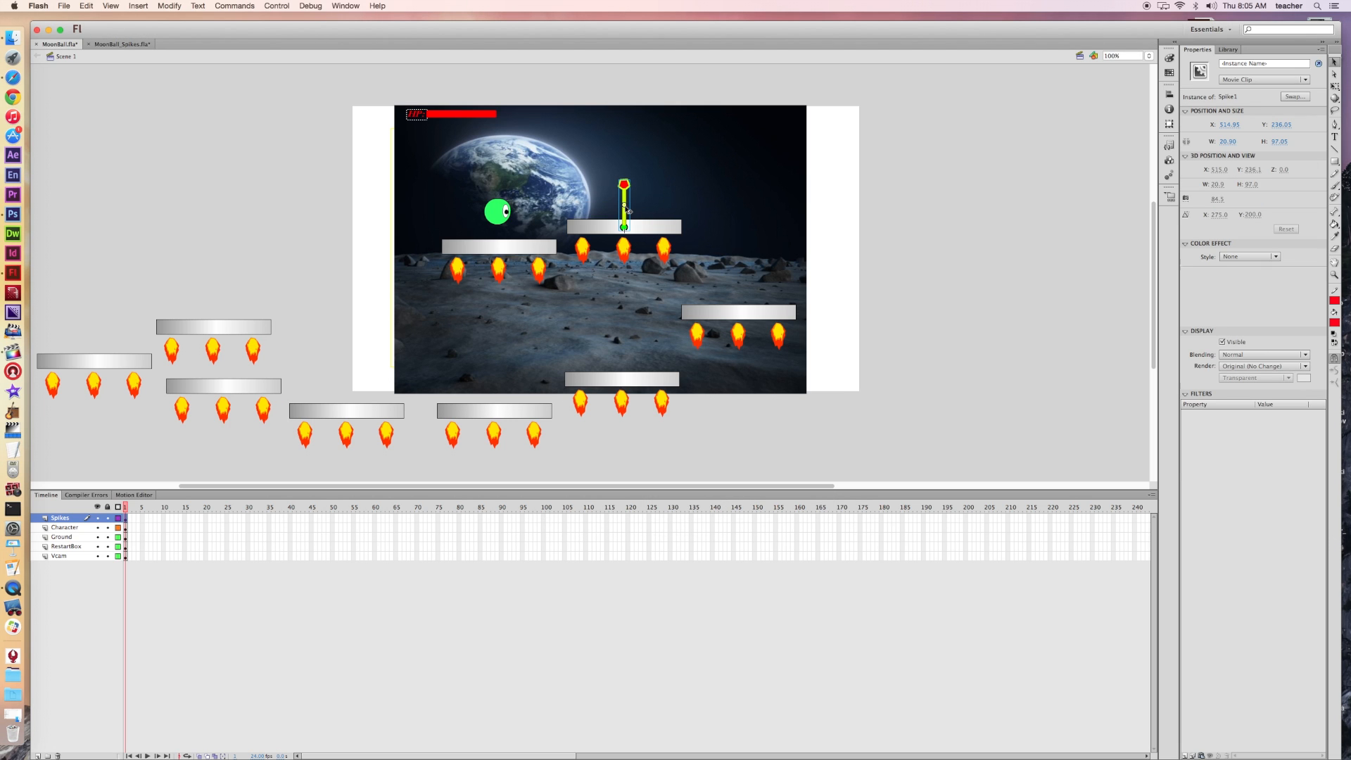
left_click(751, 226)
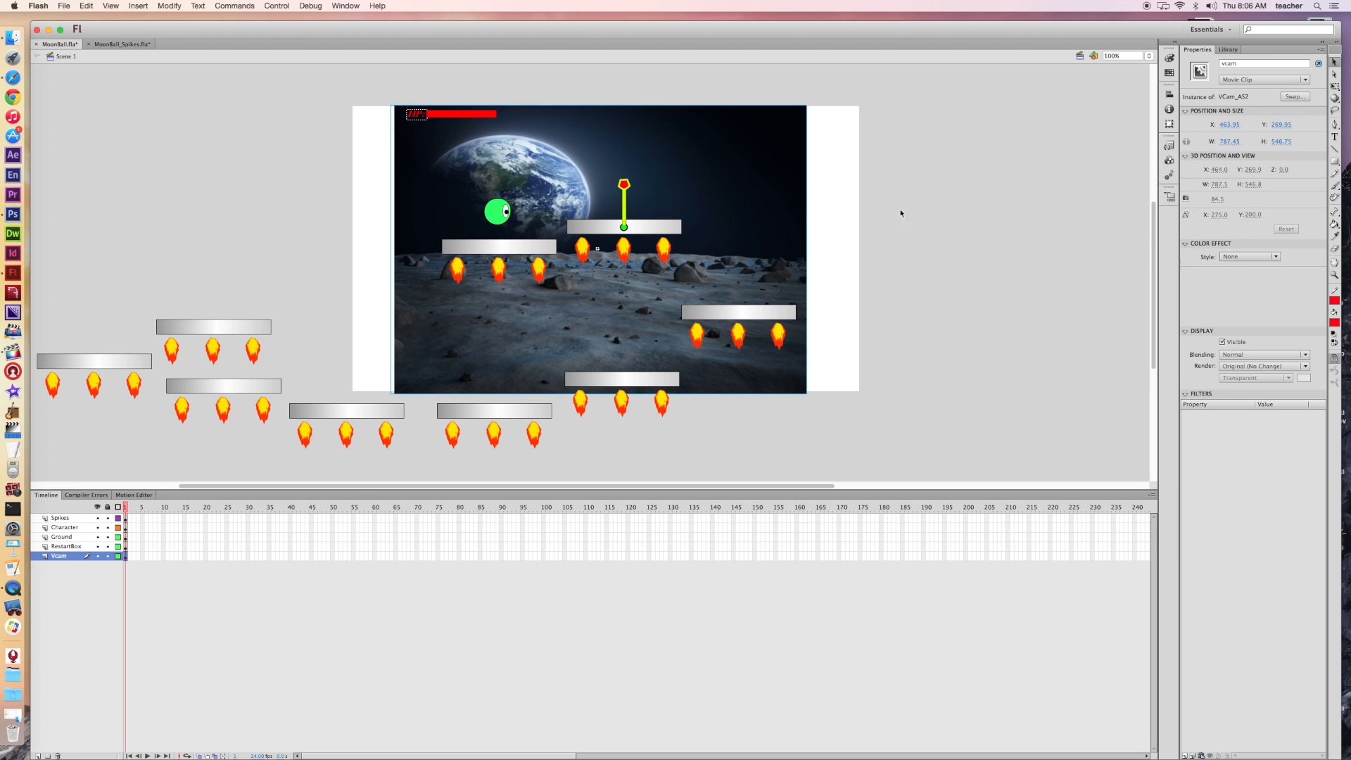
left_click(85, 519)
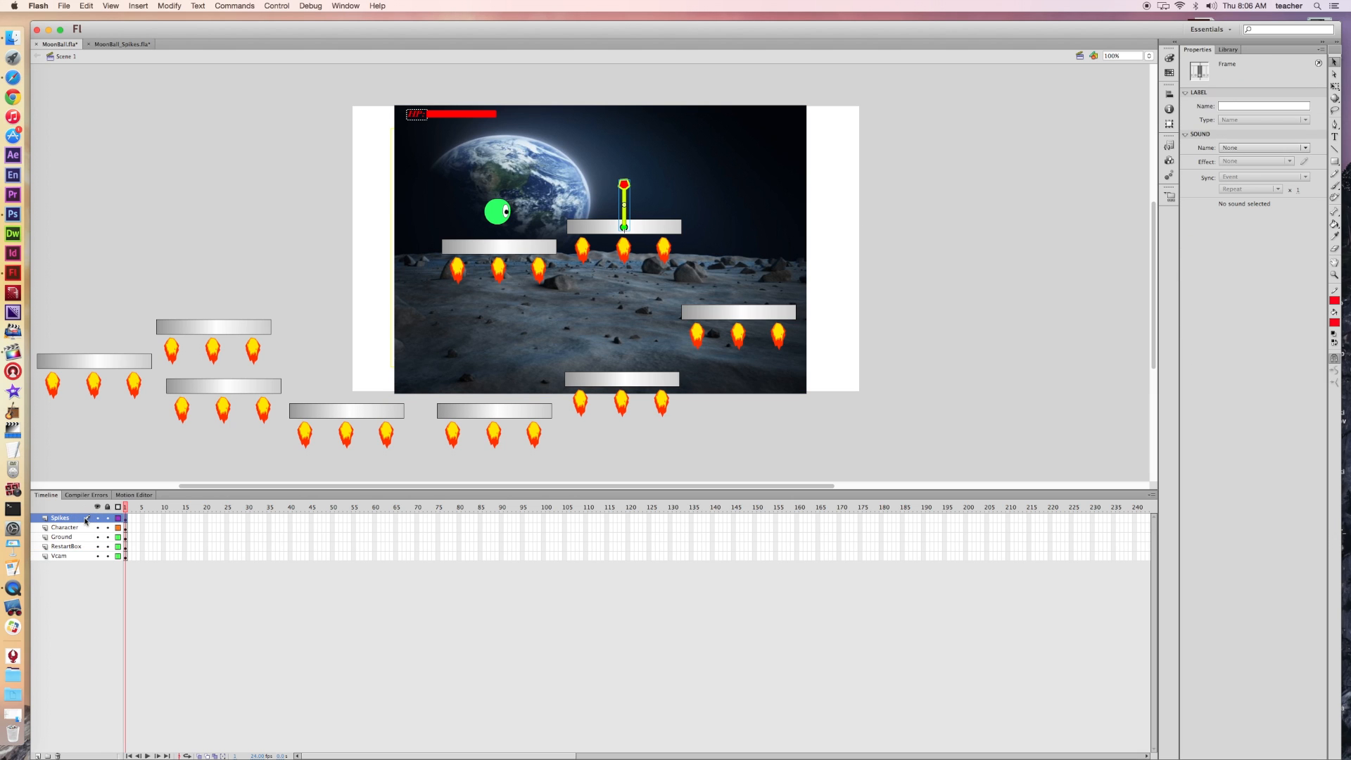
key("super+v")
left_click_drag(590, 287, 744, 302)
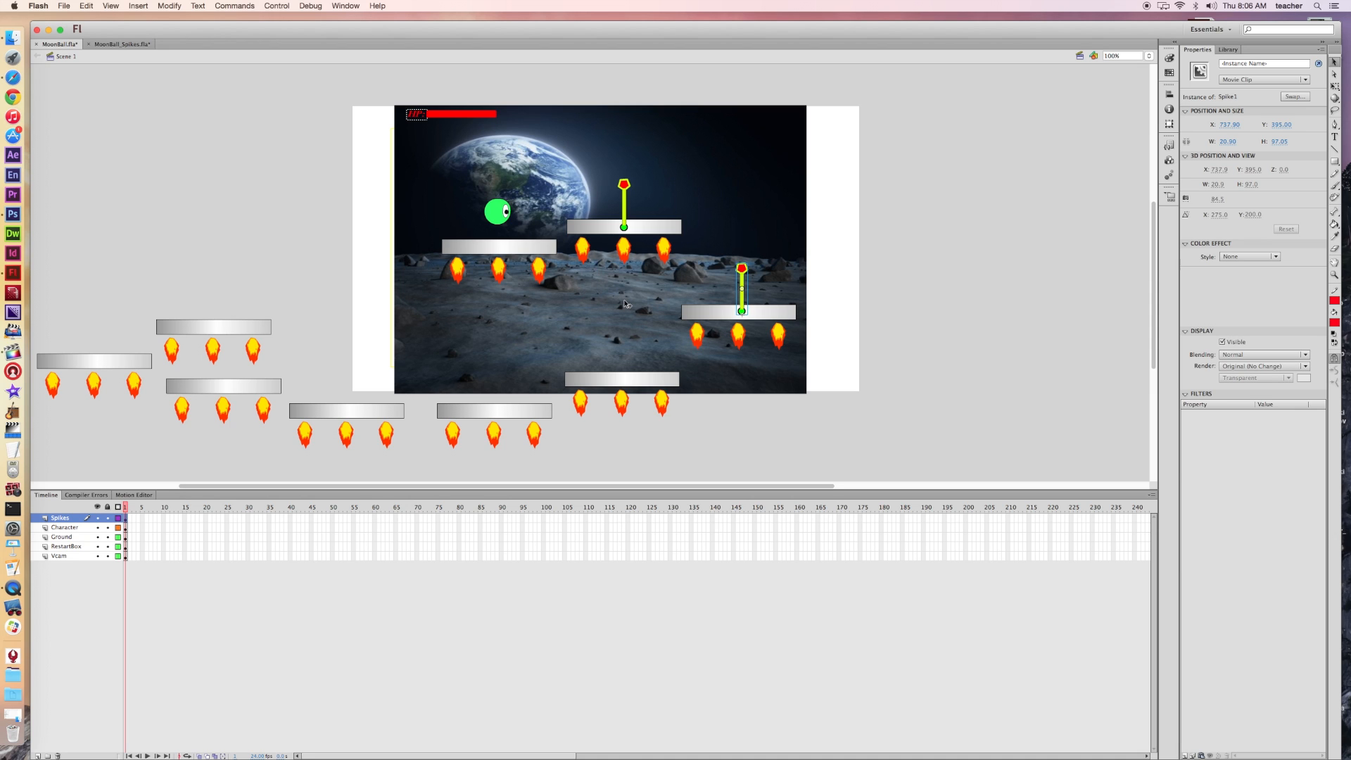
Test the movie again, moving and jumping the character rightward across the platforms past both rotating spikes.
key("super+Return")
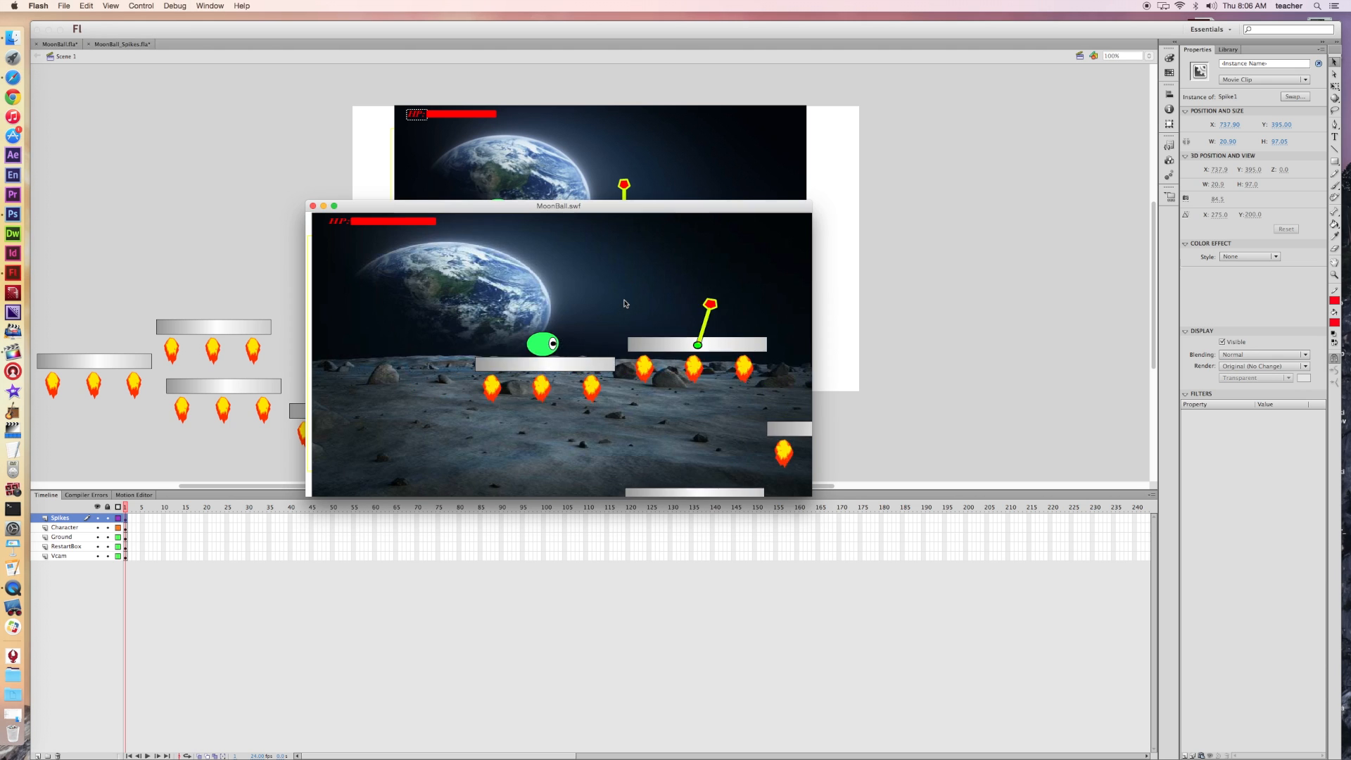
key("Right")
key("Up")
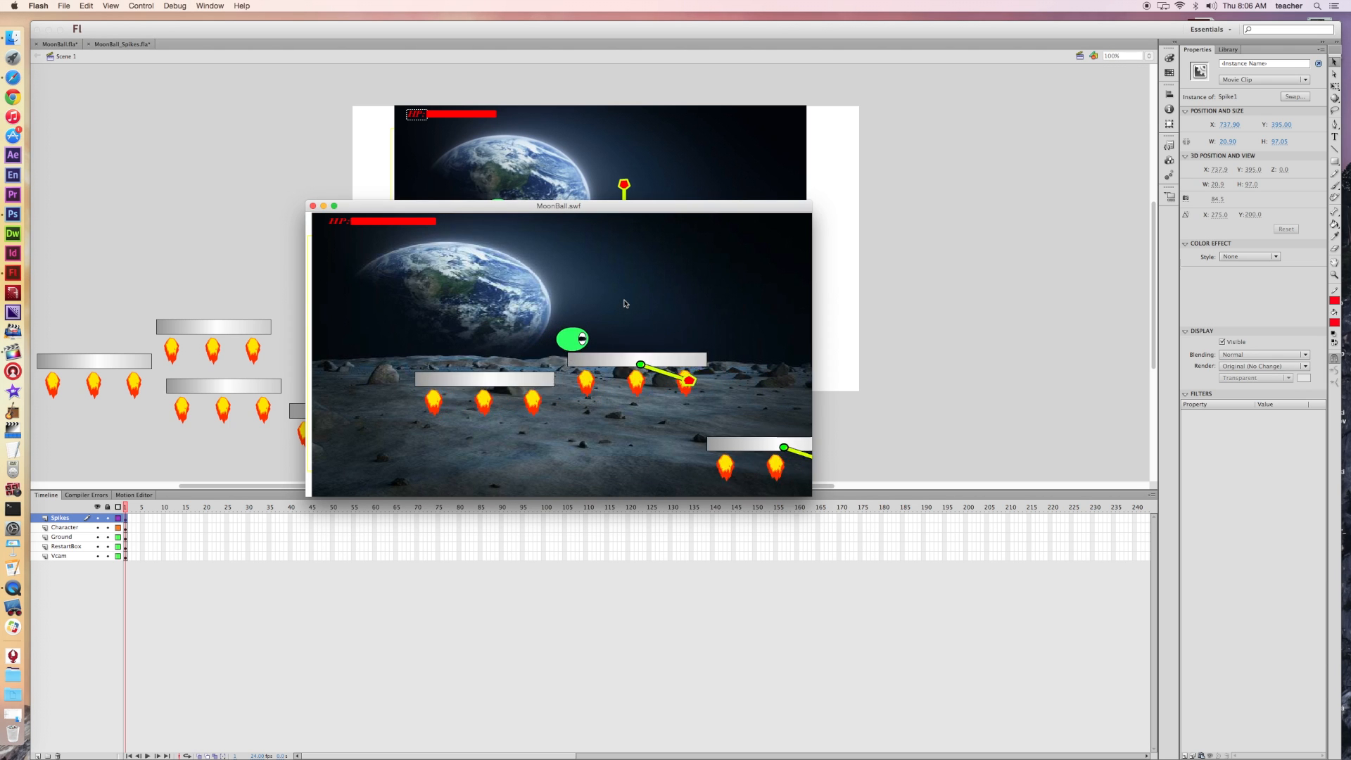
key("Right")
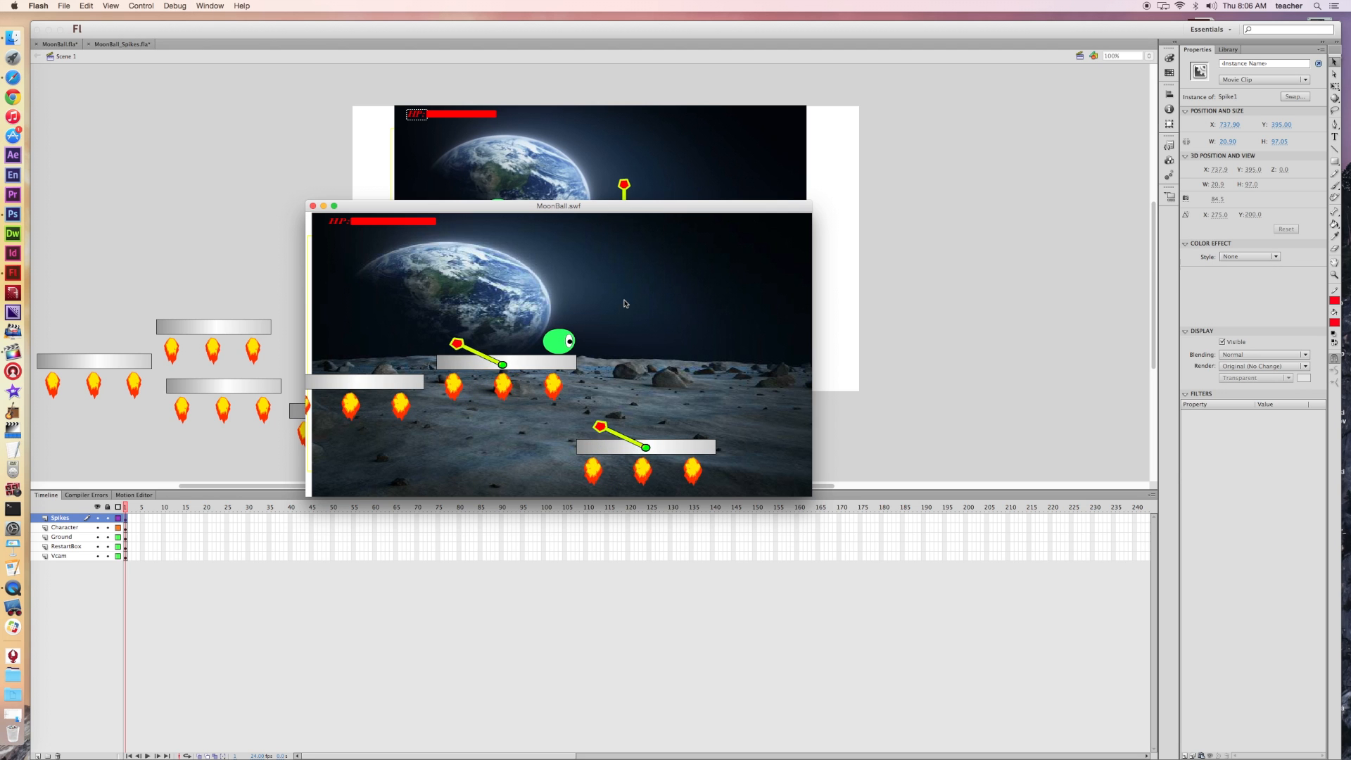
key("Right")
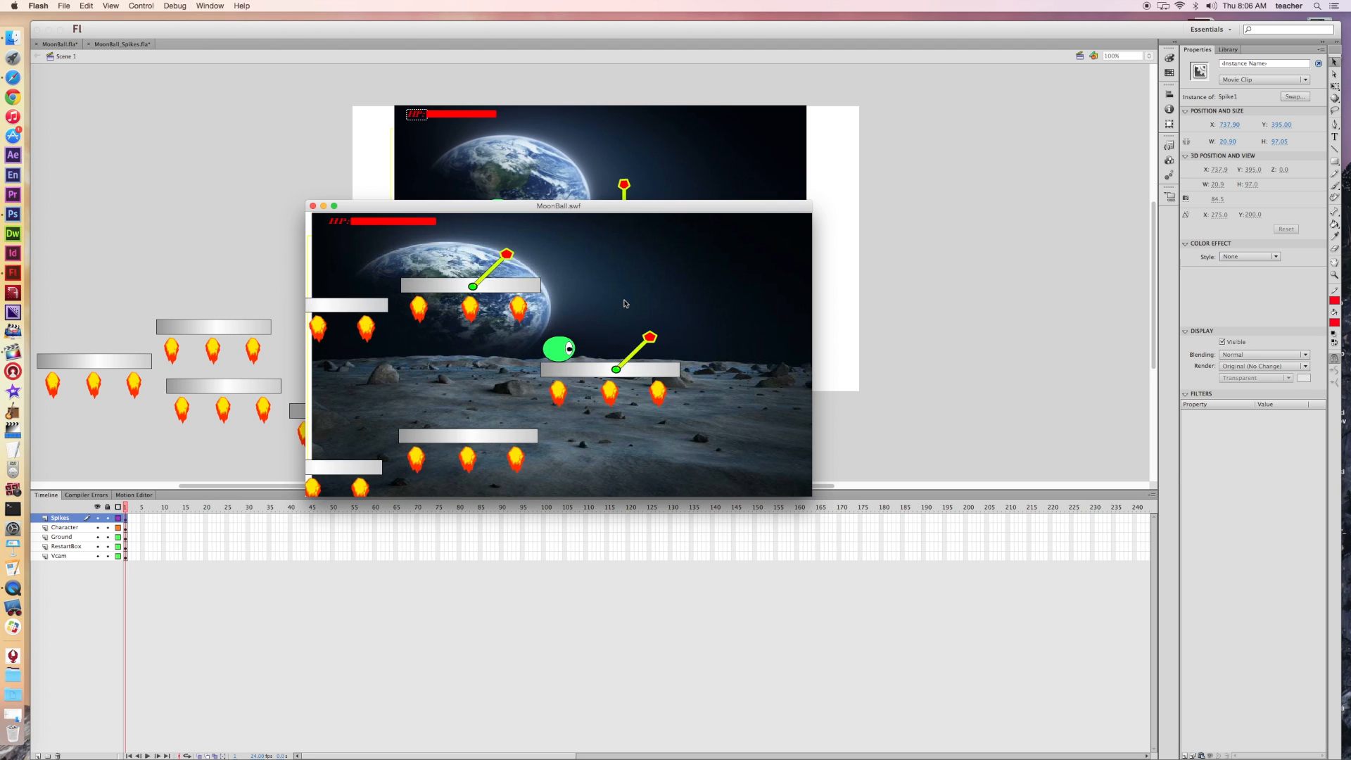
key("Right")
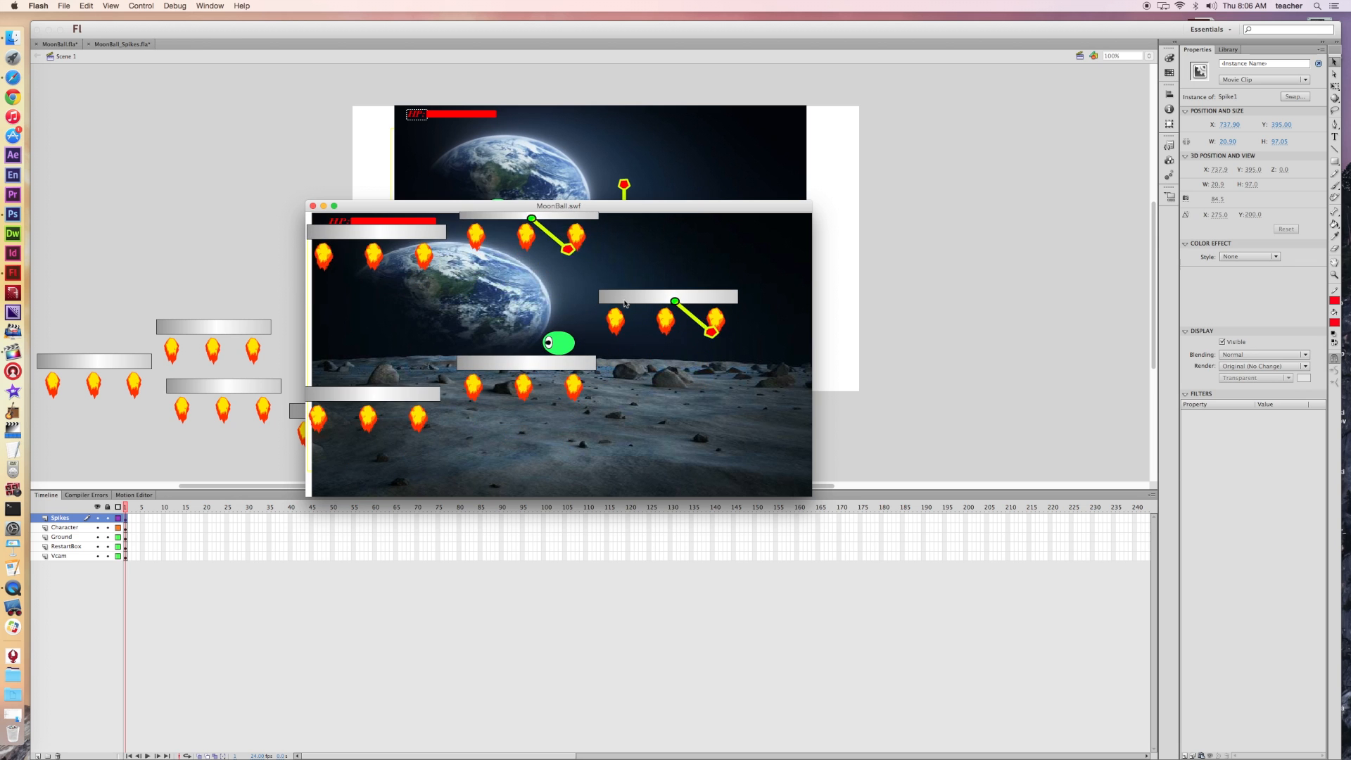